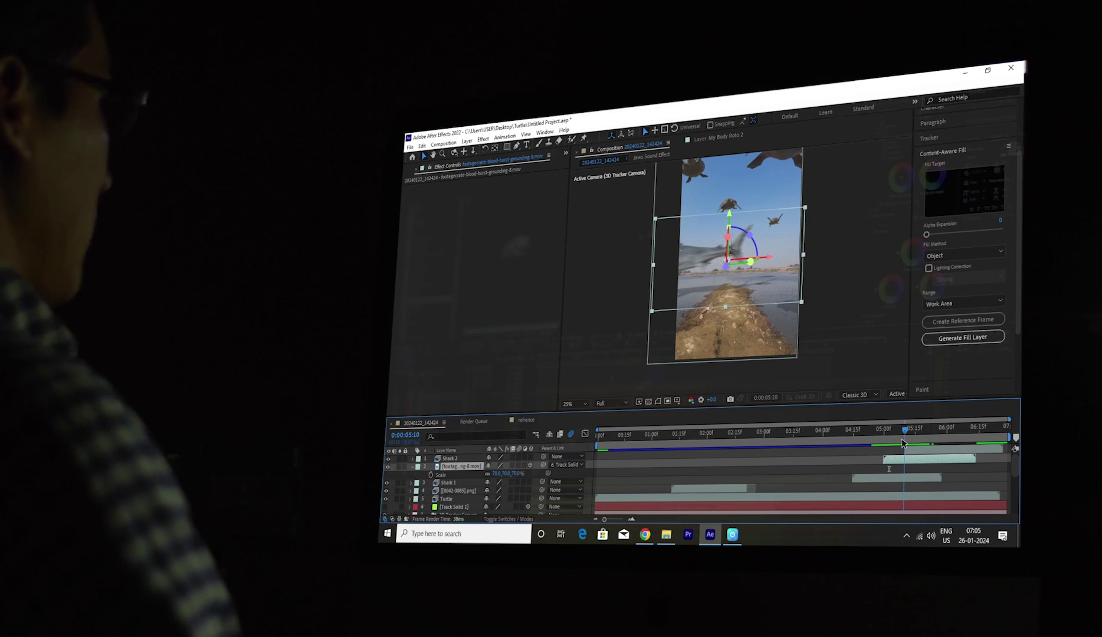
- Trim the footage layer and preview the beach composite from about 5:06
left_click_drag(907, 462, 888, 464)
left_click(895, 431)
key("space")
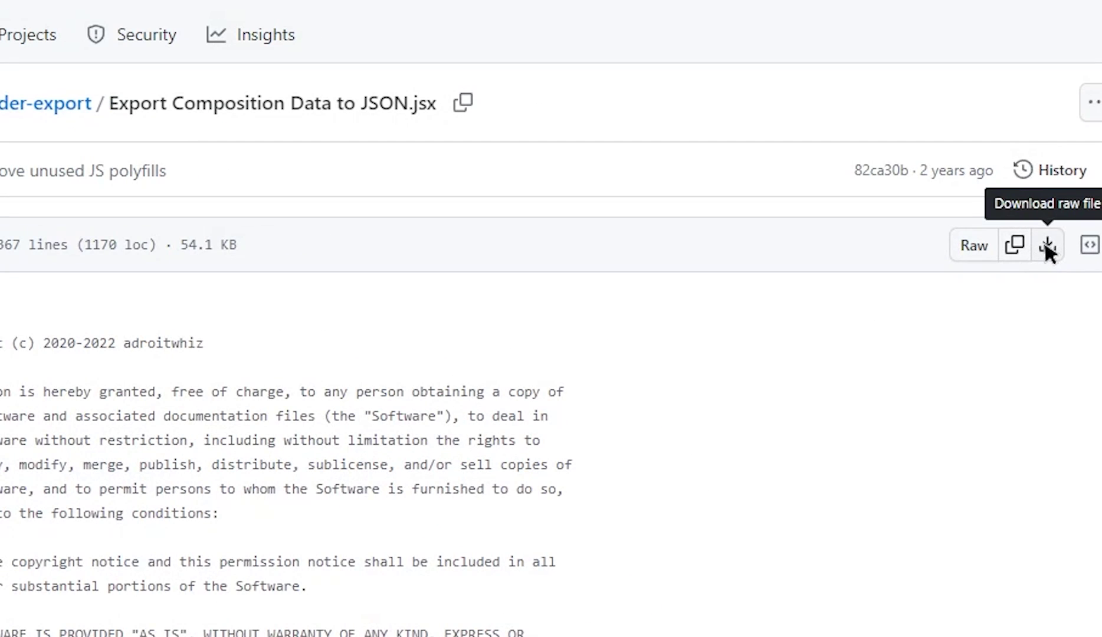
- Download the raw Export Composition Data to JSON.jsx script from GitHub
left_click(1048, 249)
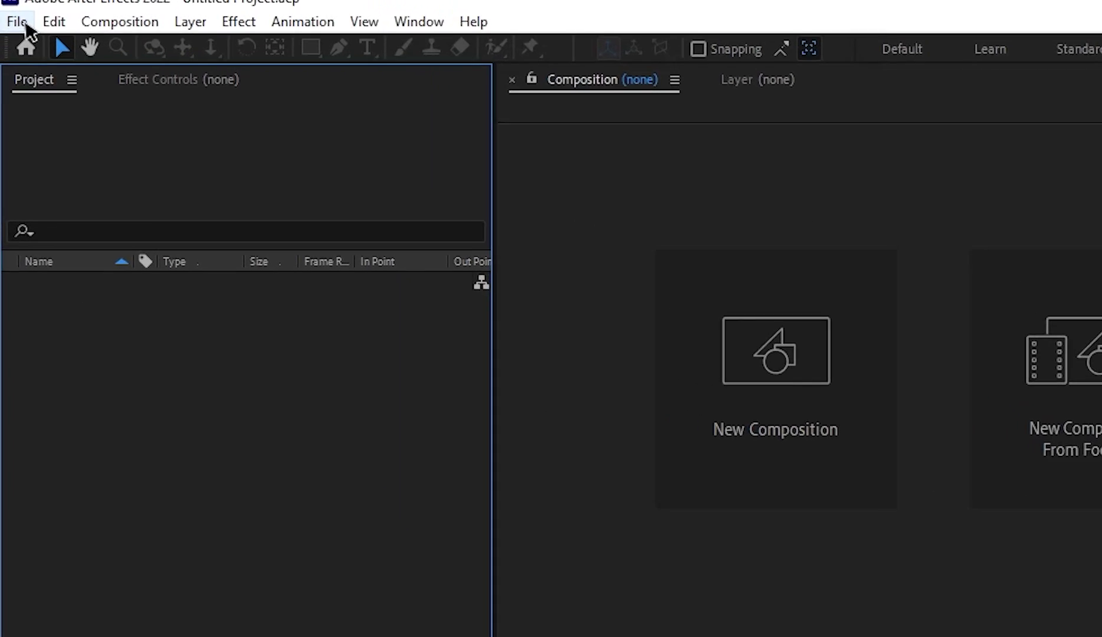
- Install the Export Composition Data to JSON script, keeping the existing copy, and select the footage layer
left_click(33, 35)
mouse_move(233, 583)
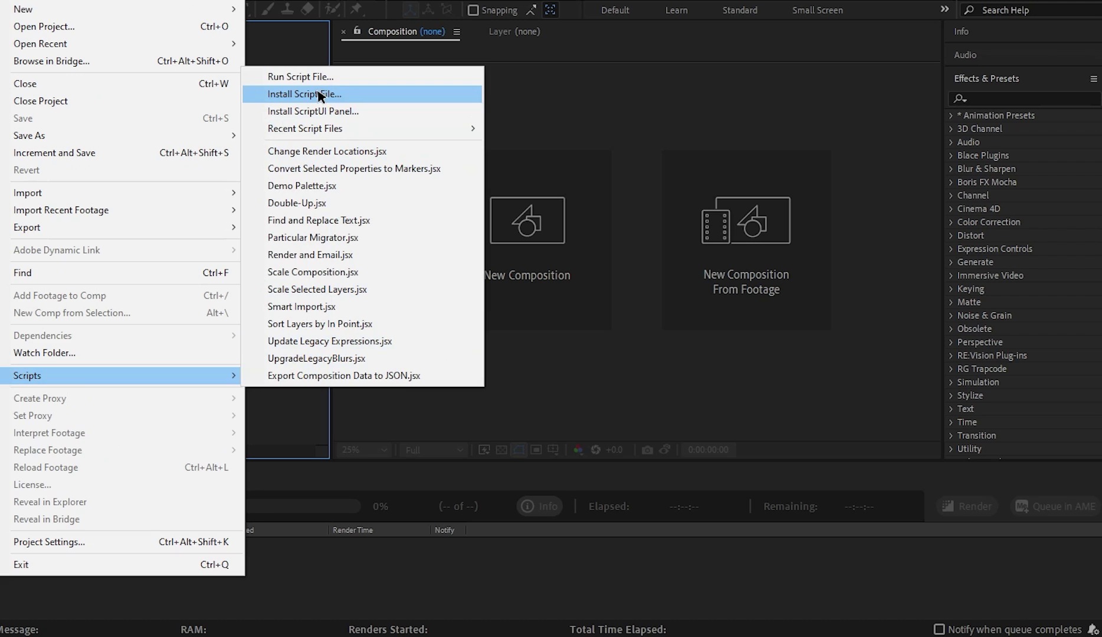
left_click(319, 96)
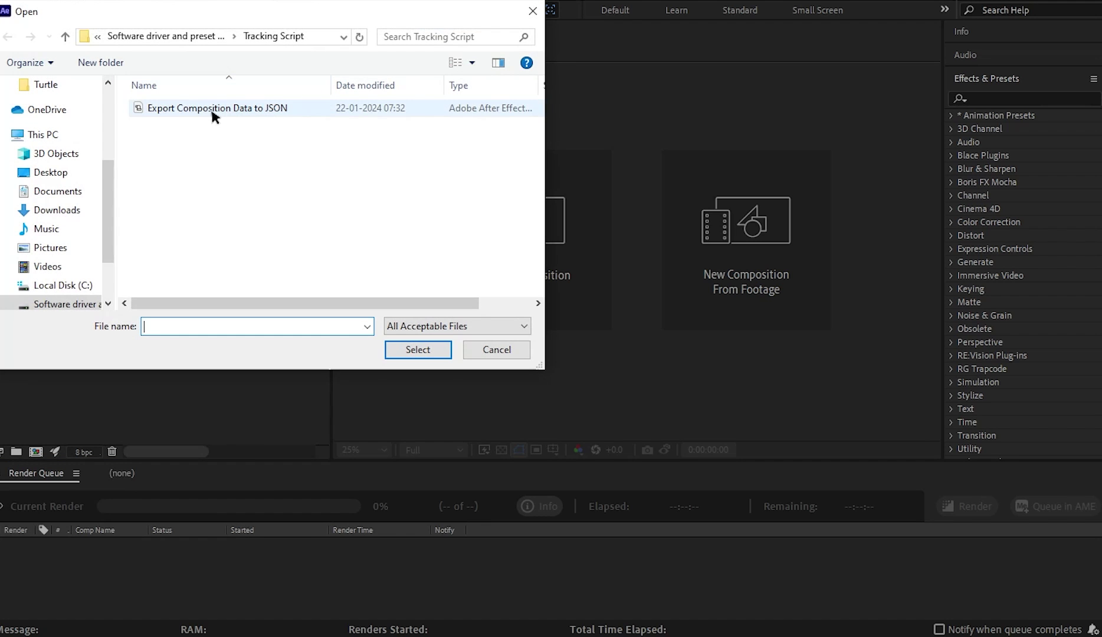
left_click(238, 112)
left_click(419, 351)
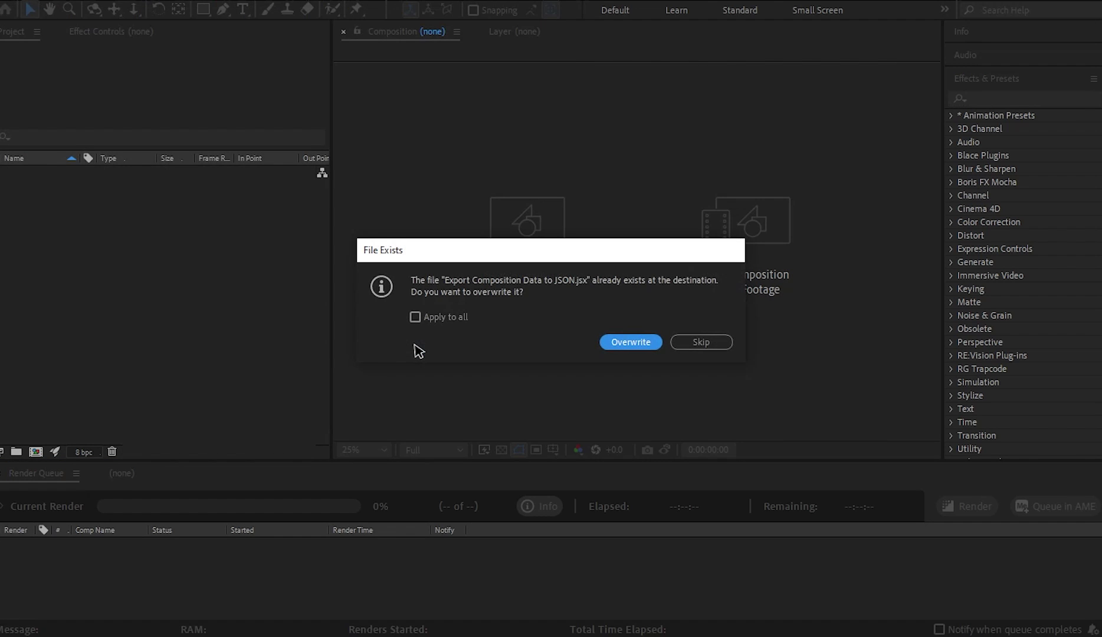
left_click(702, 342)
left_click(247, 536)
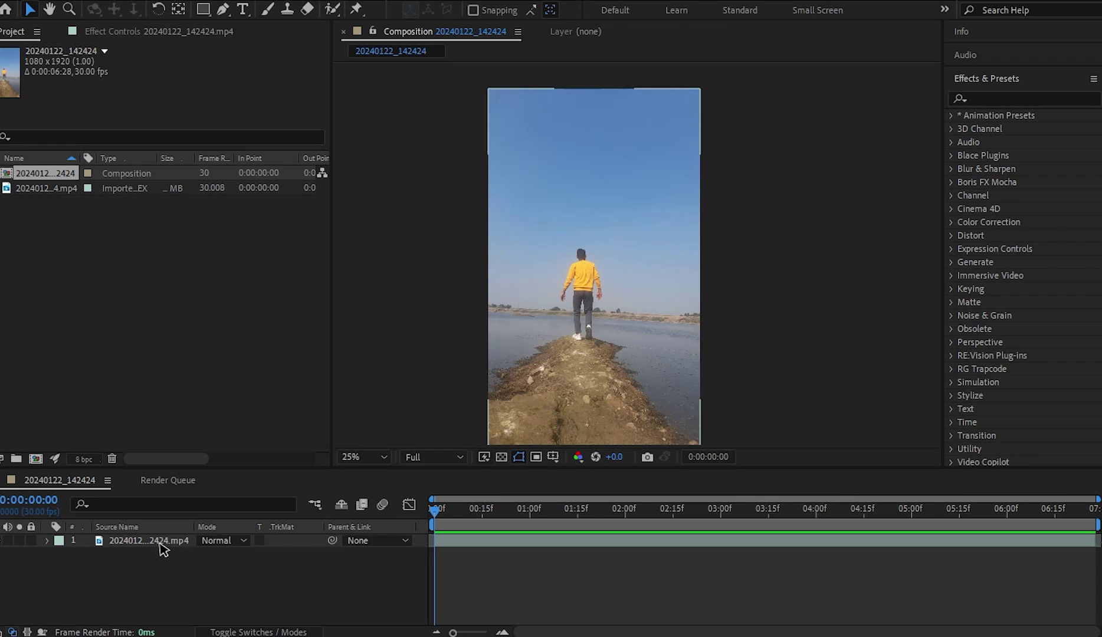
- Apply the 3D Camera Tracker to the footage and expand its advanced settings
right_click(162, 544)
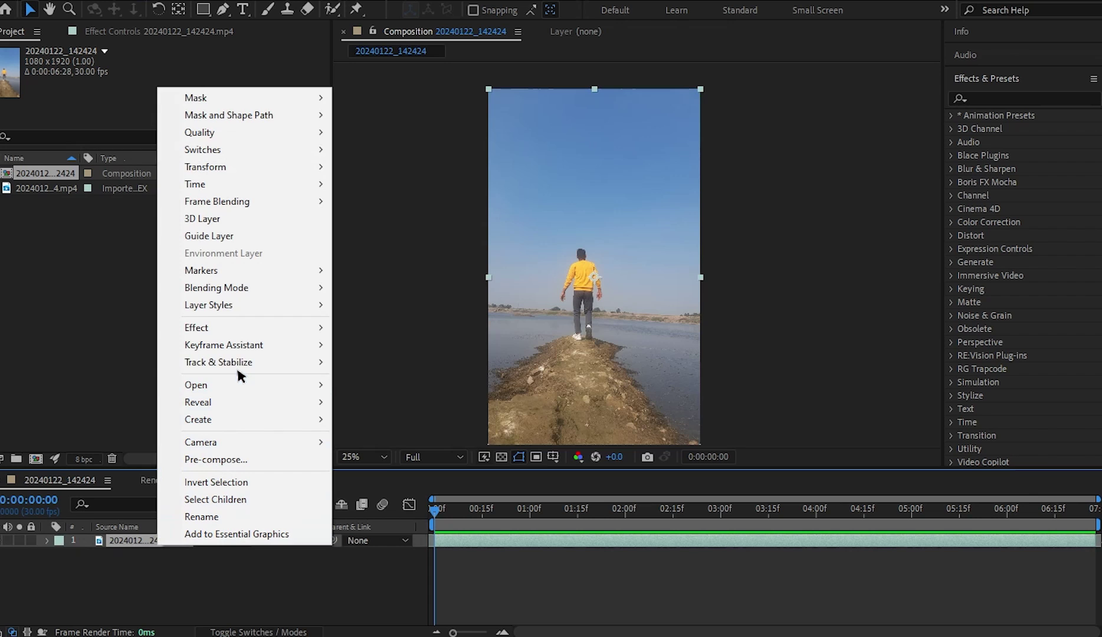
mouse_move(217, 362)
left_click(361, 361)
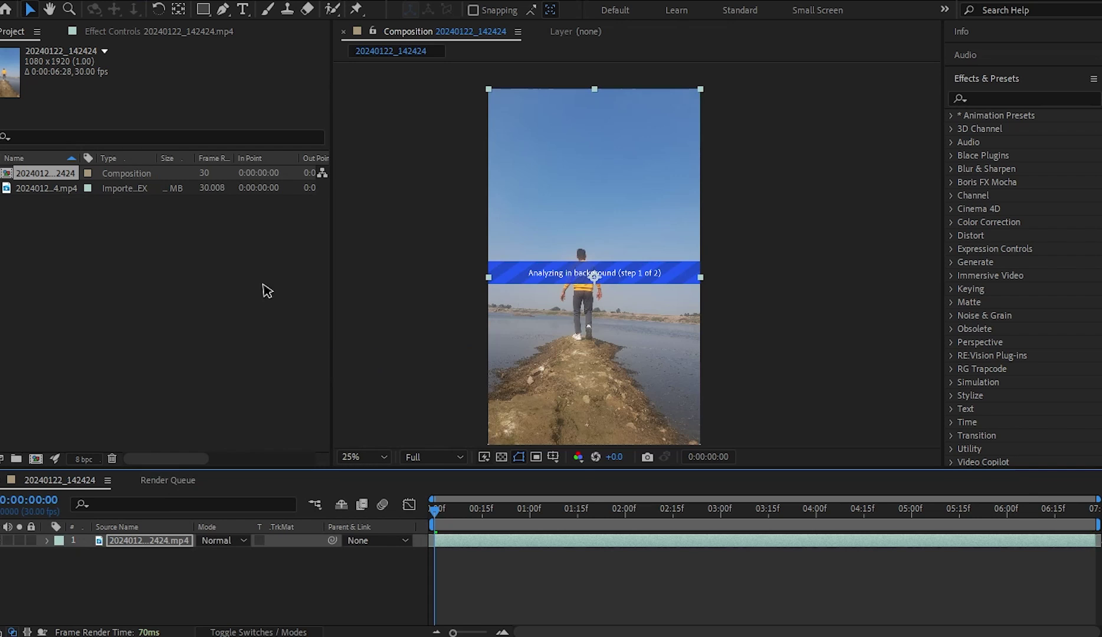
left_click(152, 30)
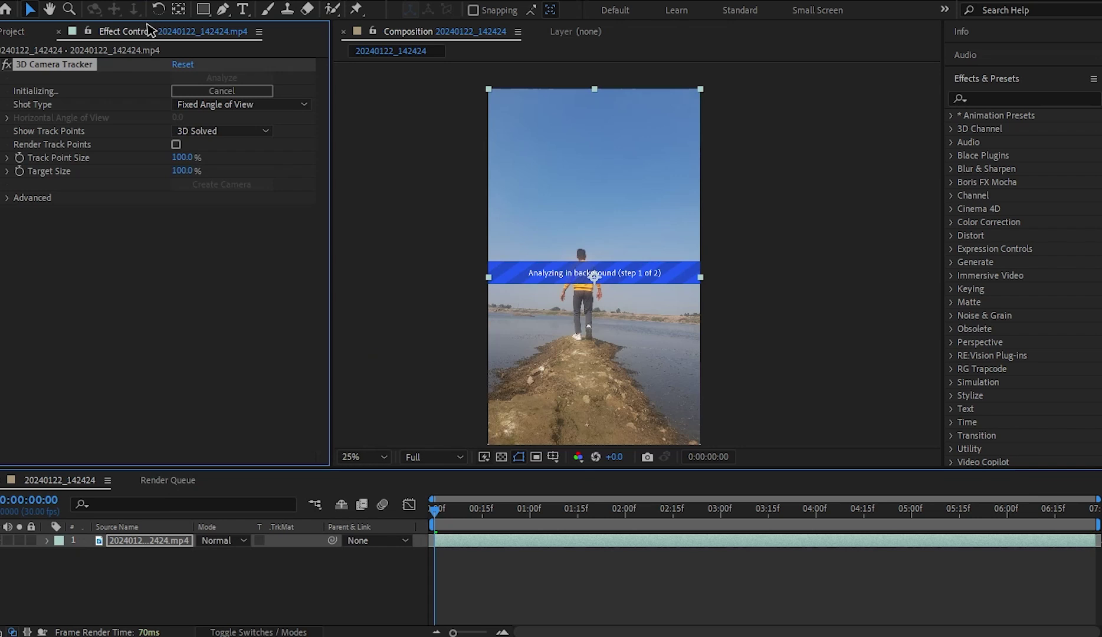
left_click(8, 197)
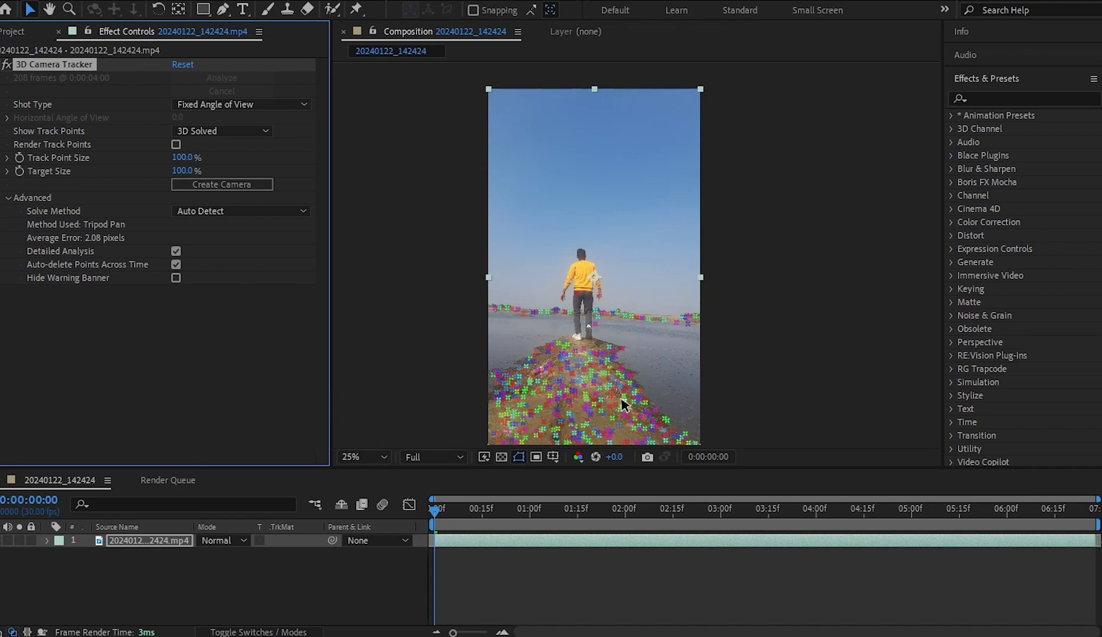
- Zoom into the ground and select a group of track points near the path
key("period")
key("period")
left_click_drag(767, 363, 844, 172)
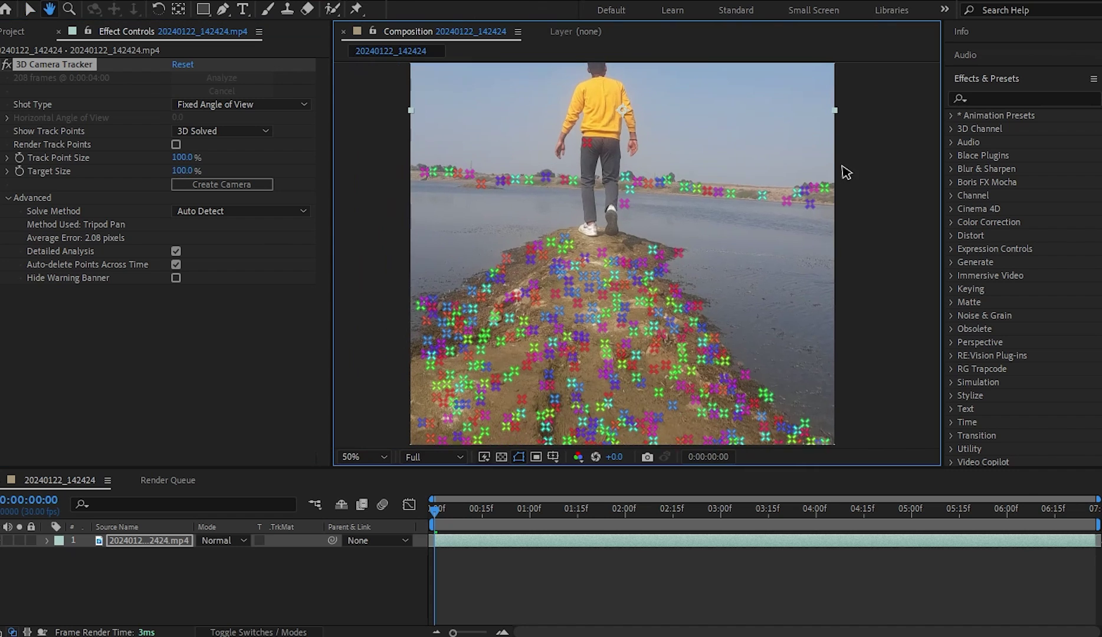
key("period")
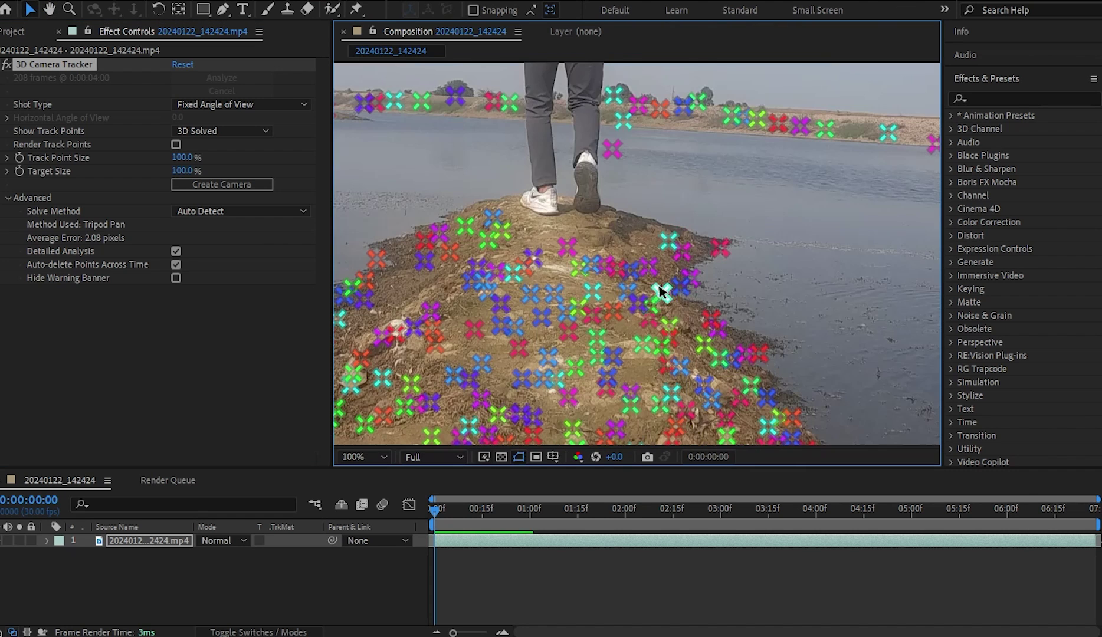
left_click_drag(645, 239, 647, 270)
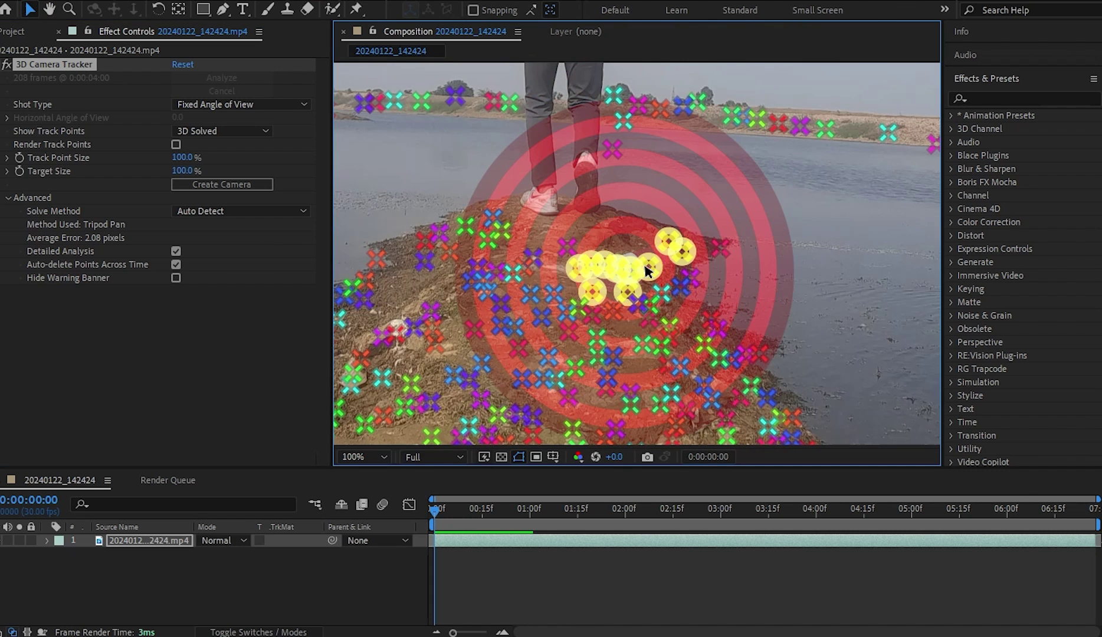
right_click(625, 266)
- Create a tracked solid and camera from the selected points and play back to check
left_click(649, 294)
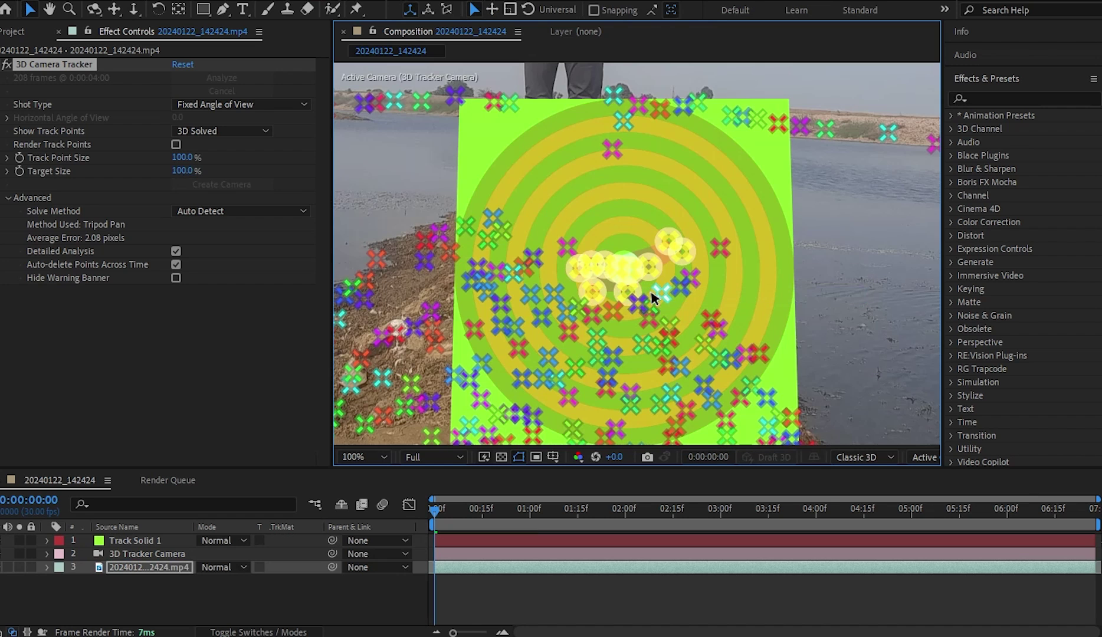
key("comma")
left_click(552, 595)
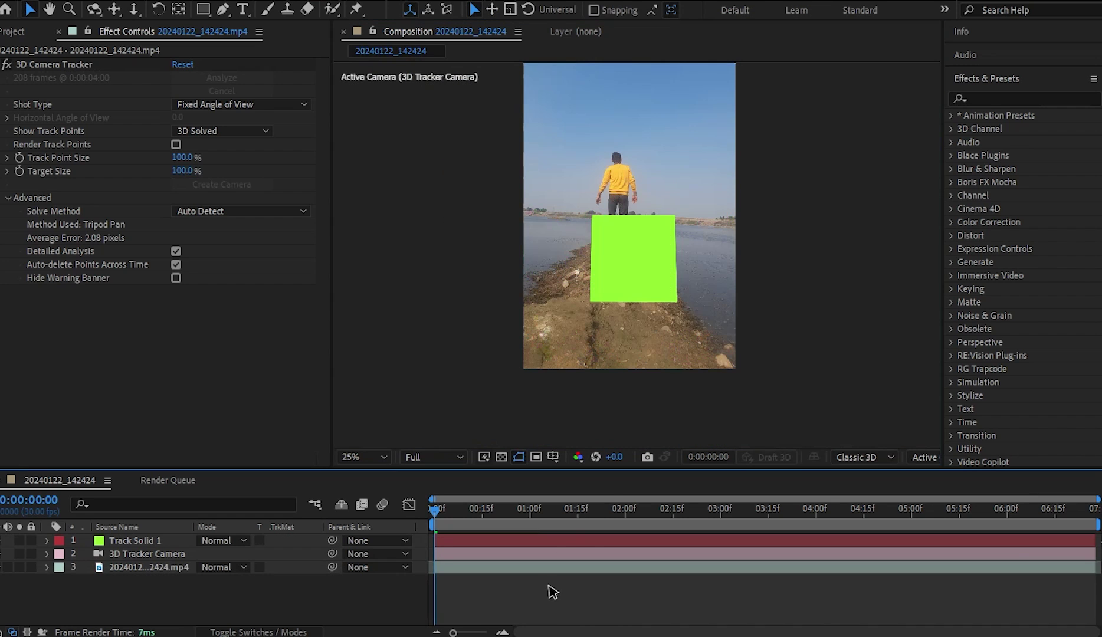
key("space")
scroll(638, 387, "up", 4)
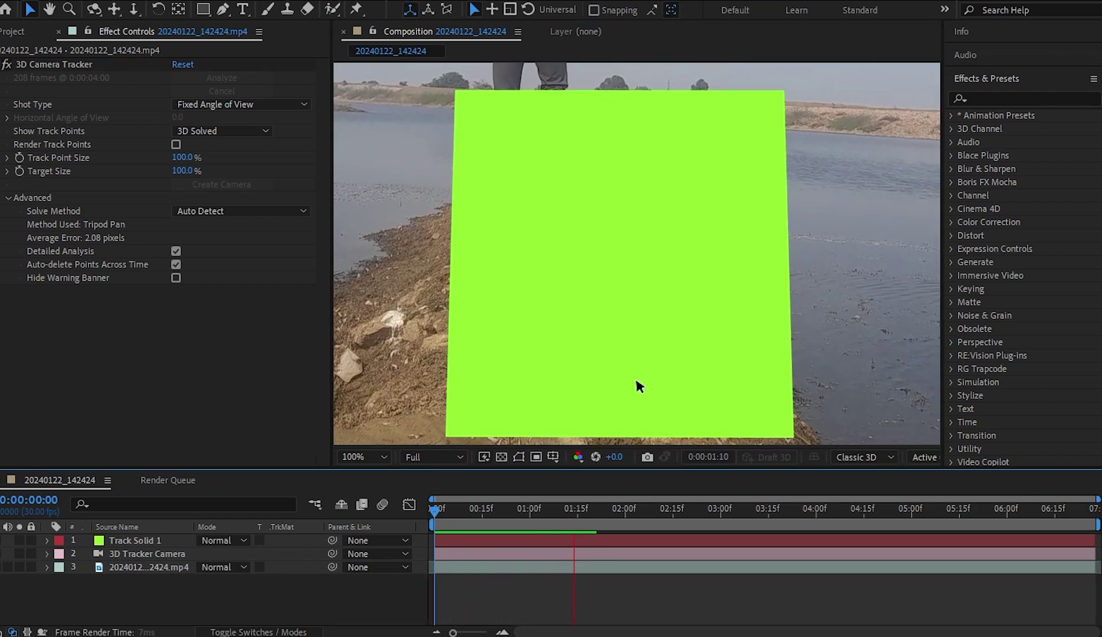
scroll(638, 385, "down", 2)
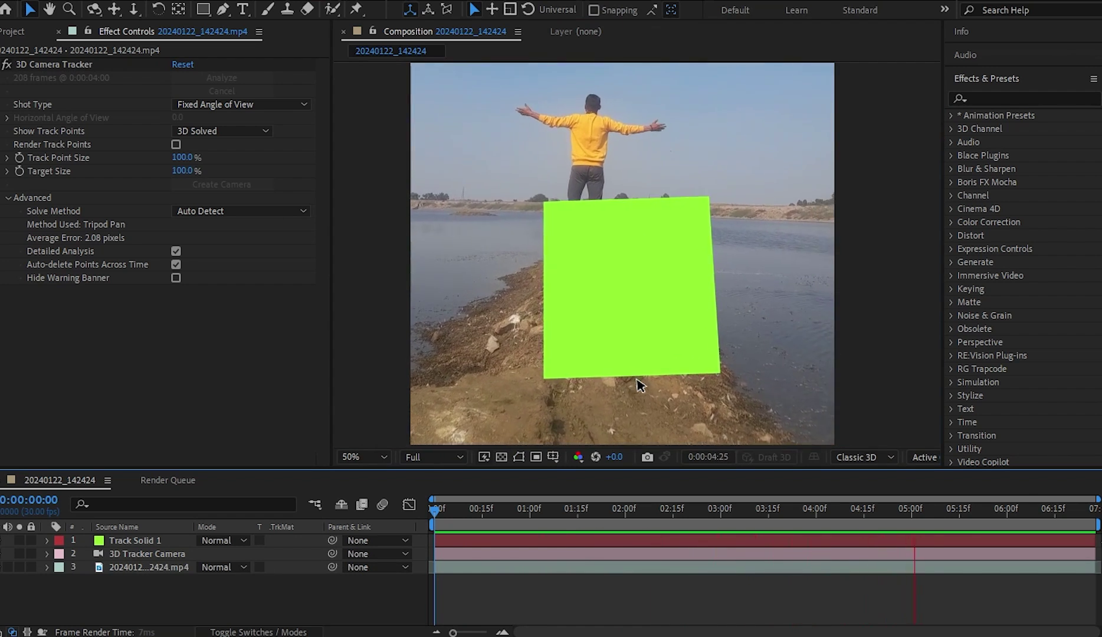
- Set Track Solid 1's Orientation X to 264.2° so it lies flat on the path
left_click(165, 538)
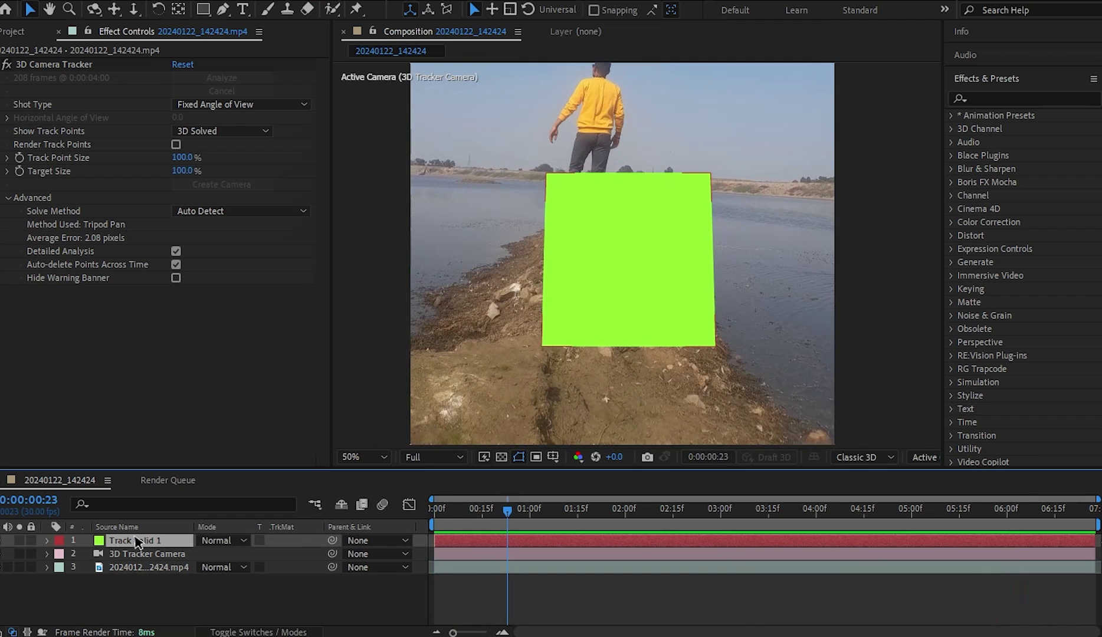
key("r")
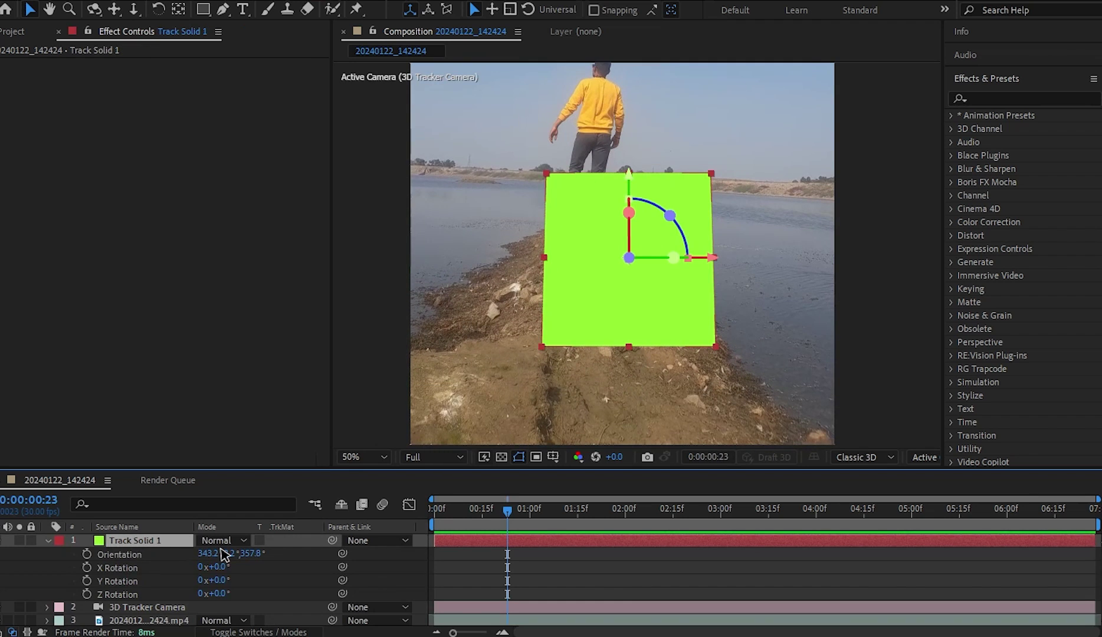
left_click_drag(239, 555, 207, 561)
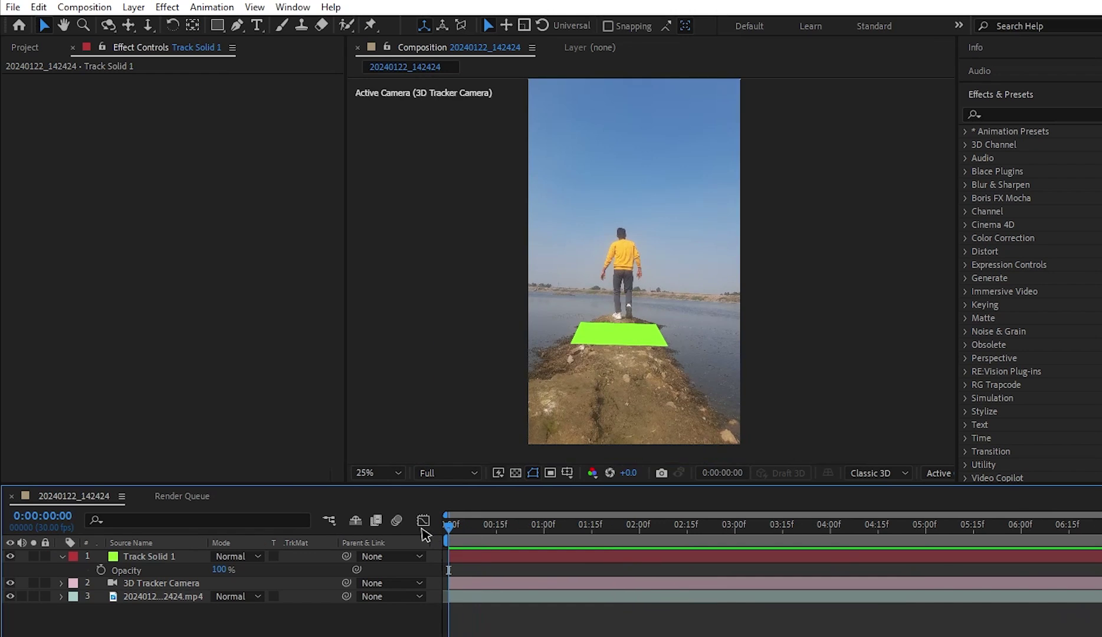
left_click(12, 7)
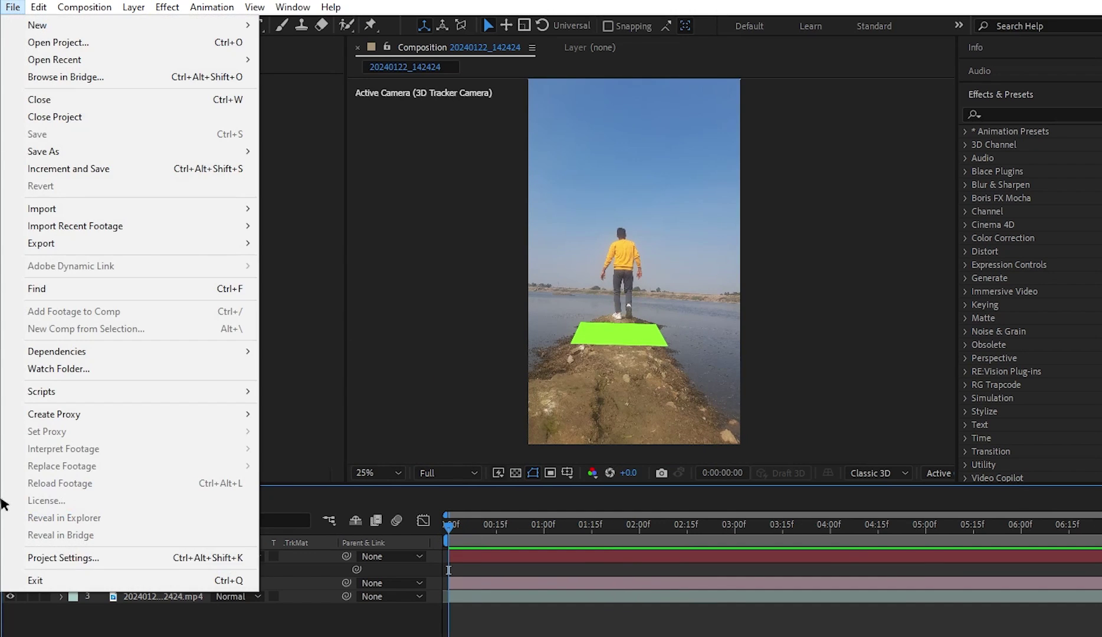
mouse_move(129, 392)
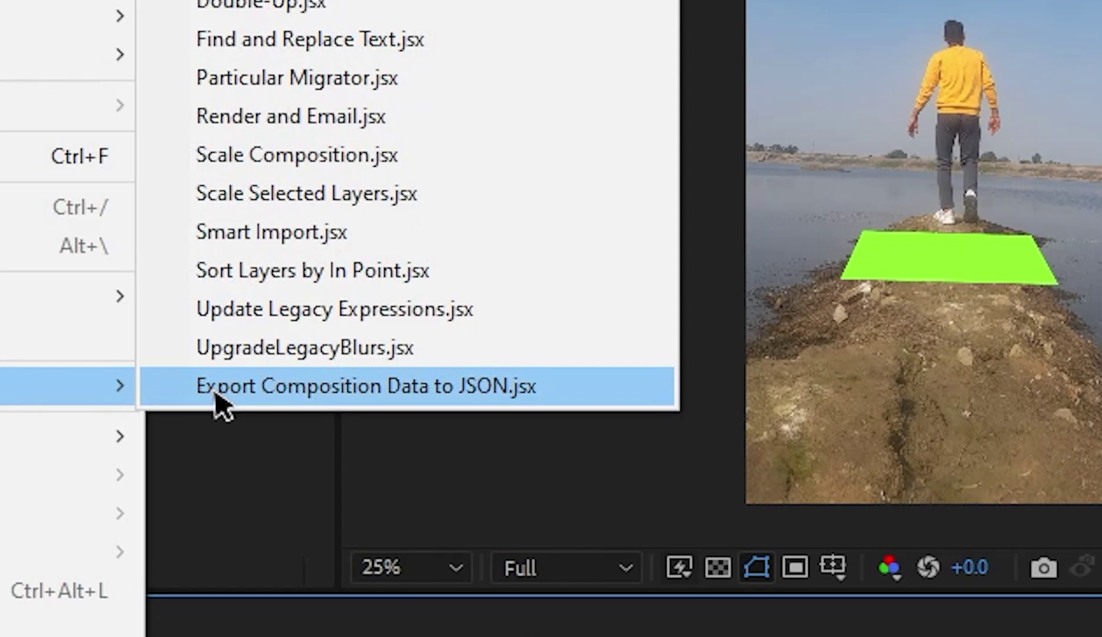
- Export the composition as Tracking data.json into Desktop\Turtle with the JSON export script
left_click(218, 403)
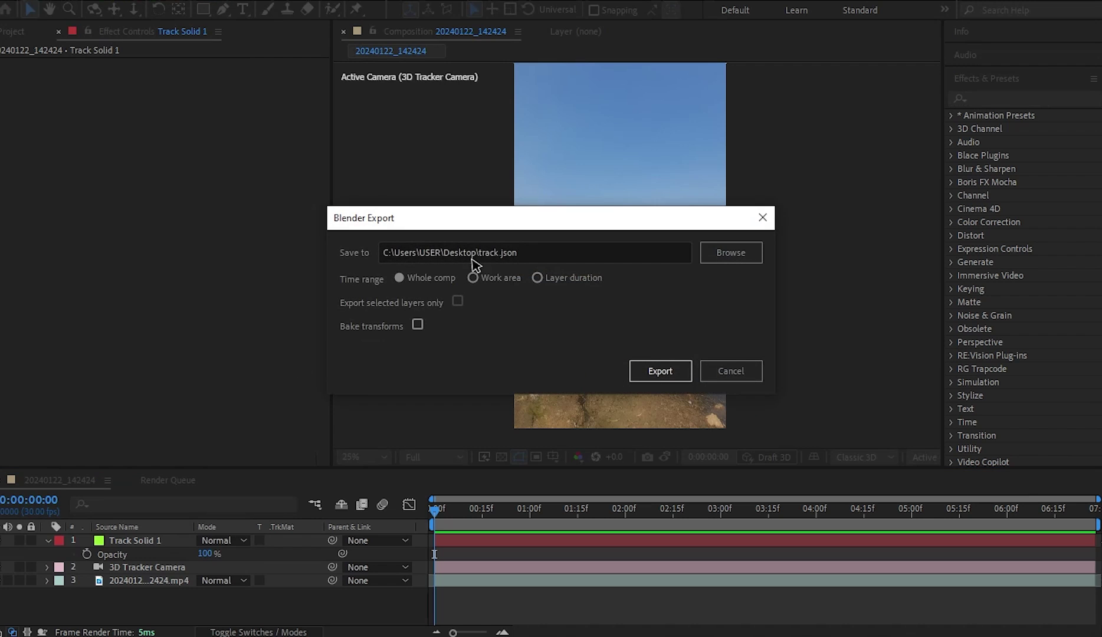
left_click(702, 254)
type("Tracking data")
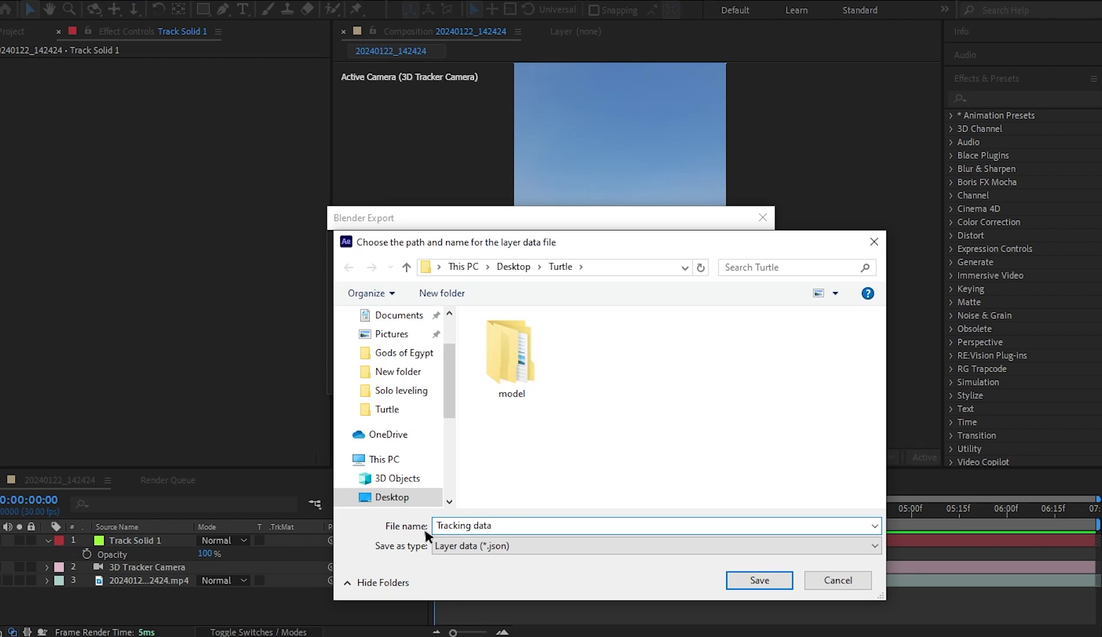
left_click(758, 580)
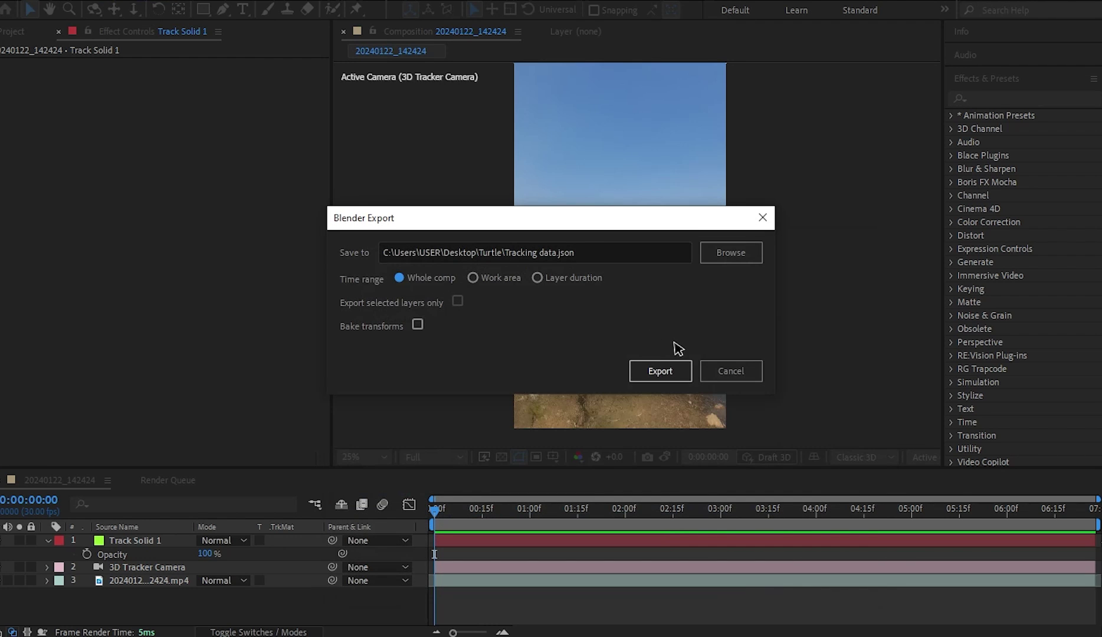
left_click(676, 368)
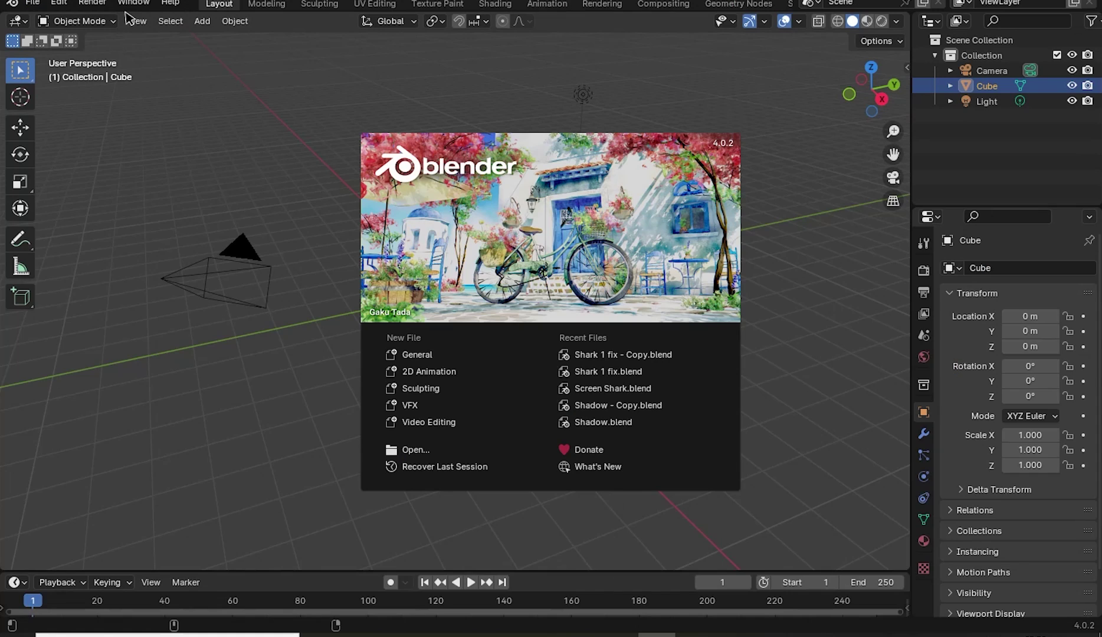
- Dismiss the splash screen and delete all default objects from the Blender scene
left_click(205, 90)
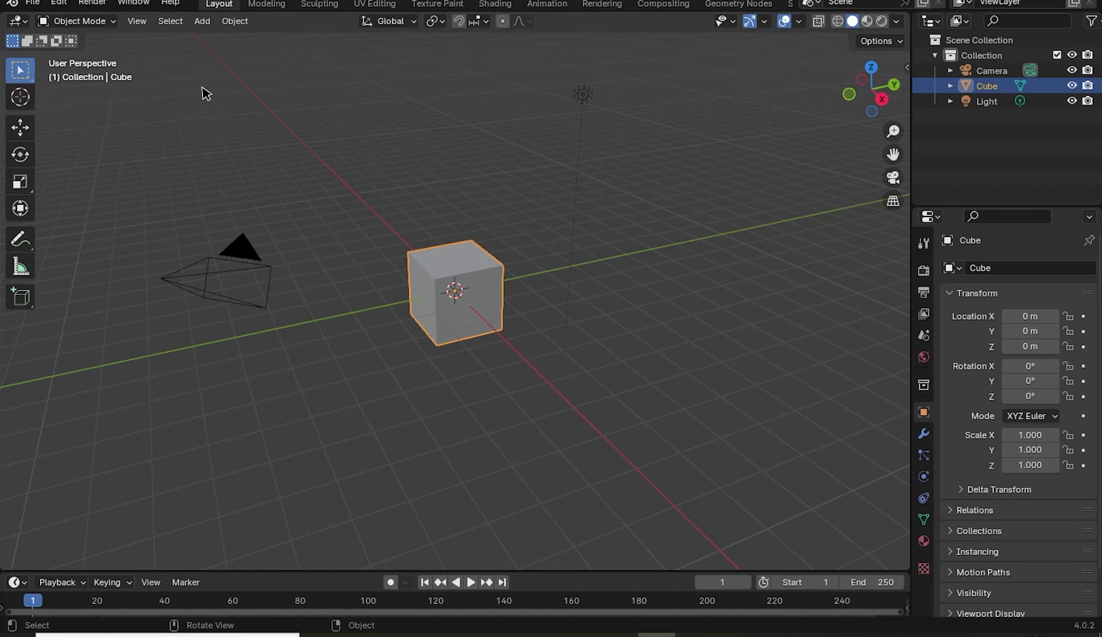
key("a")
key("x")
left_click(203, 93)
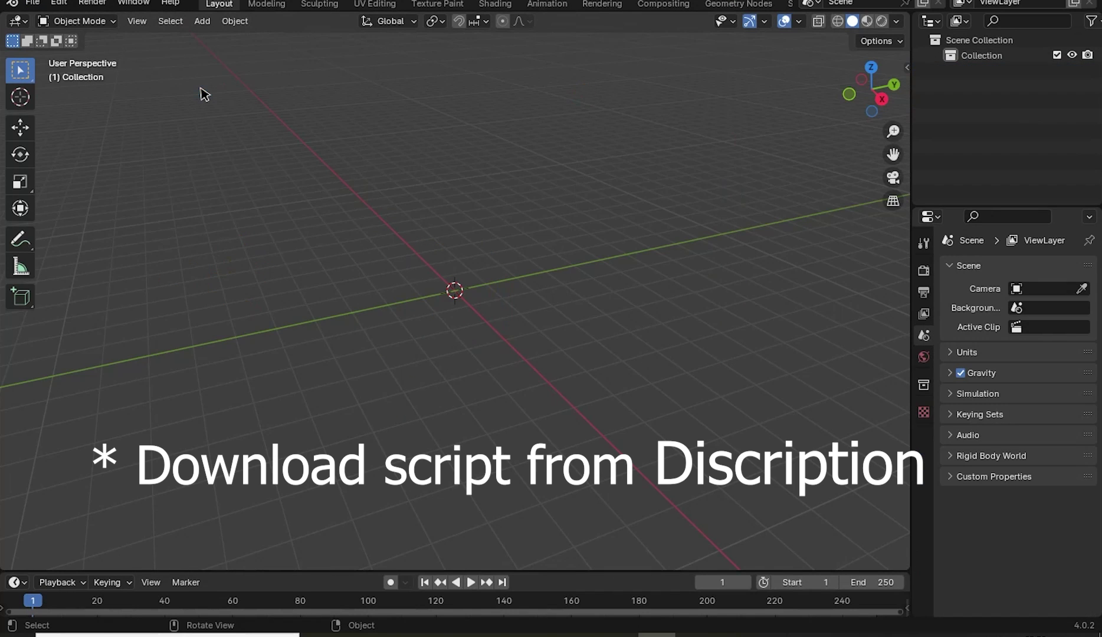
- Install the import-comp-to-blender.py add-on from Preferences > Add-ons and close Preferences
left_click(59, 4)
left_click(98, 202)
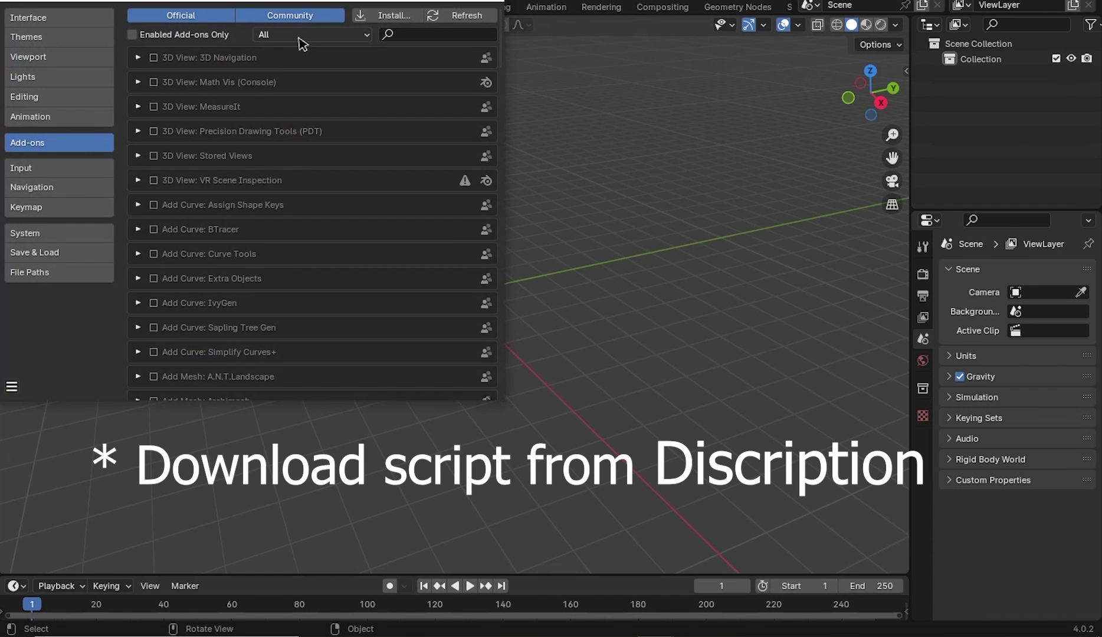
left_click(382, 20)
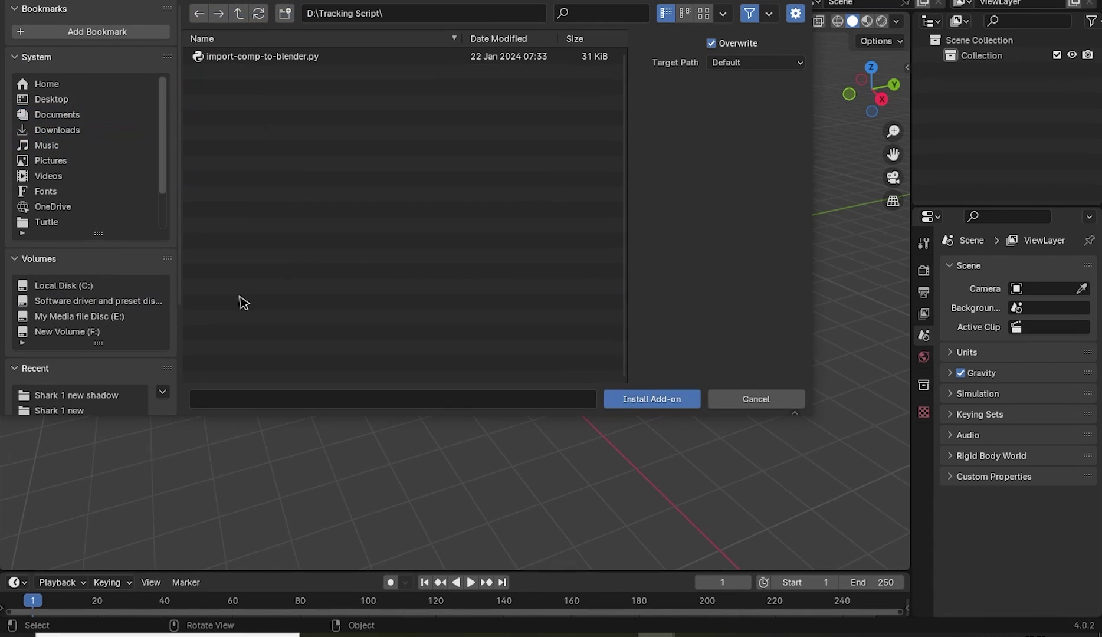
left_click(257, 58)
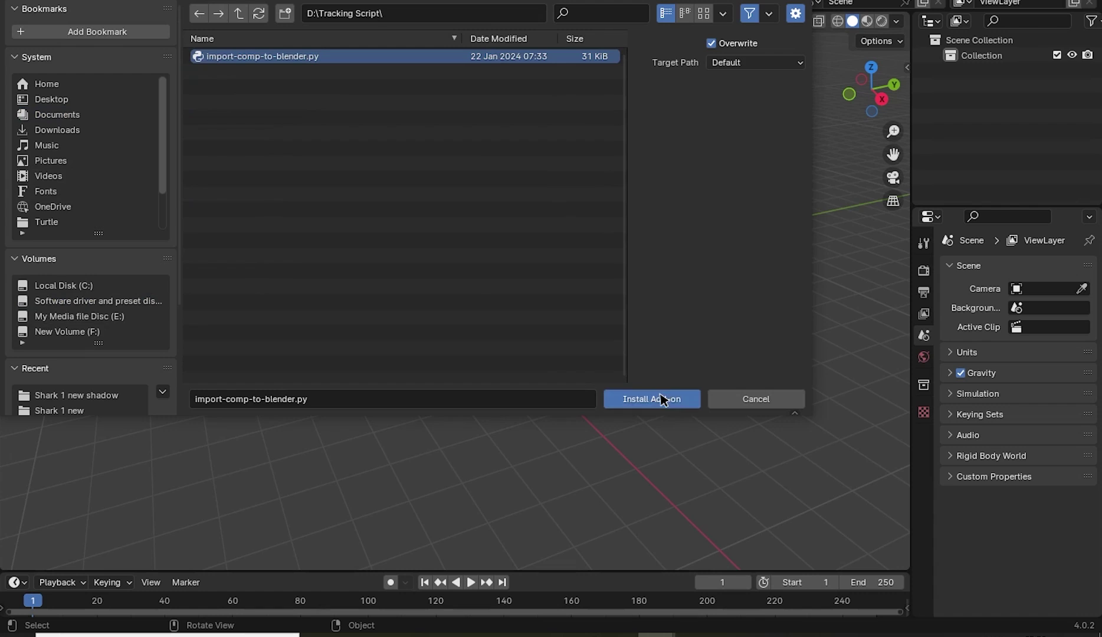
left_click(663, 400)
left_click(591, 372)
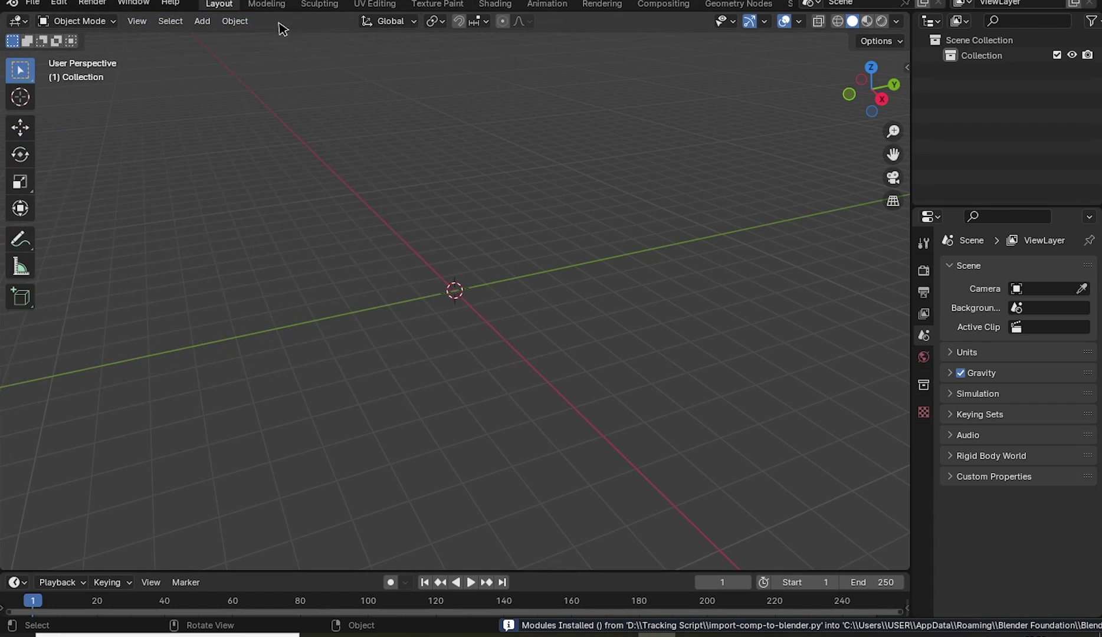
left_click(32, 3)
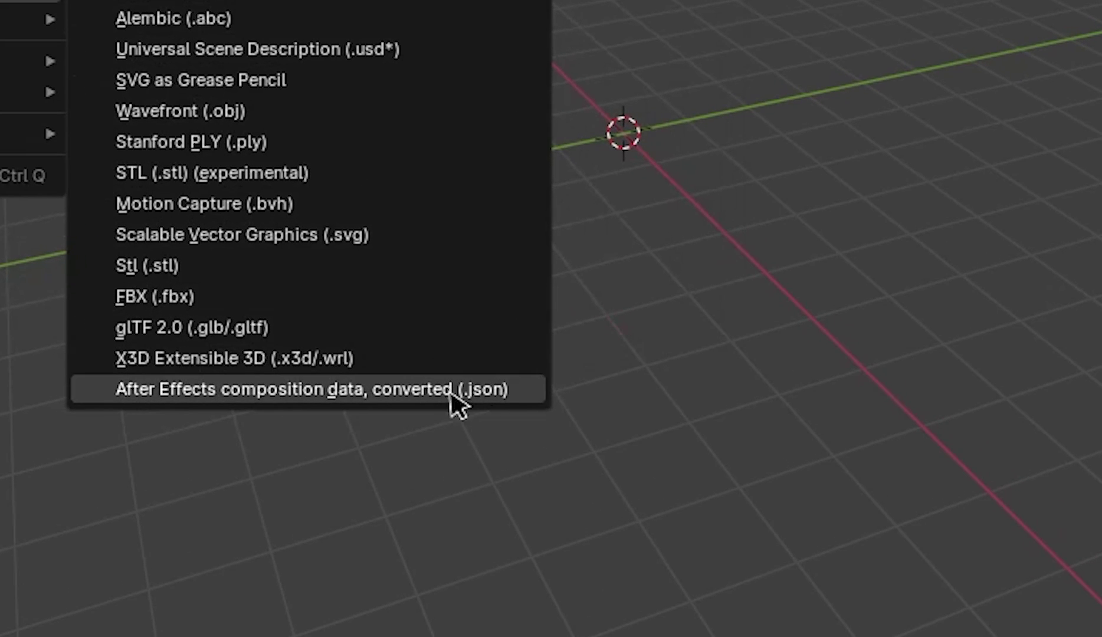
- Import Tracking data.json as After Effects composition data and inspect the imported objects
left_click(499, 391)
left_click(378, 169)
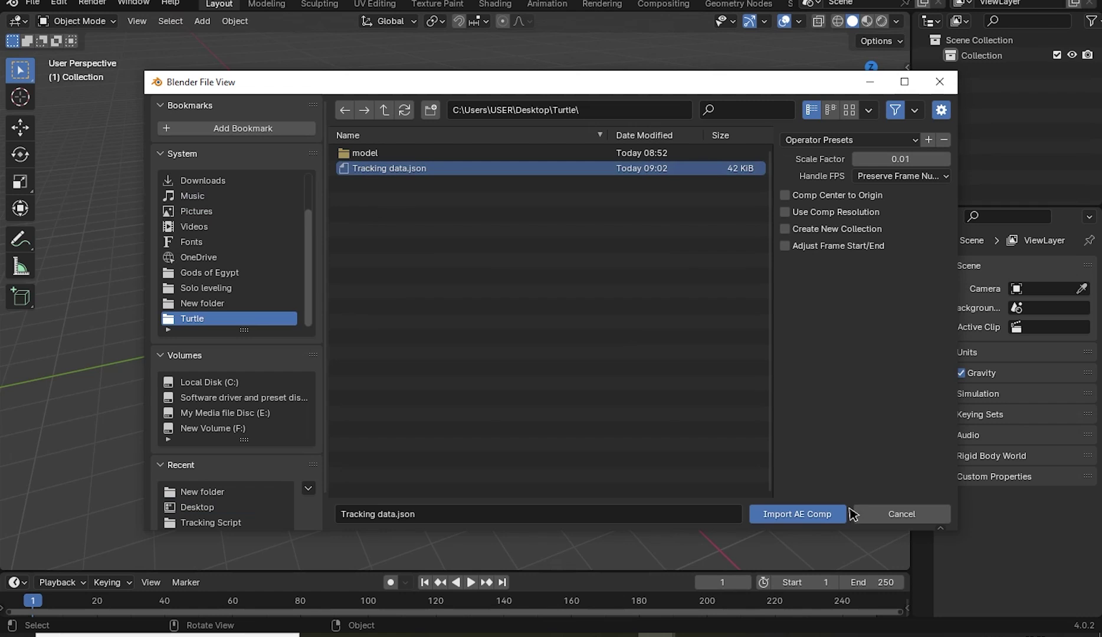
left_click(787, 514)
middle_click_drag(435, 262, 519, 320)
- Delete the footage image plane and the Anchor Point empty
left_click(501, 356)
key("Delete")
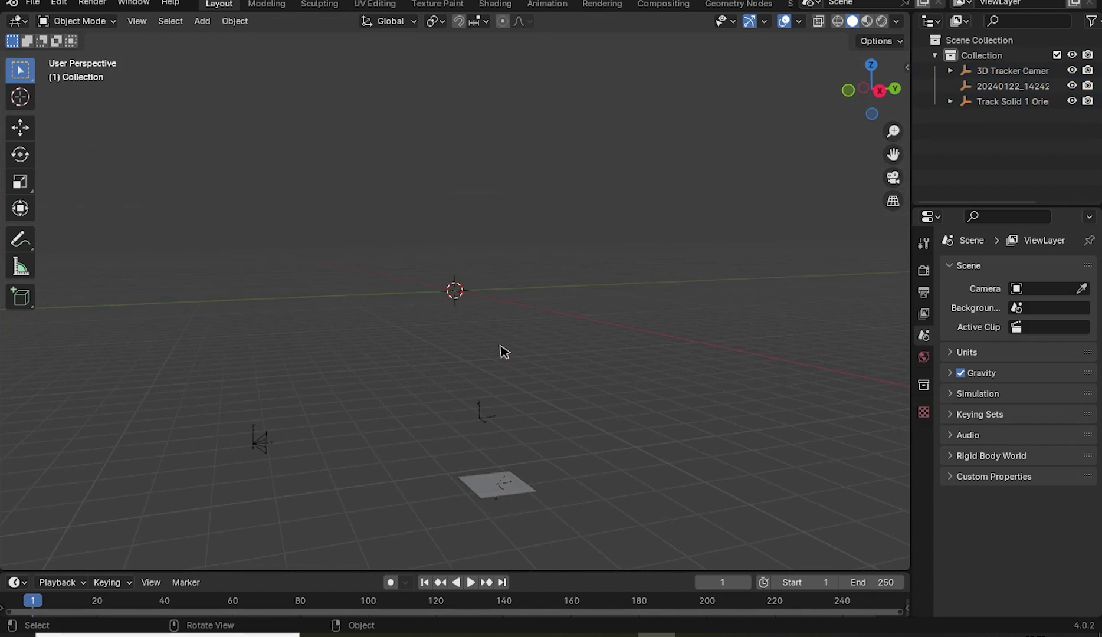
scroll(479, 405, "down", 1)
left_click(481, 401)
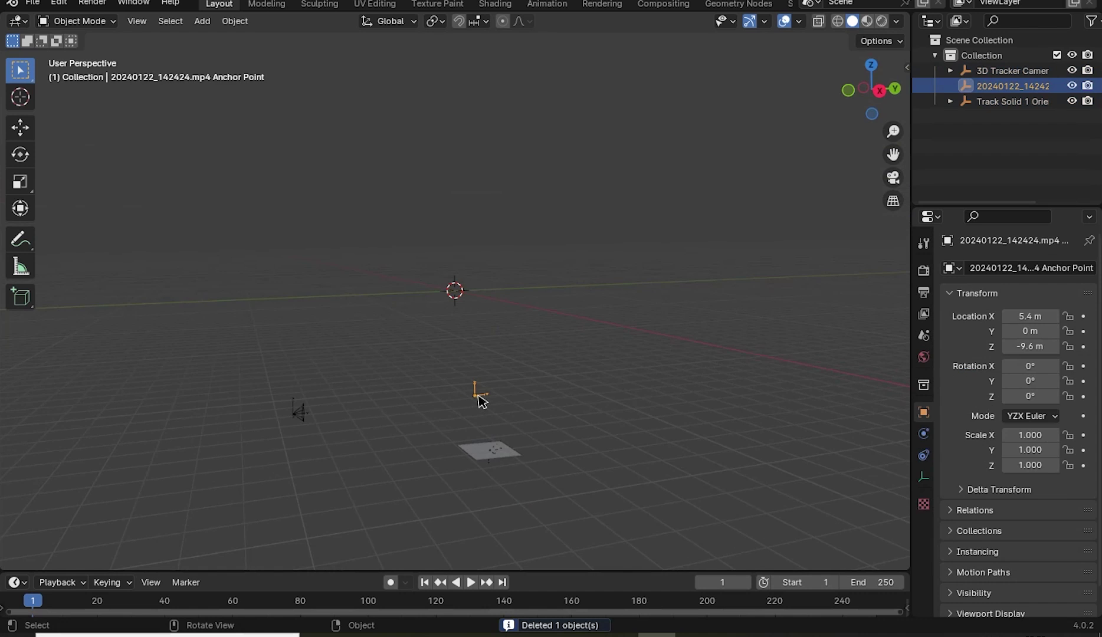
key("Delete")
middle_click_drag(481, 401, 593, 403)
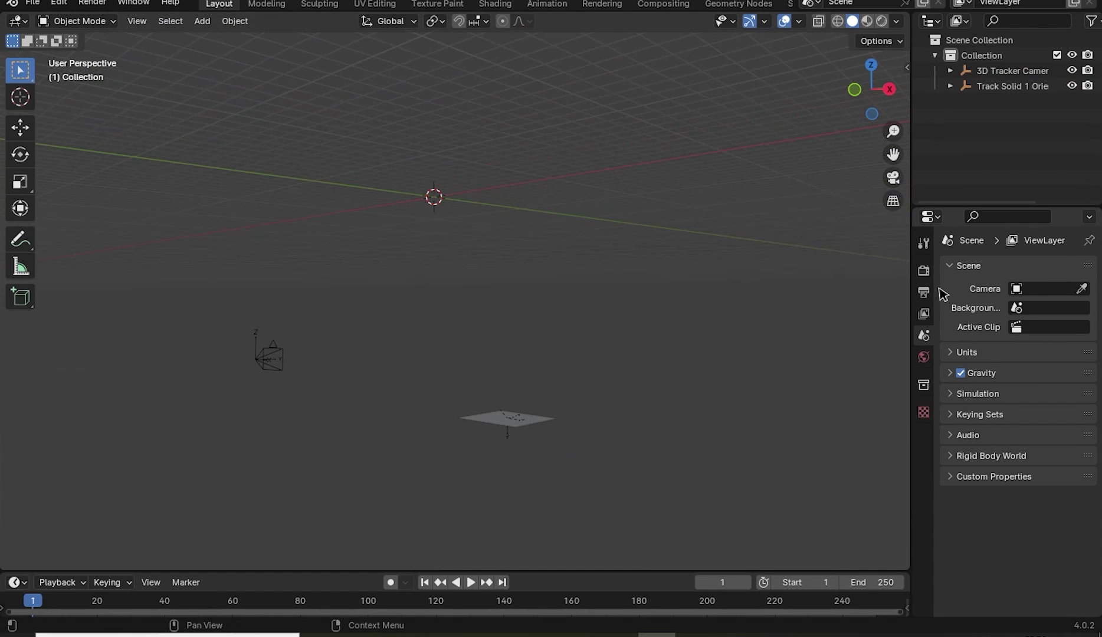
- Set output resolution to 1080 × 1920 and frame rate to 30 fps, keeping End at 250
left_click(924, 292)
left_click(1036, 289)
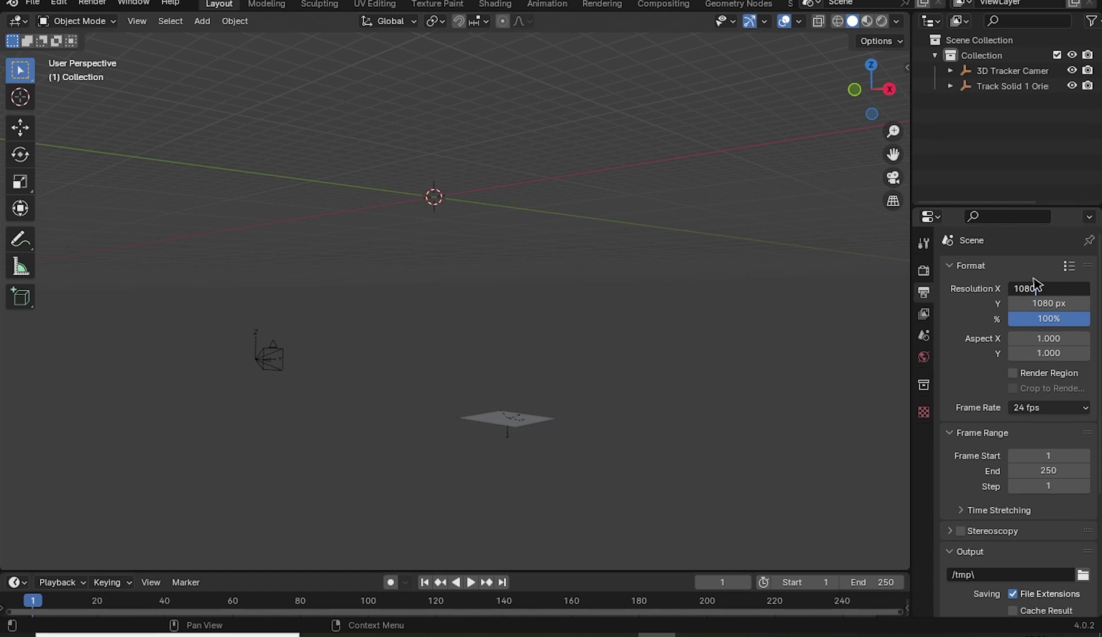
key("Return")
left_click(1012, 304)
left_click(1030, 309)
type("1920")
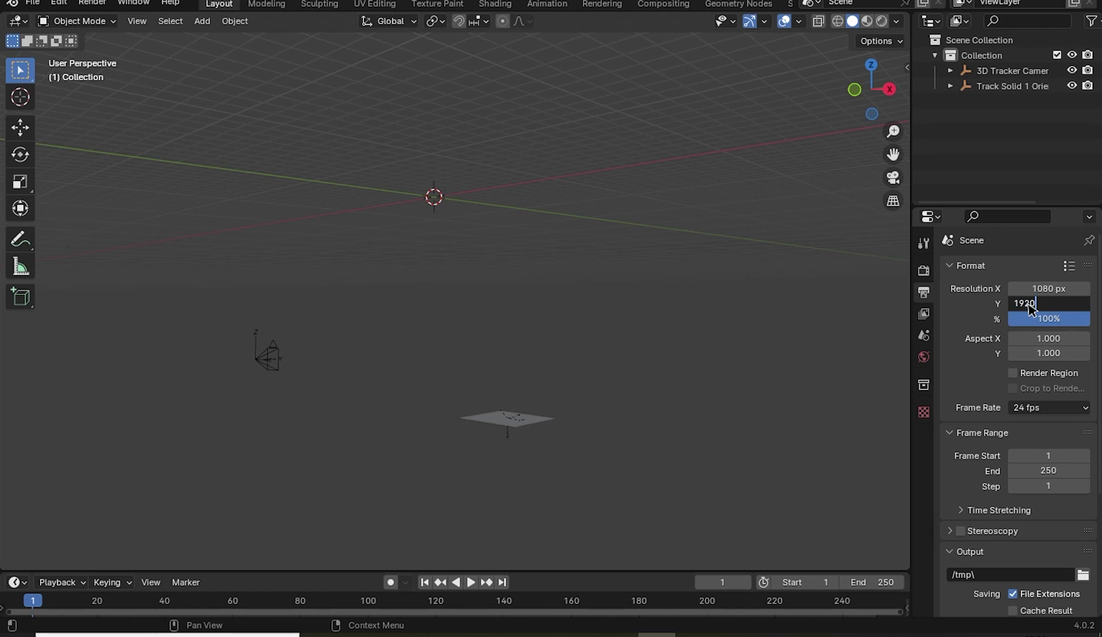
key("Return")
left_click(1049, 408)
left_click(1036, 488)
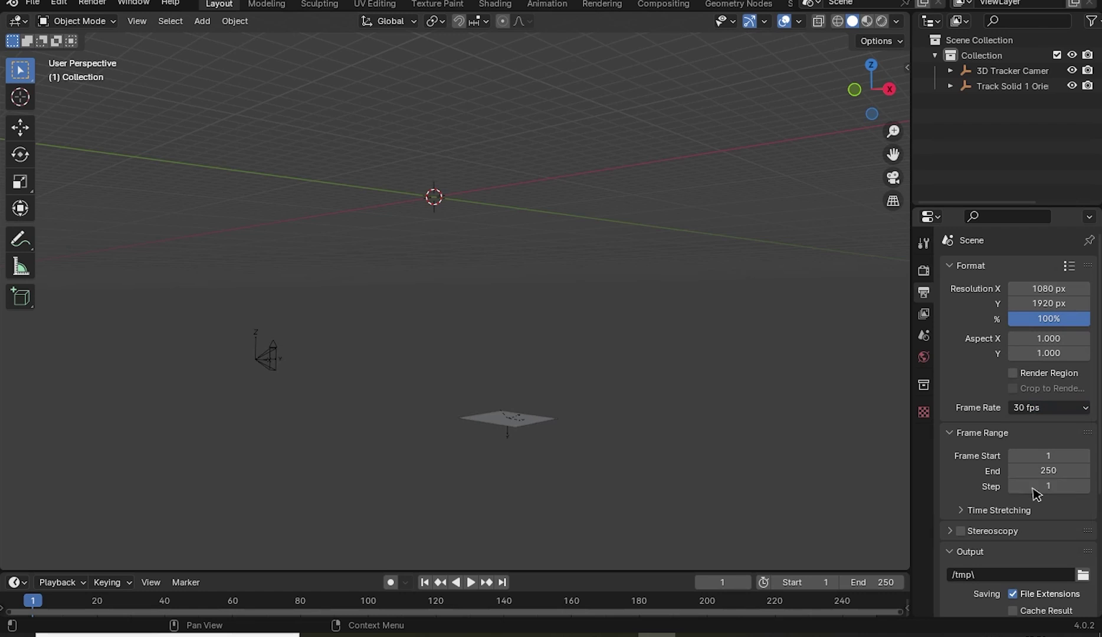
left_click(1041, 473)
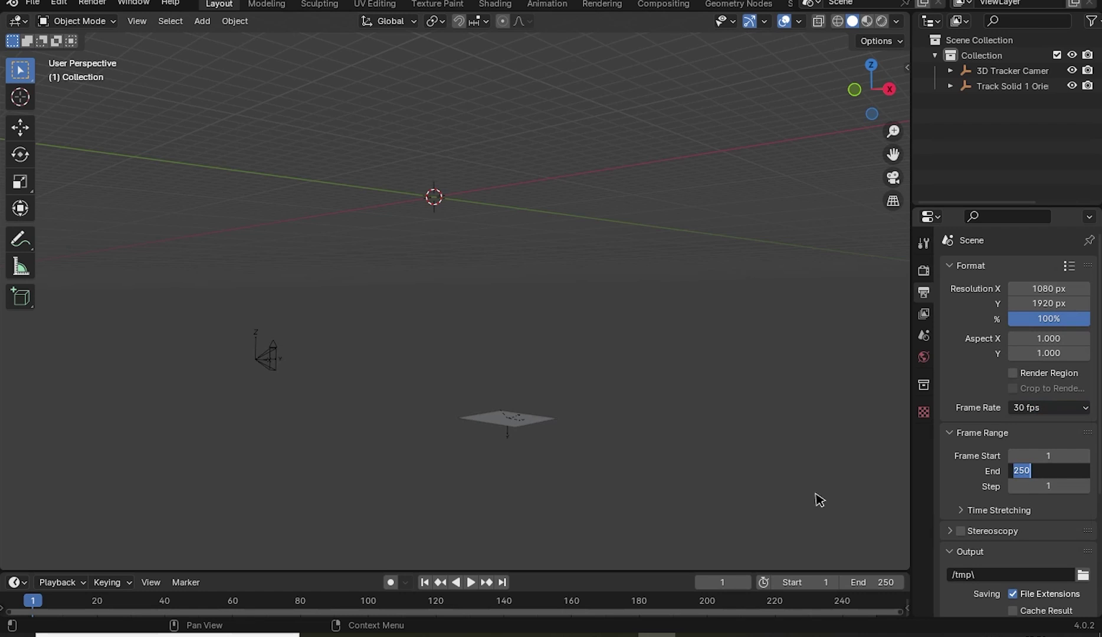
left_click(614, 538)
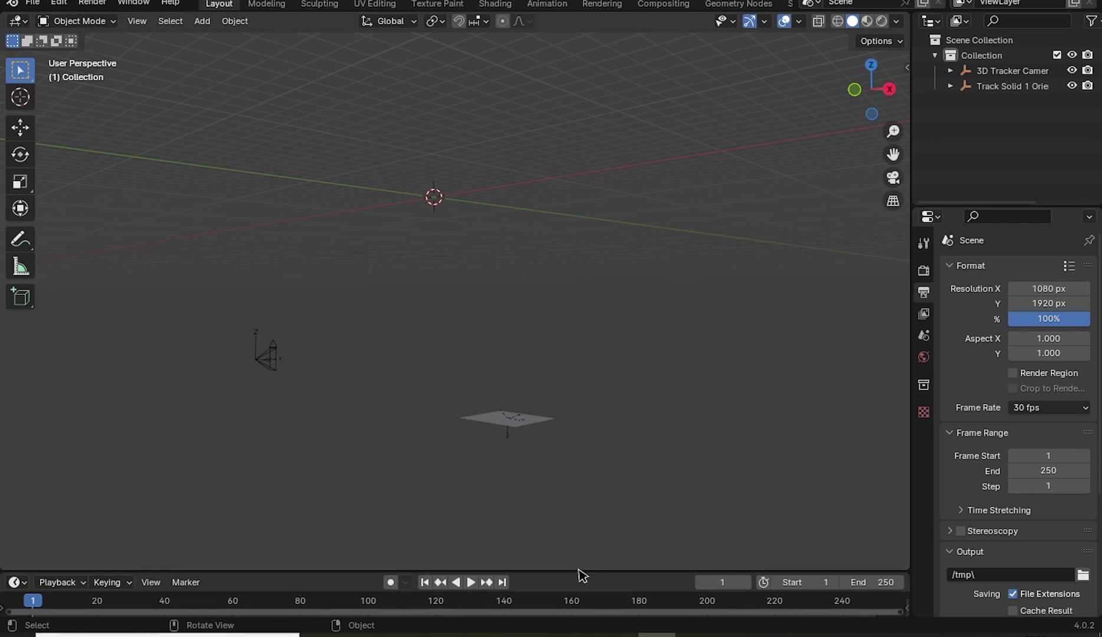
- Enlarge the timeline and add a Plain Axes Empty to the scene
left_click_drag(579, 572, 591, 520)
mouse_move(751, 274)
middle_mouse_down()
mouse_move(699, 293)
mouse_move(518, 284)
middle_mouse_up()
key("shift+a")
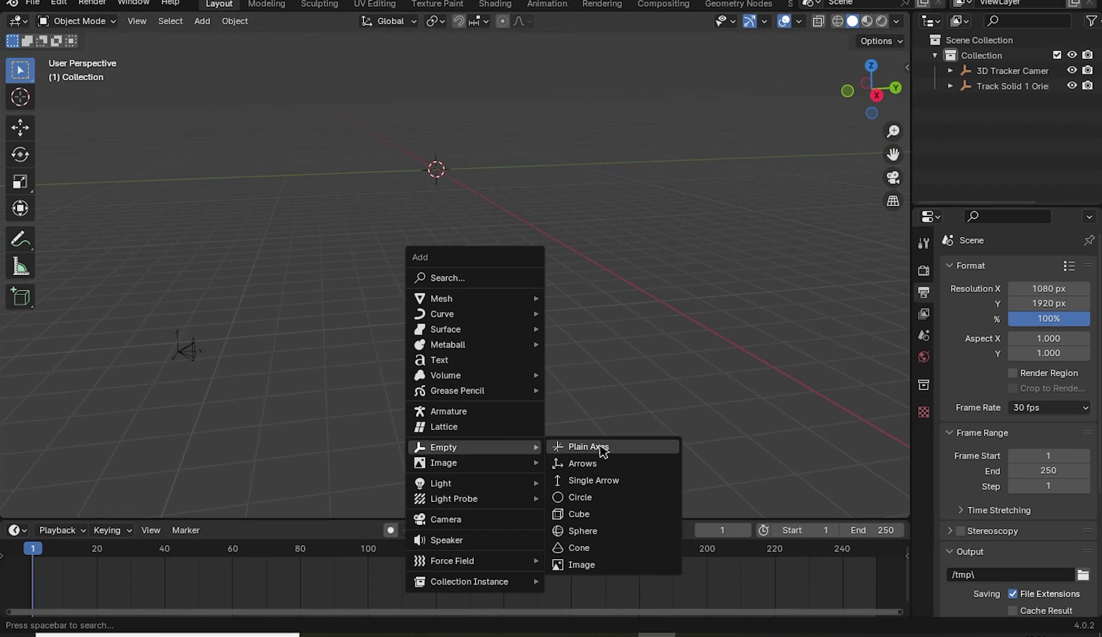
left_click(602, 448)
- Shift the 3D Tracker Camera's keyframes one frame later
left_click(107, 349)
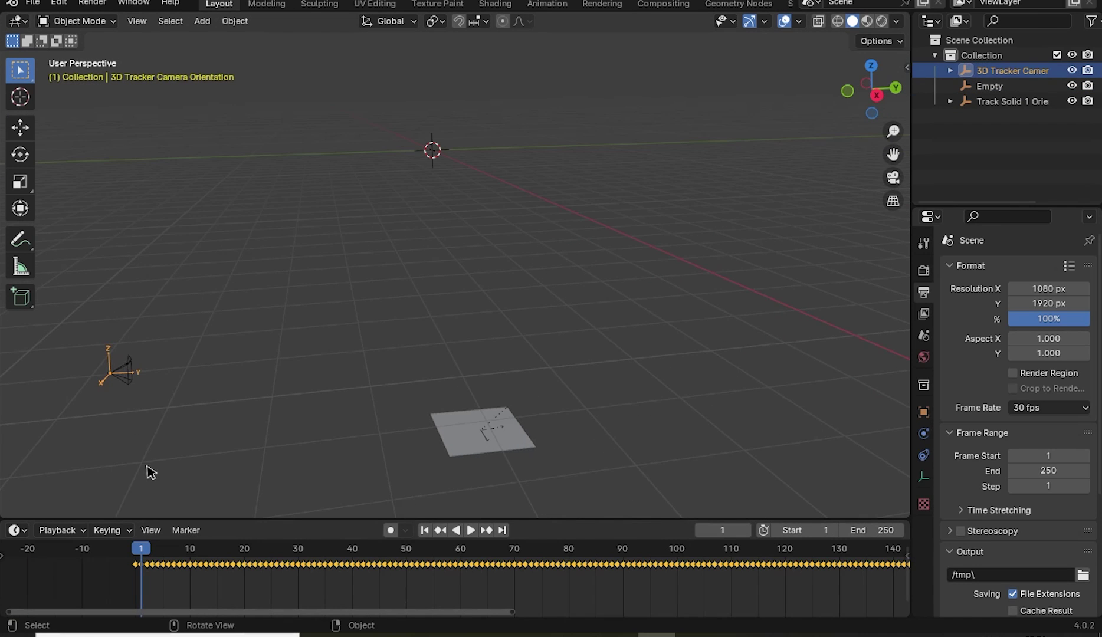
scroll(173, 580, "up", 2)
scroll(172, 583, "up", 2)
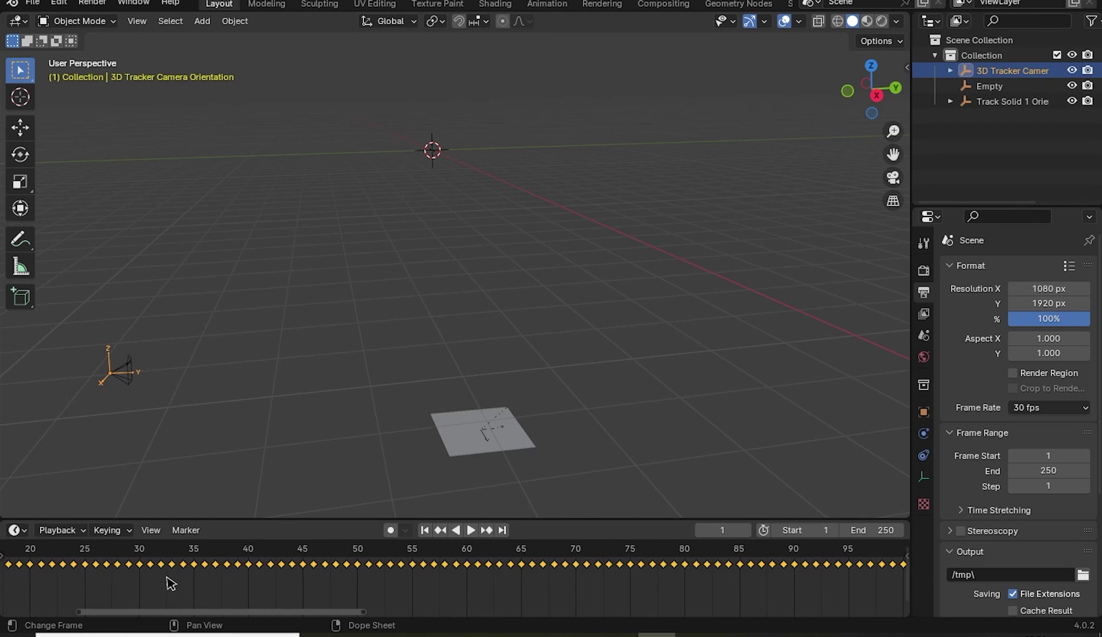
scroll(236, 597, "down", 2)
scroll(244, 588, "down", 2)
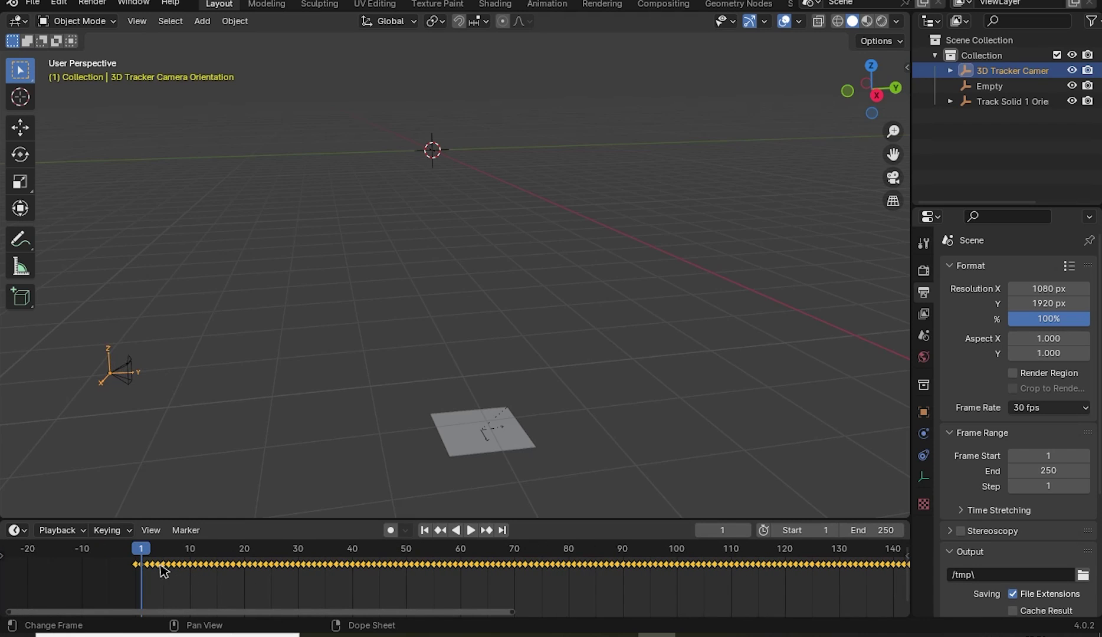
left_click_drag(153, 568, 158, 568)
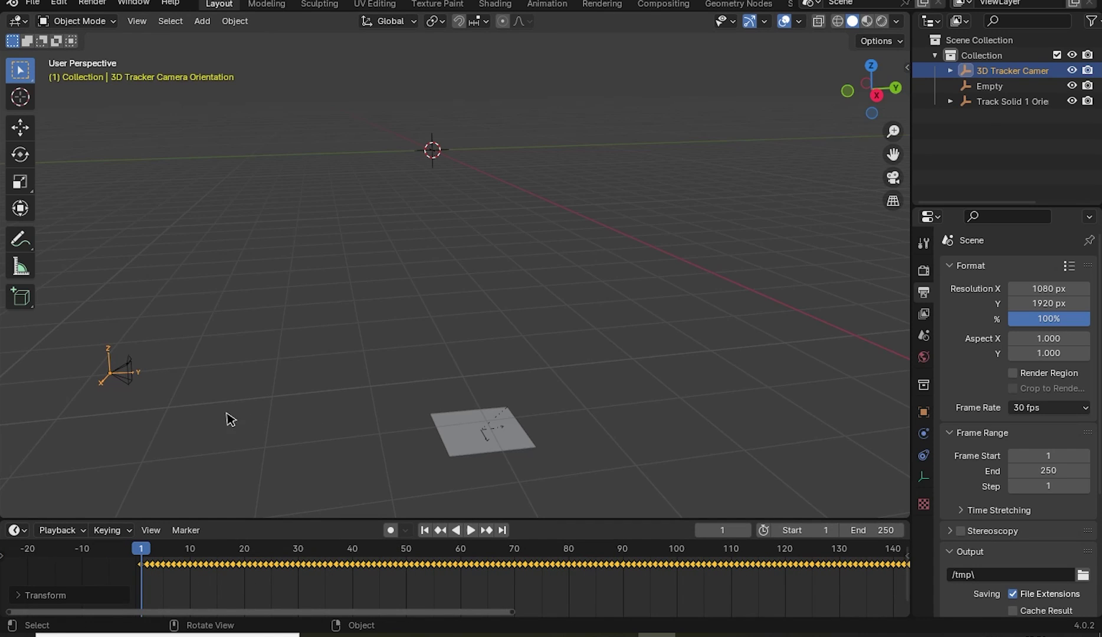
- Select Track Solid 1 and its Orientation, then add the tracker camera to the selection
left_click(576, 257)
left_click(430, 144)
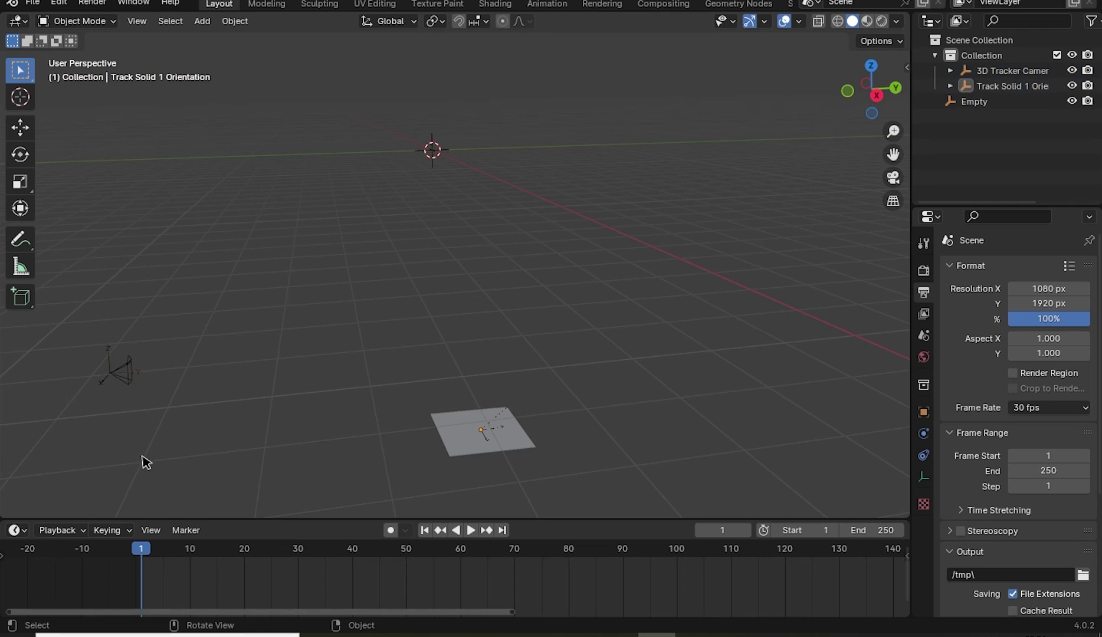
left_click(1012, 85)
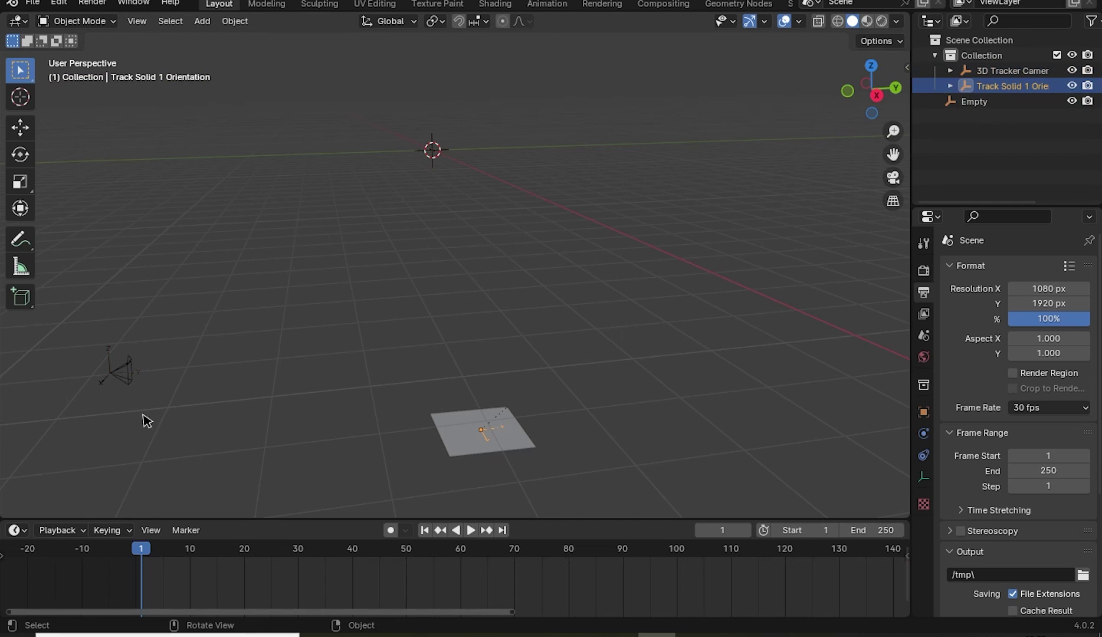
left_click(105, 382, "shift")
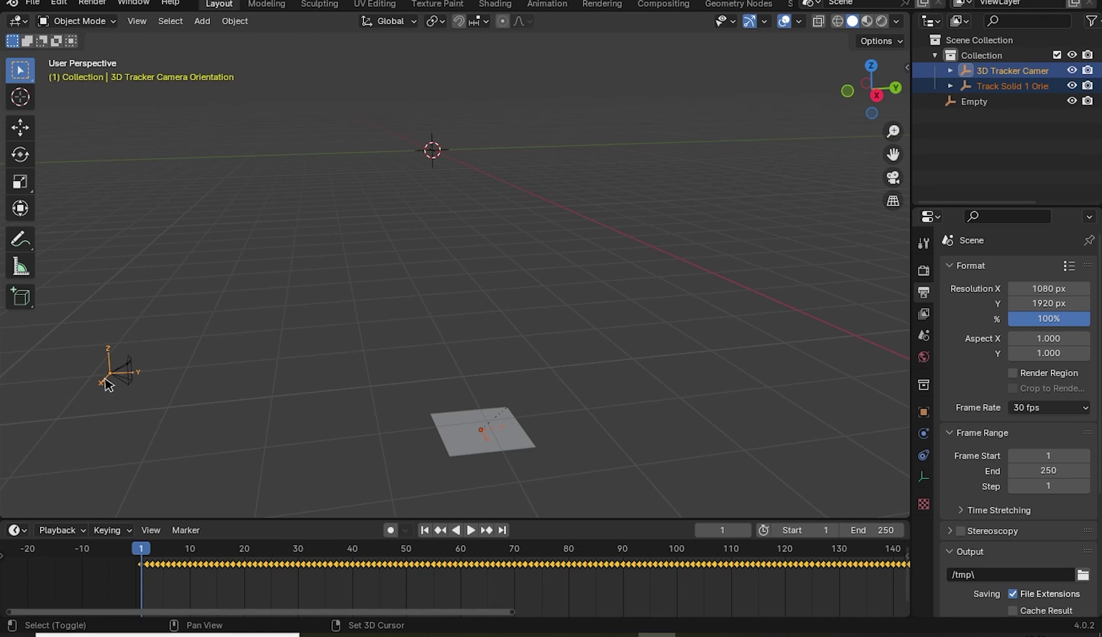
- Parent the tracker camera and Track Solid 1 to the Empty
left_click(441, 149, "shift")
key("ctrl+p")
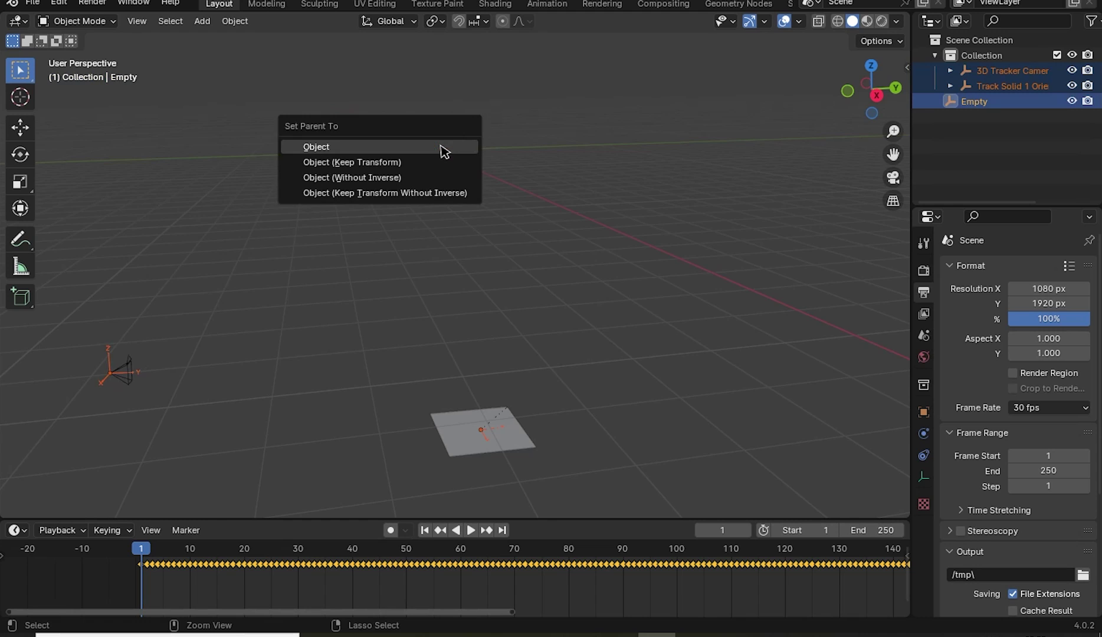
left_click(399, 169)
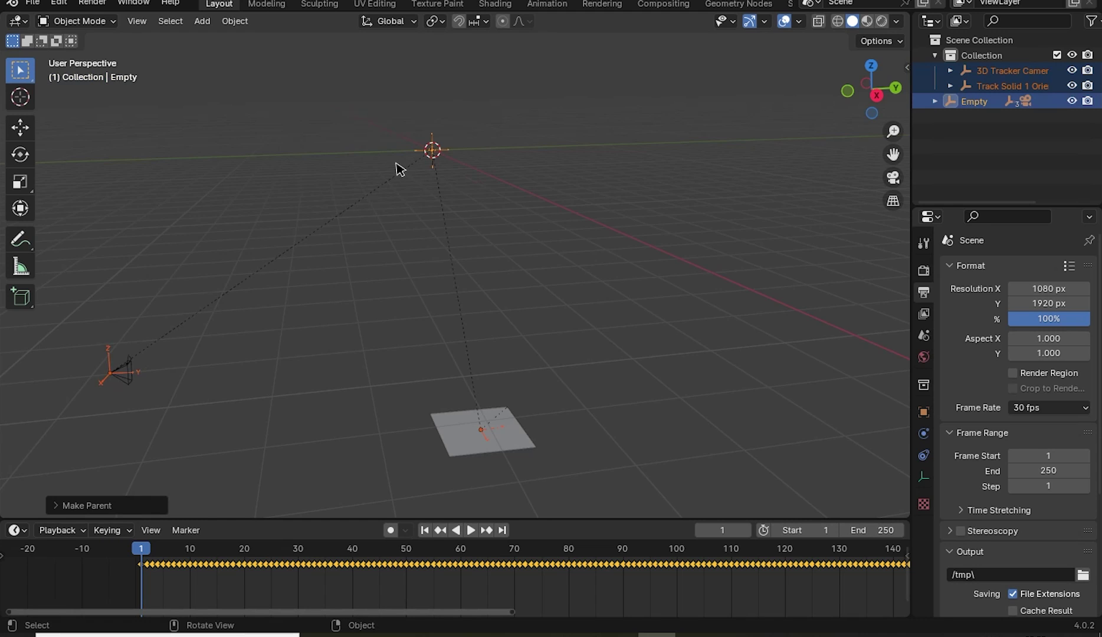
- Move the Empty from a right-side view so the solid sits at world origin
middle_click_drag(496, 265, 542, 271)
key("KP_3")
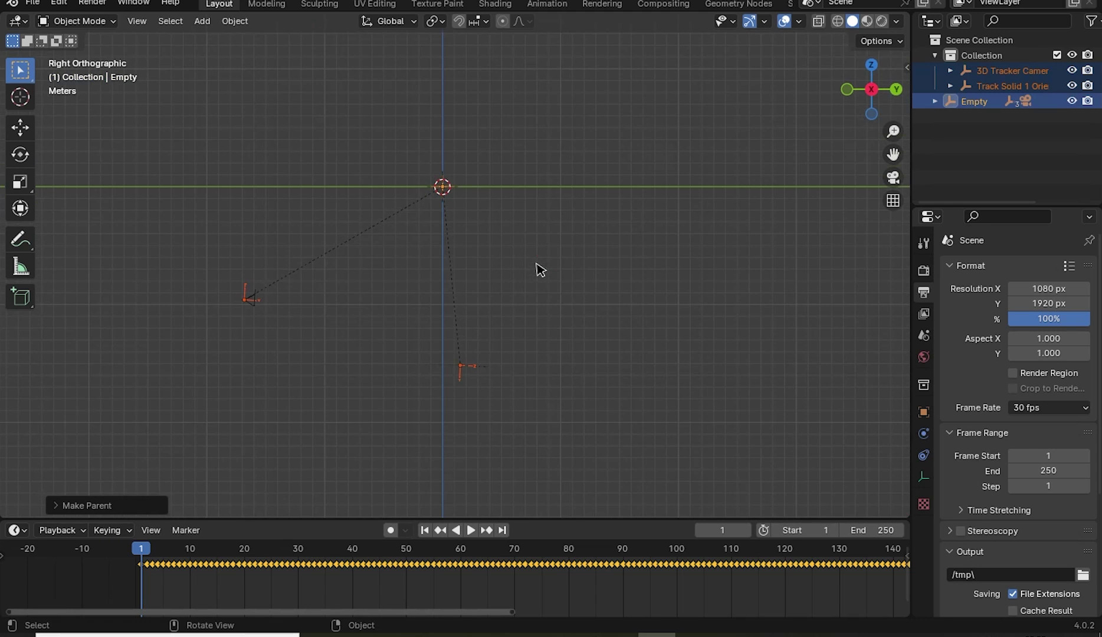
scroll(464, 311, "up", 1)
key("g")
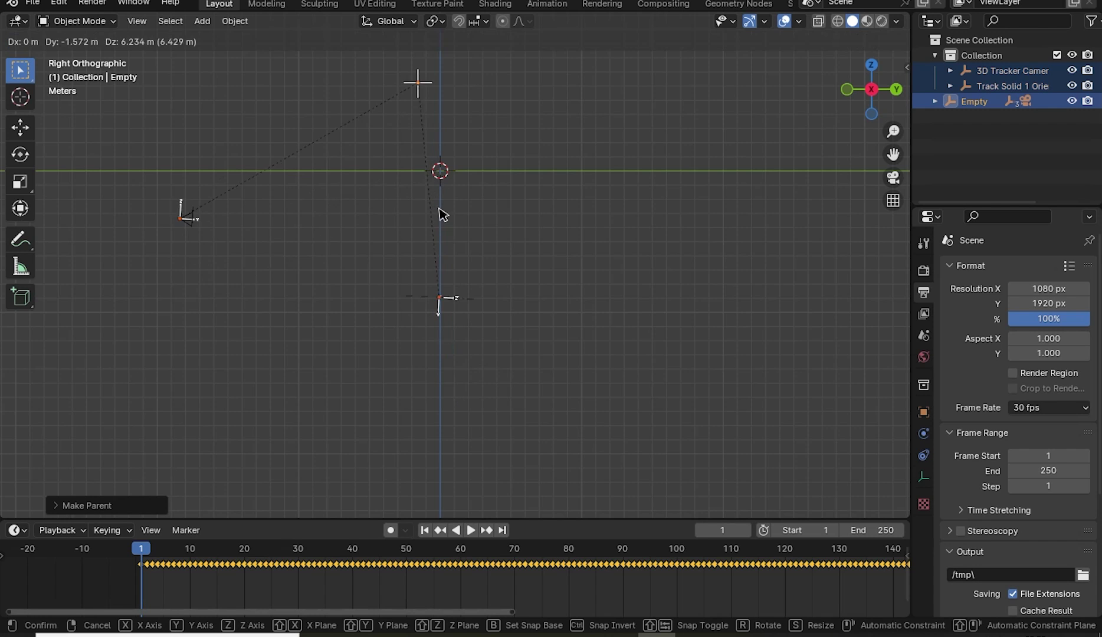
left_click(446, 123)
mouse_move(433, 219)
middle_mouse_down()
mouse_move(543, 278)
mouse_move(488, 291)
middle_mouse_up()
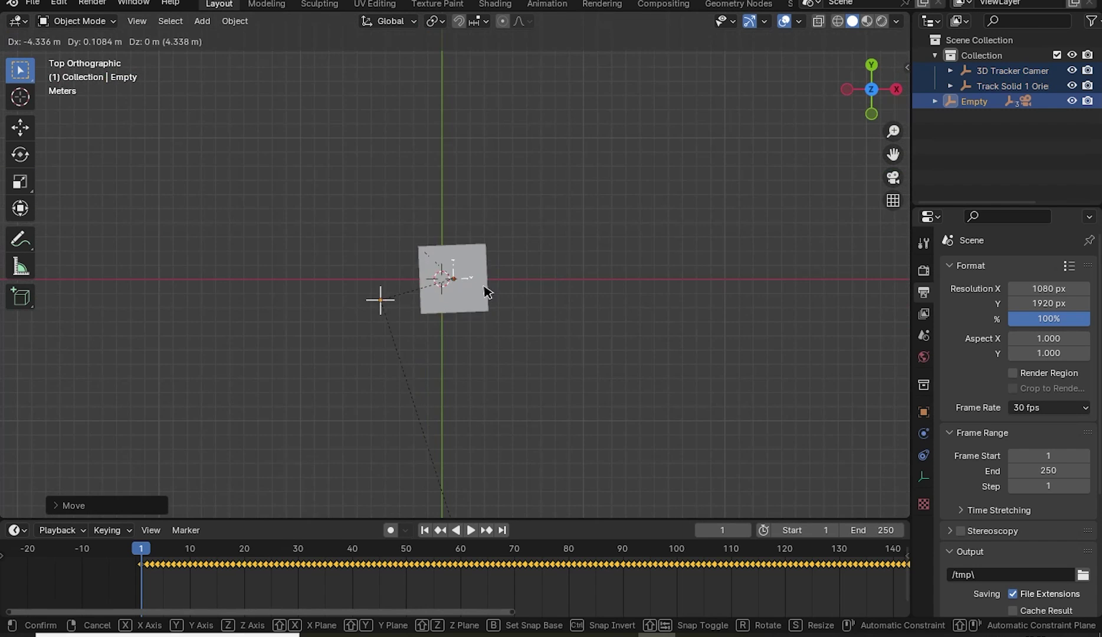
key("KP_3")
scroll(472, 248, "up", 5)
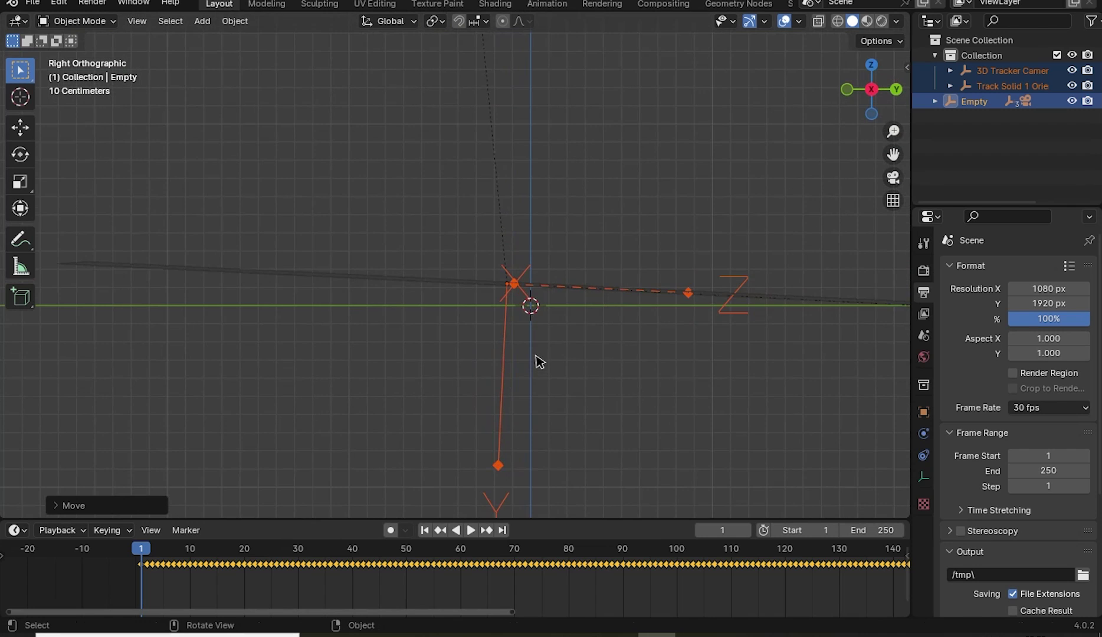
mouse_move(538, 379)
middle_mouse_down()
mouse_move(526, 374)
mouse_move(629, 379)
mouse_move(511, 322)
middle_mouse_up()
- Deselect the Empty, step back one frame, and select the 3D Tracker Camera
left_click(512, 322)
key("Left")
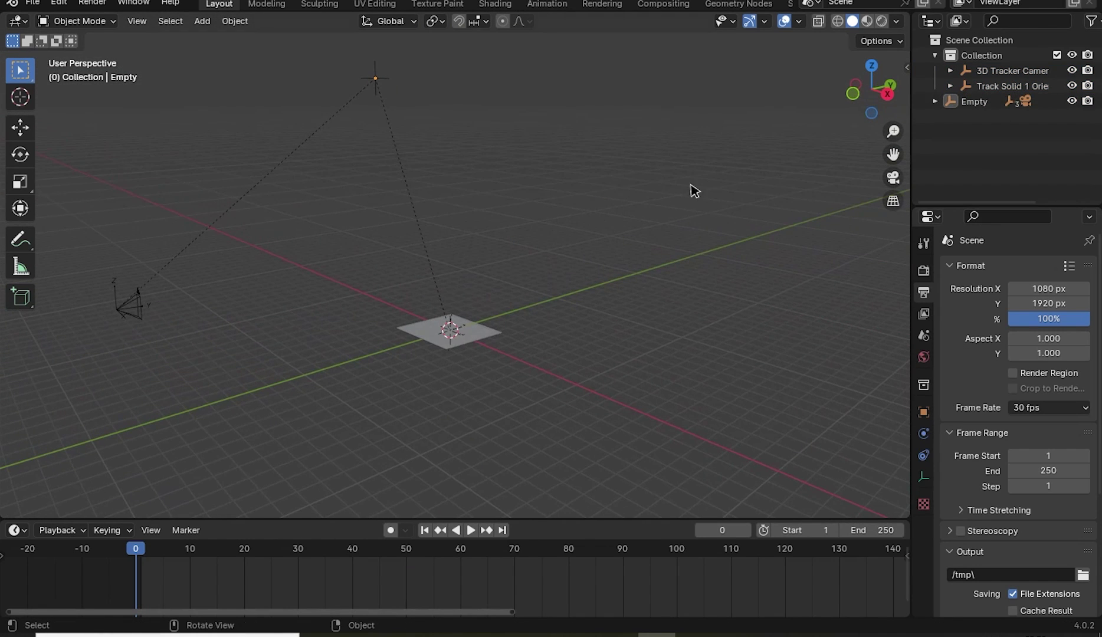
left_click(139, 306)
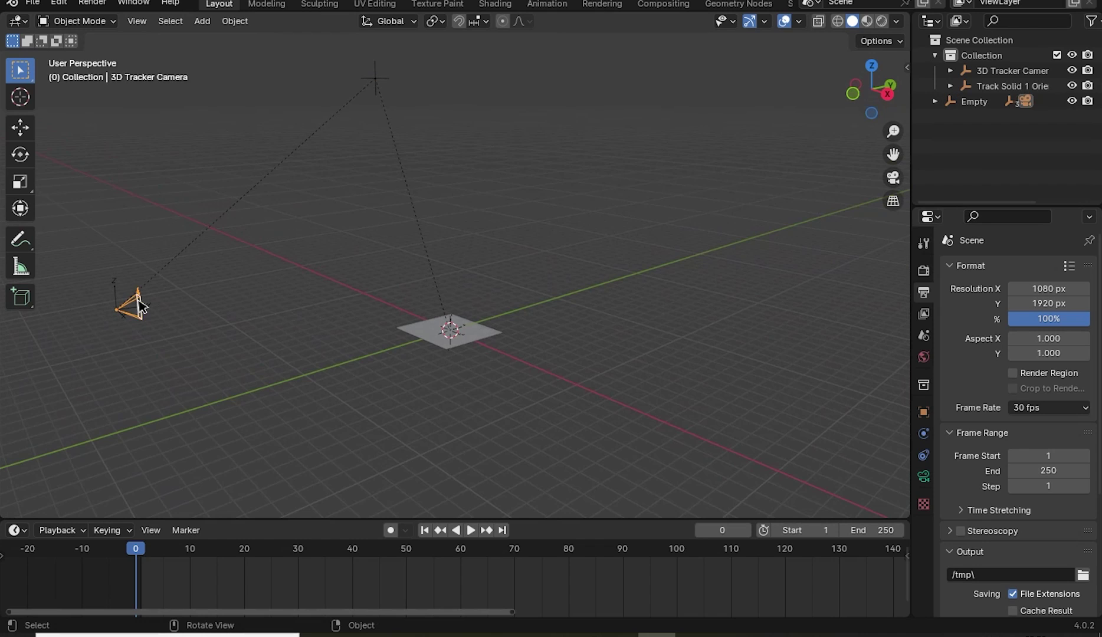
- Enable a Movie Clip background image on the tracked camera
left_click(923, 477)
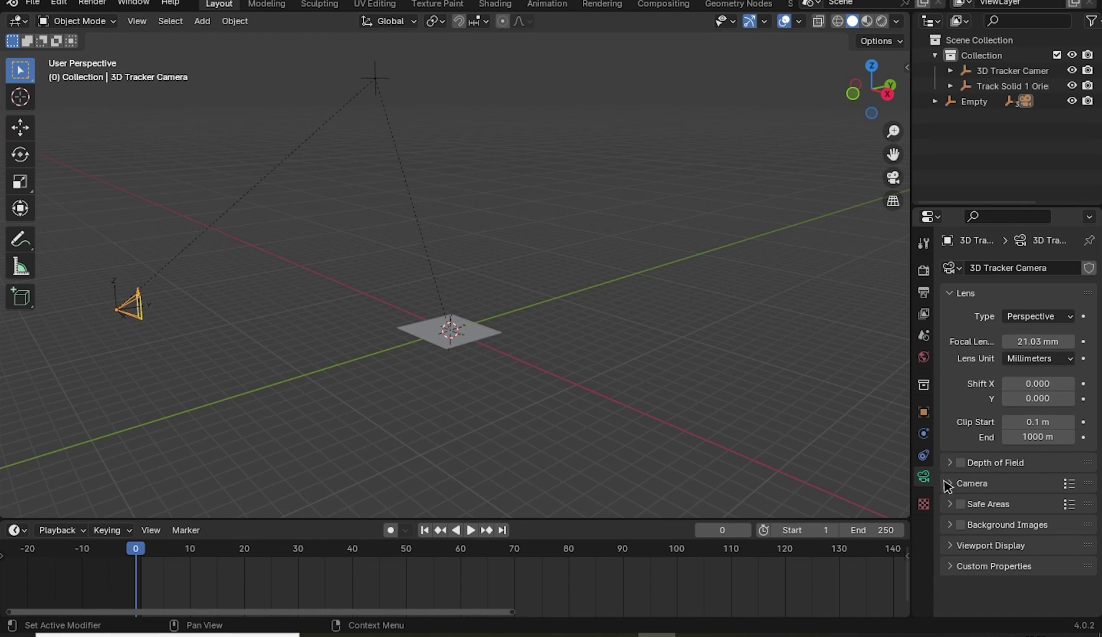
left_click(958, 527)
left_click(1018, 546)
left_click(1066, 593)
scroll(1066, 593, "down", 5)
- Load the beach-walk clip from Desktop/Turtle and play it through the camera view
left_click(1037, 518)
left_click(198, 195)
left_click(367, 236)
left_click(378, 199)
left_click(797, 514)
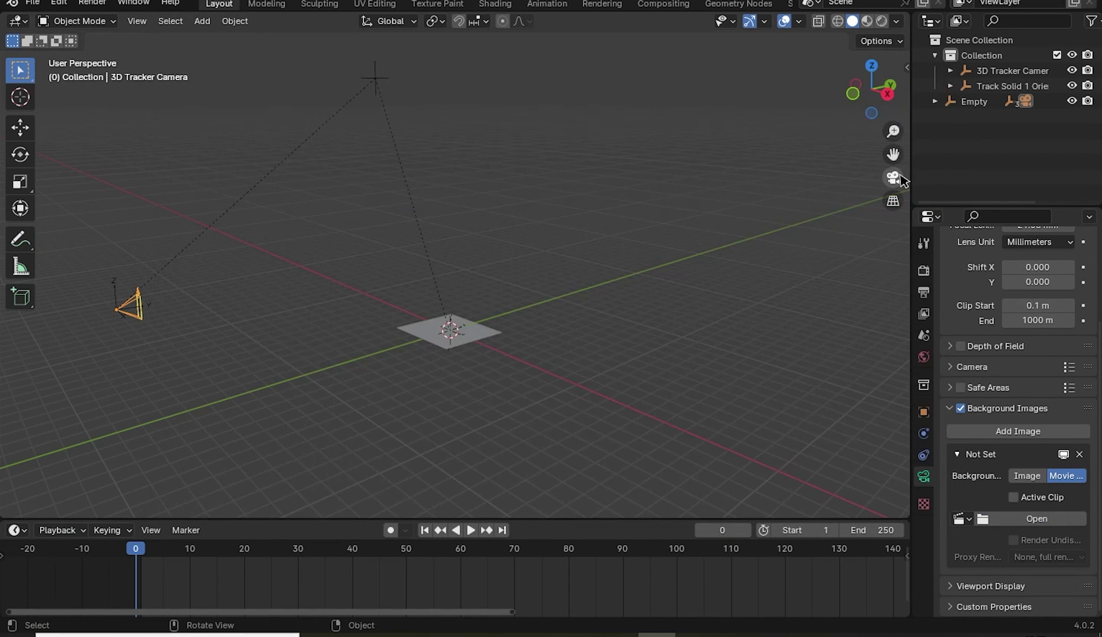
left_click(894, 178)
key("space")
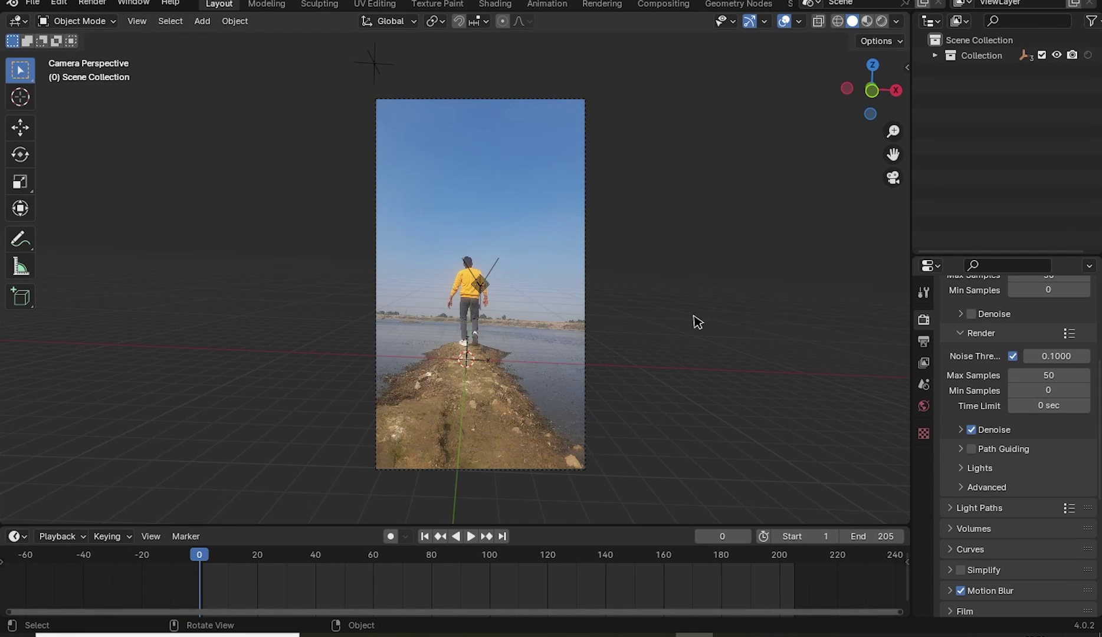
- Create a new collection named 'Turtle model'
right_click(974, 121)
left_click(968, 94)
double_click(992, 70)
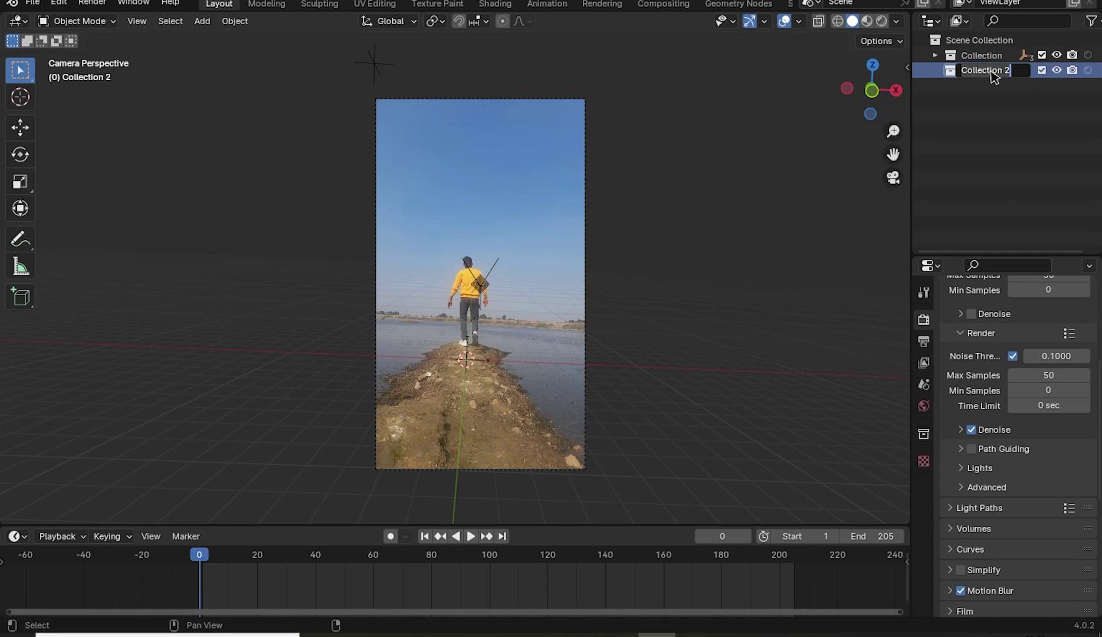
type("l")
key("Return")
- Import the loggerhead turtle FBX from the Turtle model folder
left_click(32, 3)
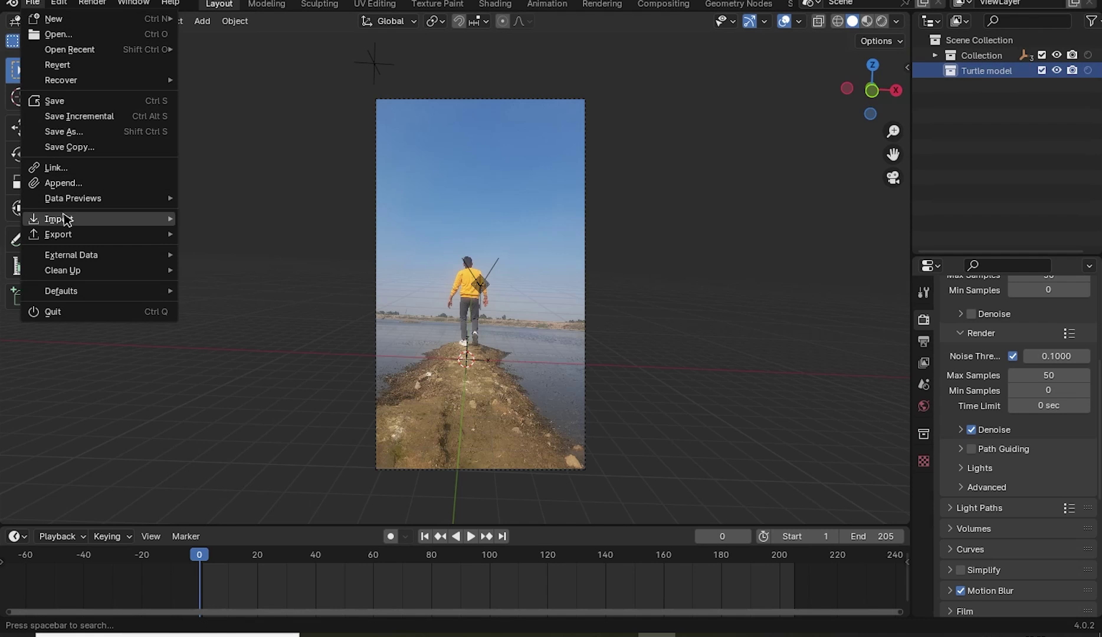
left_click(238, 354)
double_click(354, 208)
left_click(350, 164)
double_click(350, 164)
left_click(354, 163)
left_click(798, 506)
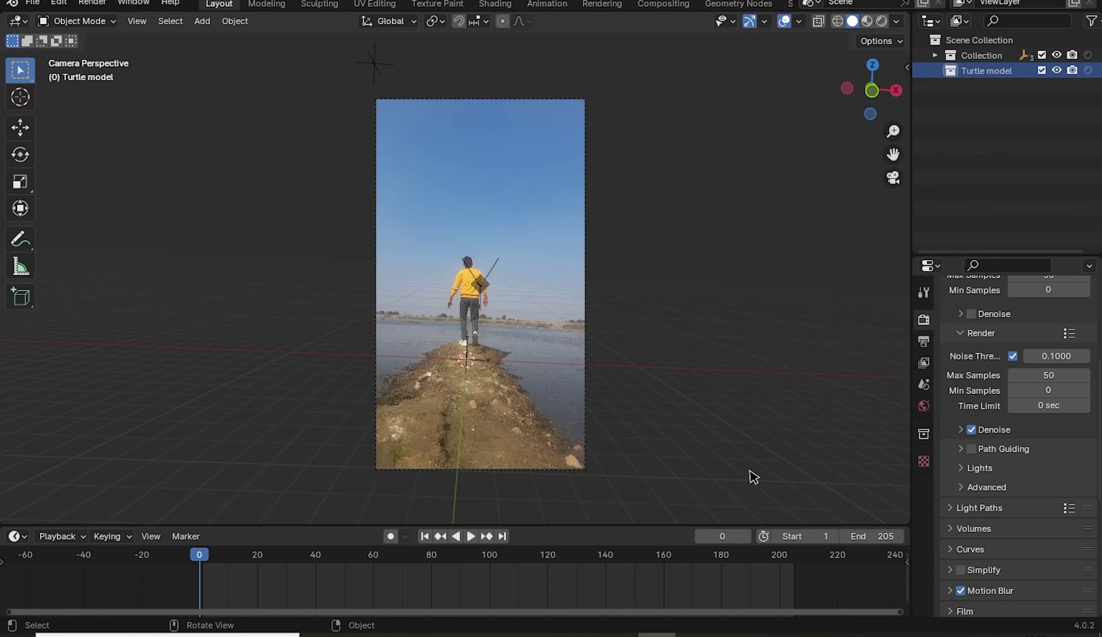
- Scale the loggerhead armature up, apply its scale, and play its animation
mouse_move(516, 353)
middle_mouse_down()
mouse_move(507, 387)
mouse_move(568, 425)
mouse_move(568, 361)
mouse_move(518, 318)
mouse_move(498, 329)
middle_mouse_up()
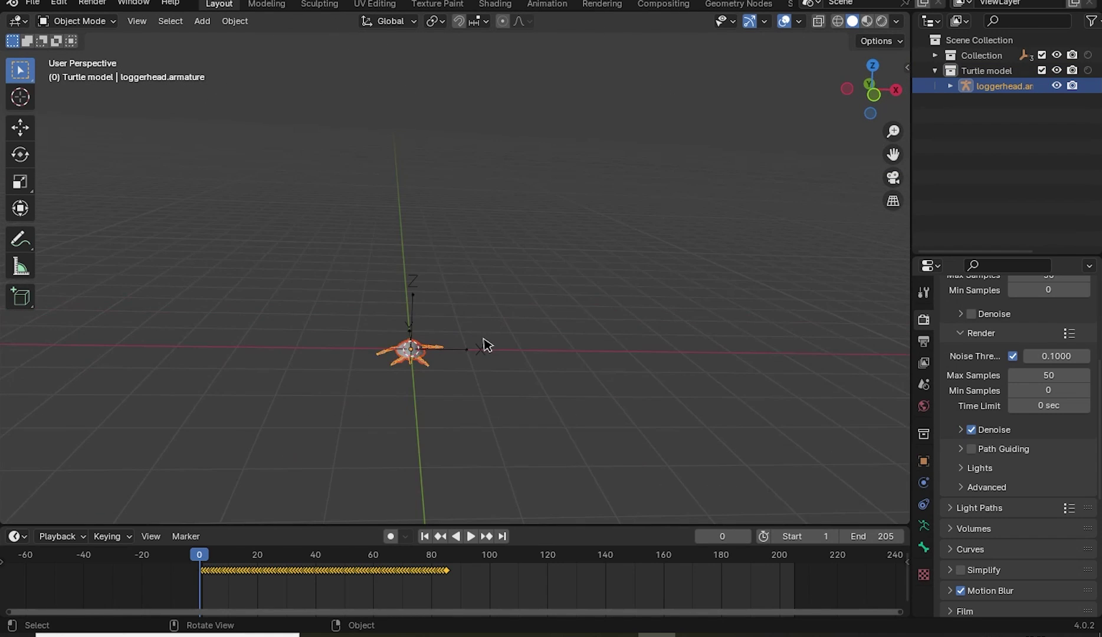
scroll(484, 346, "up", 4)
left_click(449, 469)
left_click(413, 469)
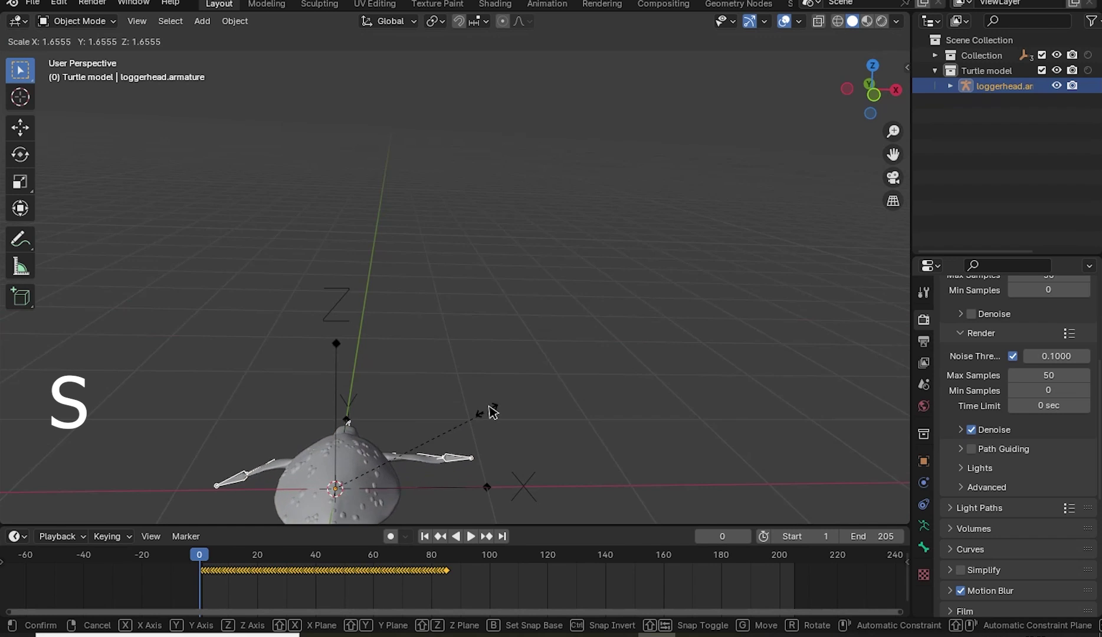
left_click(558, 352)
left_click(894, 177)
scroll(731, 295, "down", 5)
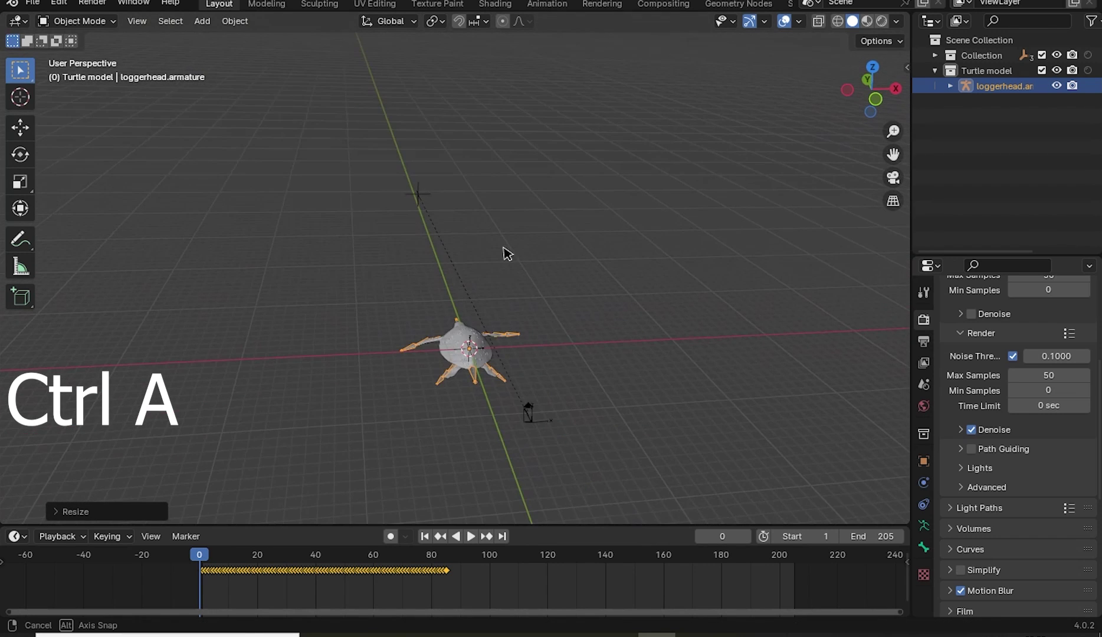
key("ctrl+a")
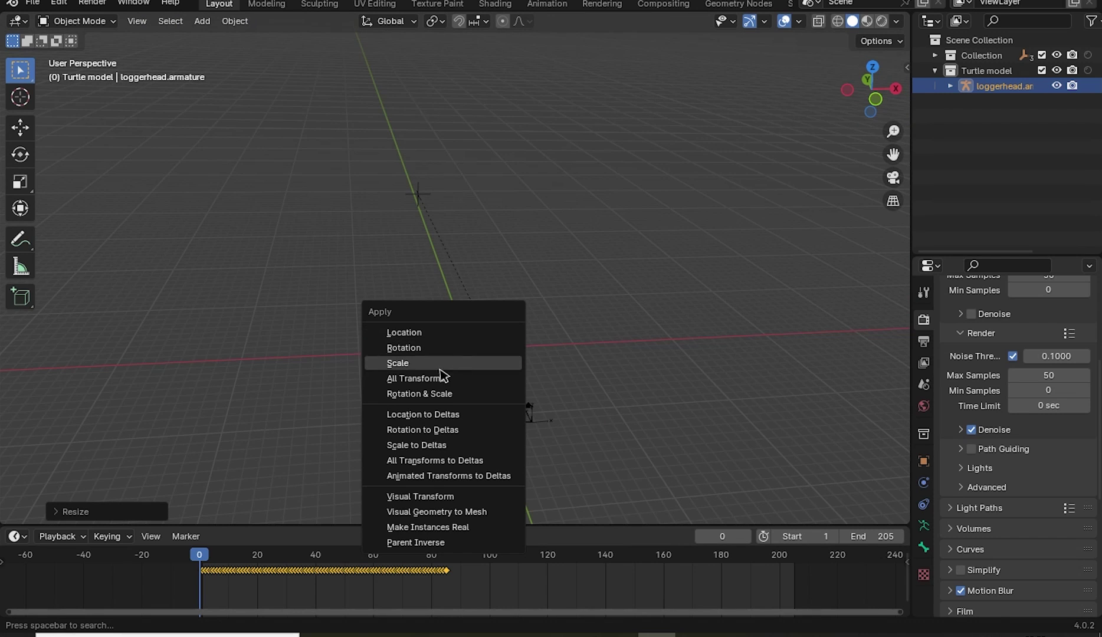
left_click(423, 378)
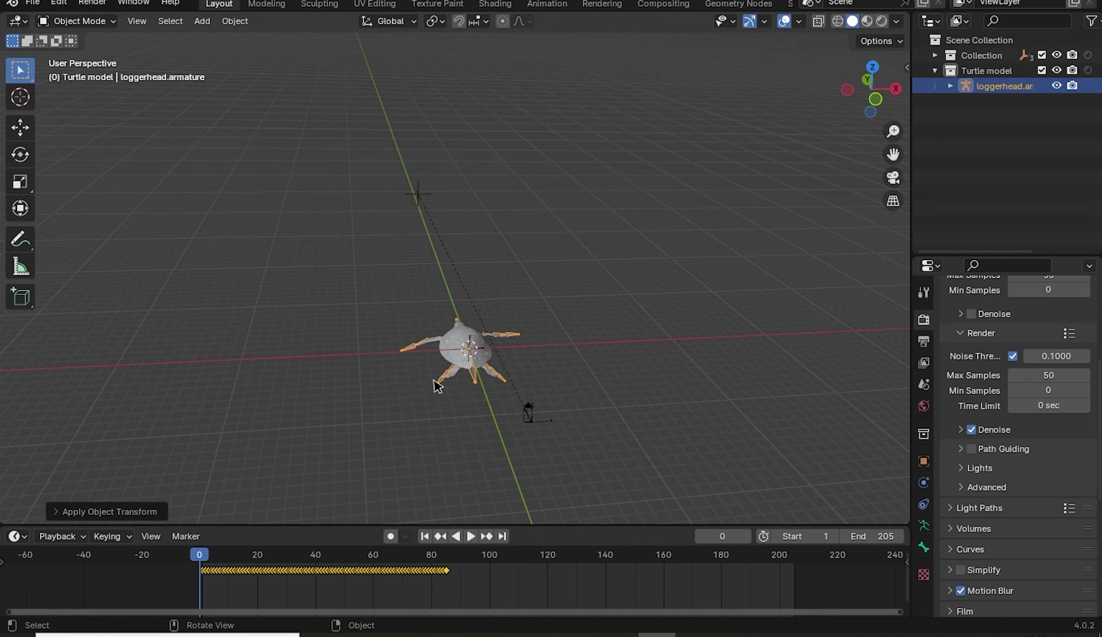
key("space")
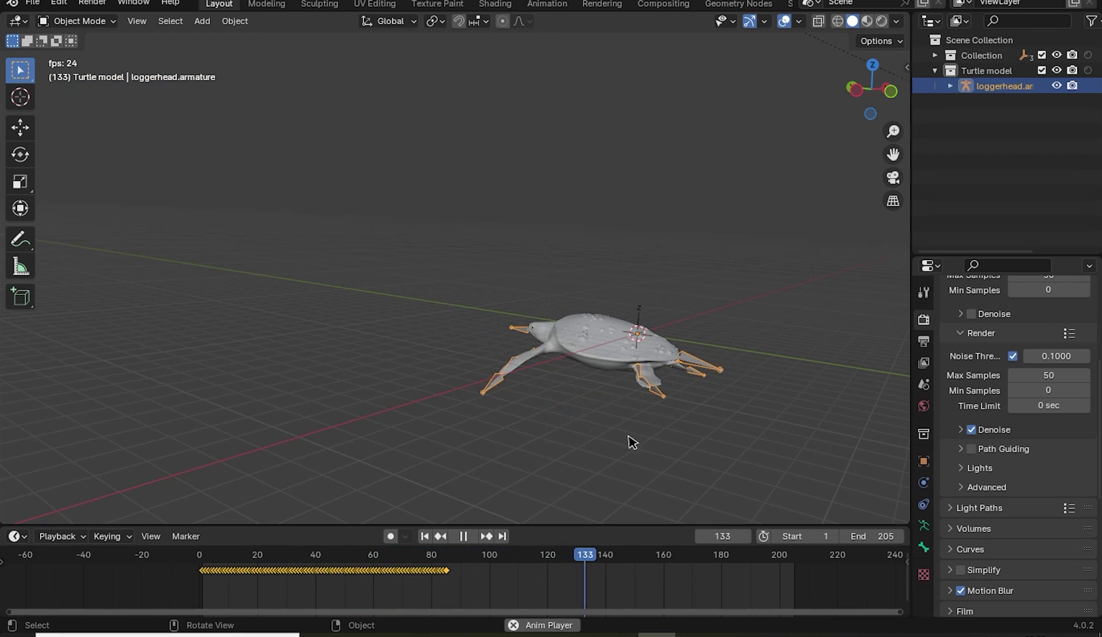
- Show the turtle's keys in a Dope Sheet and make the swim loop cyclic
key("space")
left_click(17, 536)
left_click(225, 388)
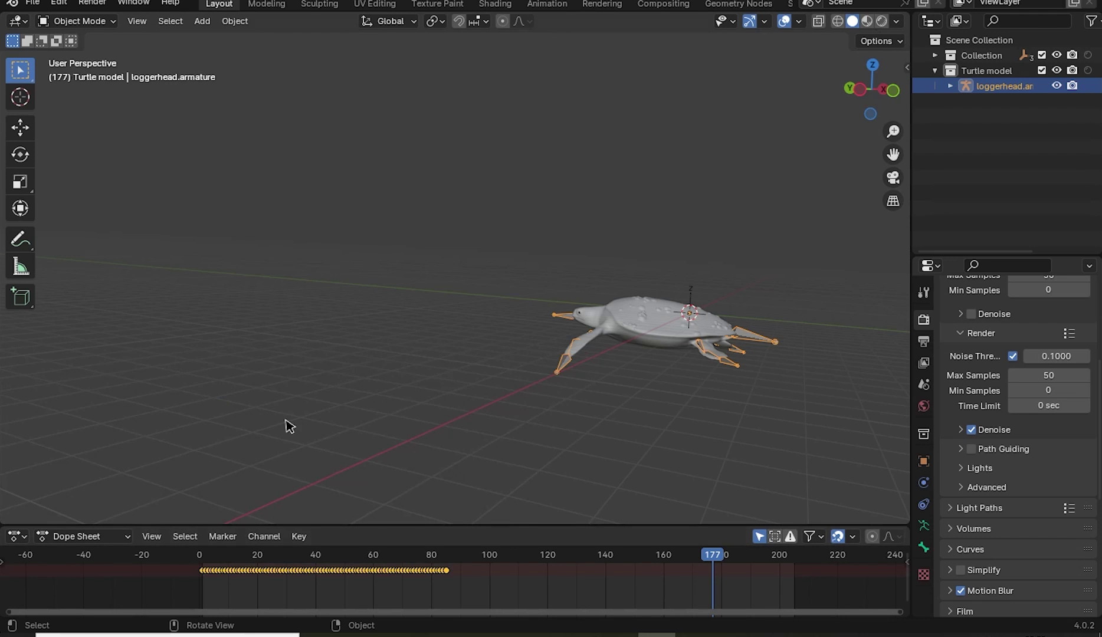
left_click_drag(183, 581, 491, 556)
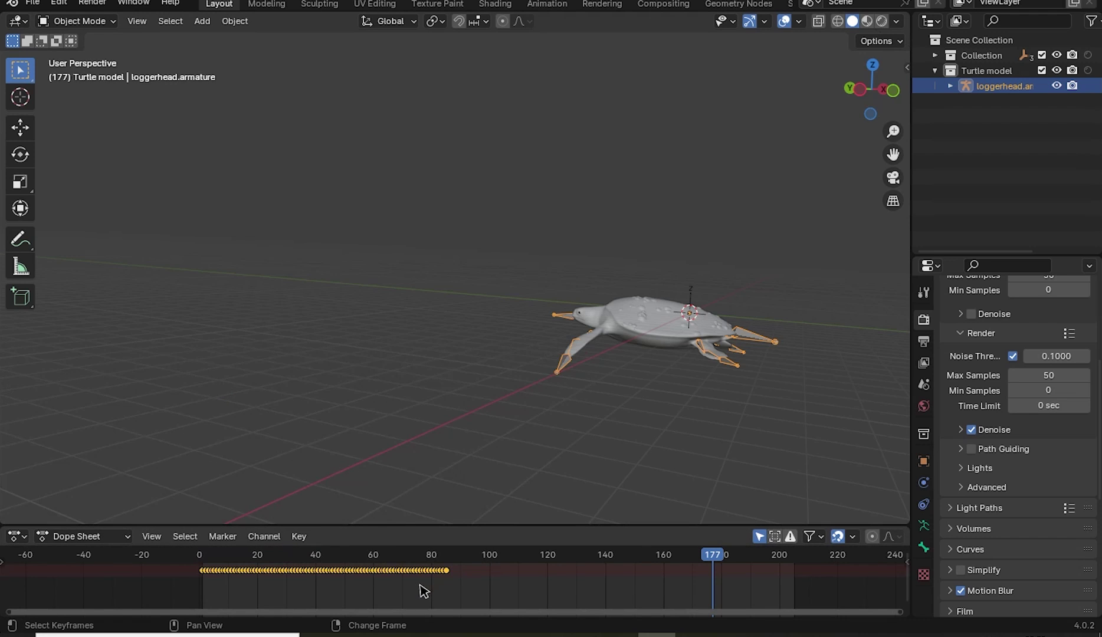
key("shift+e")
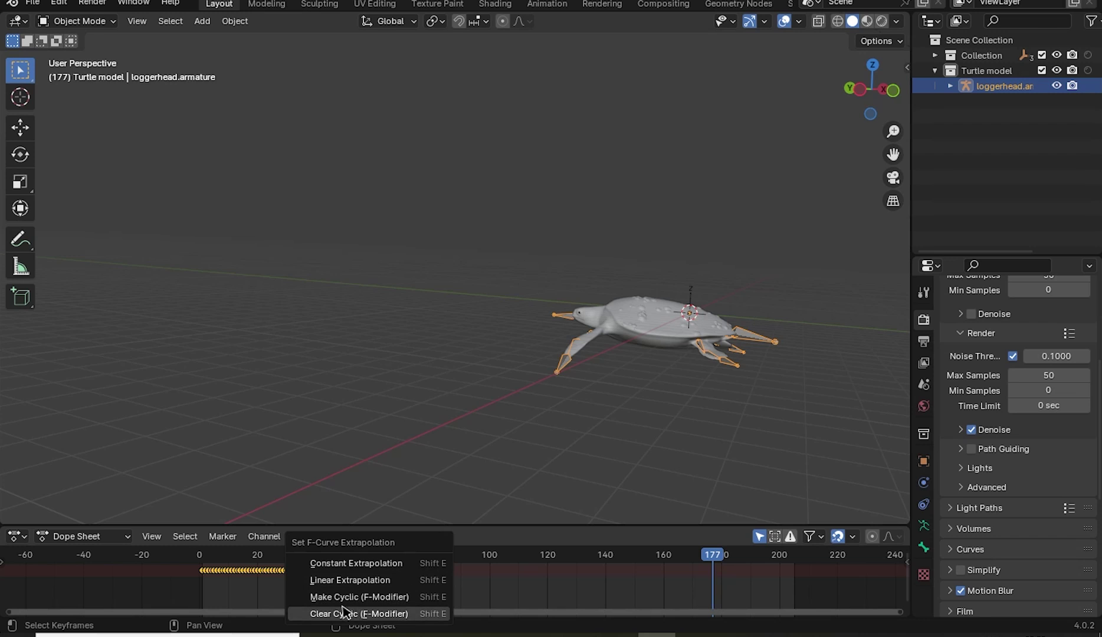
left_click(373, 599)
- Play the looping swim from frame 0 and step through frames to check poses
left_click_drag(372, 558, 213, 558)
key("space")
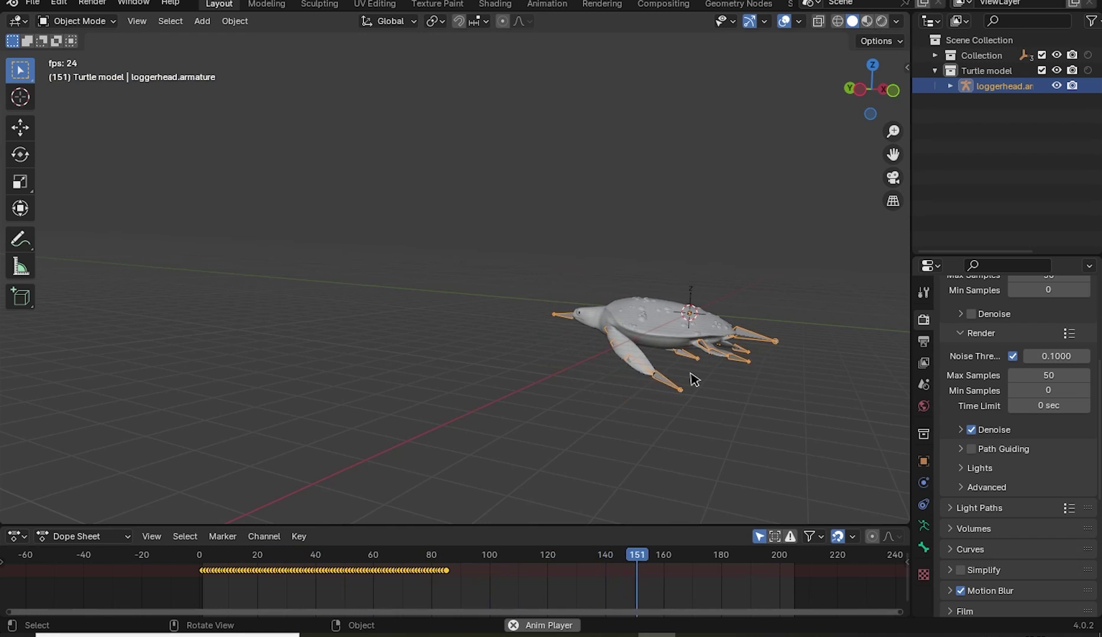
key("space")
mouse_move(689, 374)
middle_mouse_down()
mouse_move(536, 389)
mouse_move(492, 413)
mouse_move(647, 394)
mouse_move(602, 374)
middle_mouse_up()
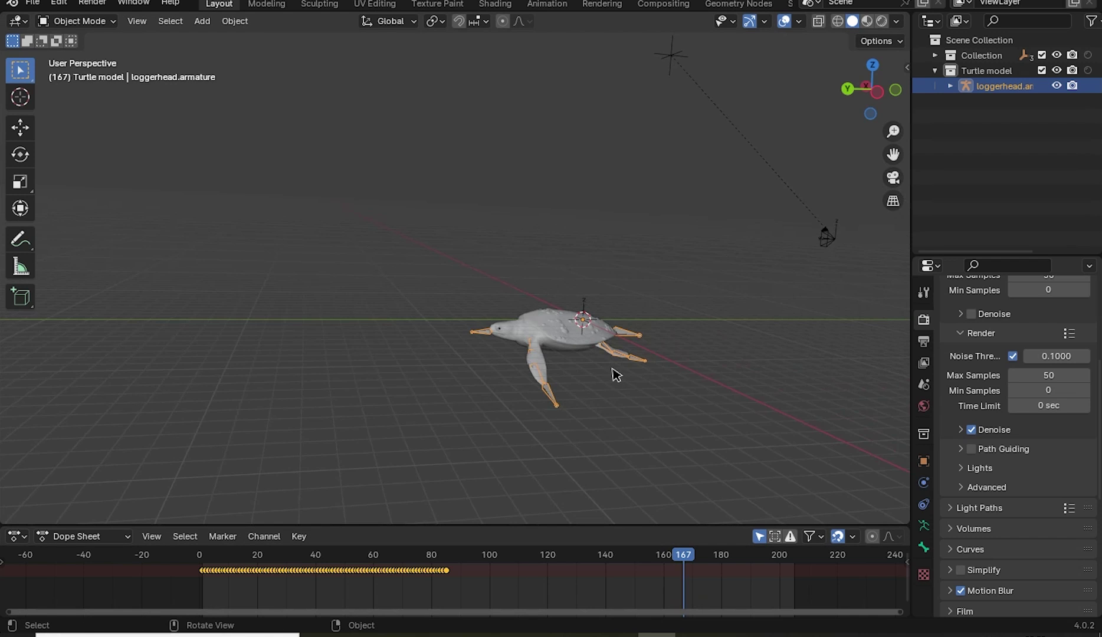
mouse_move(488, 568)
left_mouse_down()
mouse_move(319, 567)
mouse_move(605, 574)
mouse_move(475, 570)
left_mouse_up()
- Stretch the turtle's keyframes about twice as long and slide them to start at frame 0
left_click_drag(192, 596, 476, 561)
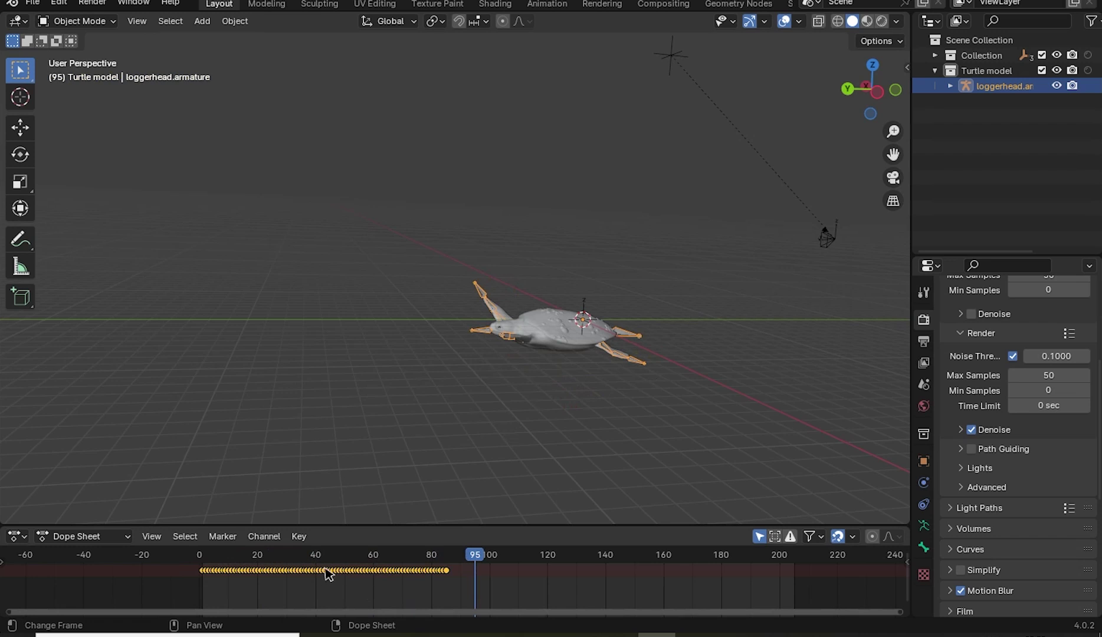
key("s")
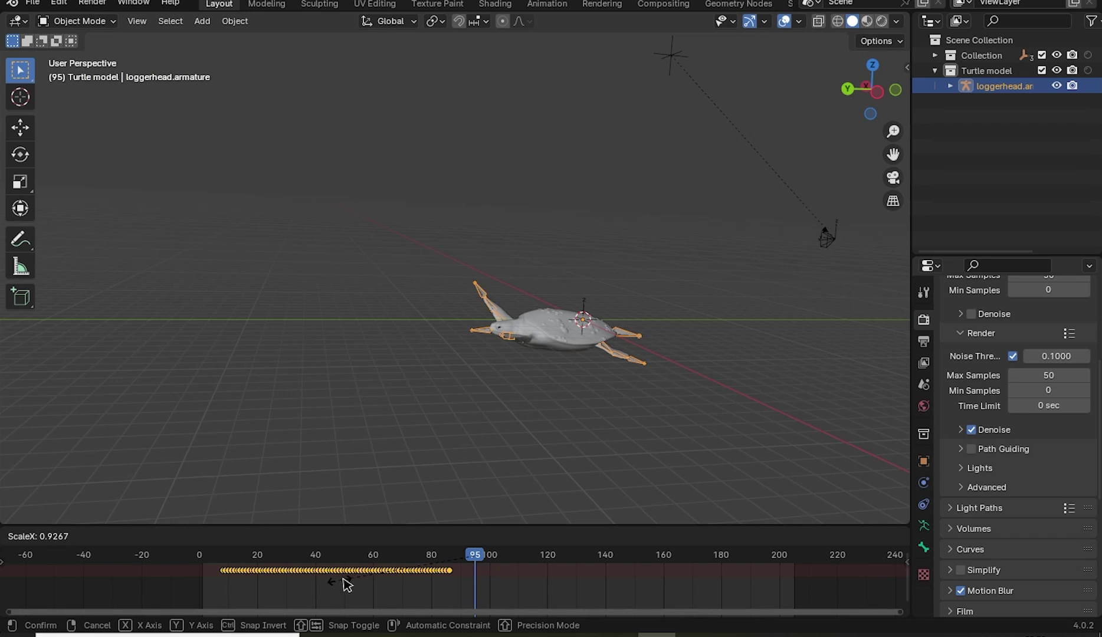
left_click(185, 596)
key("g")
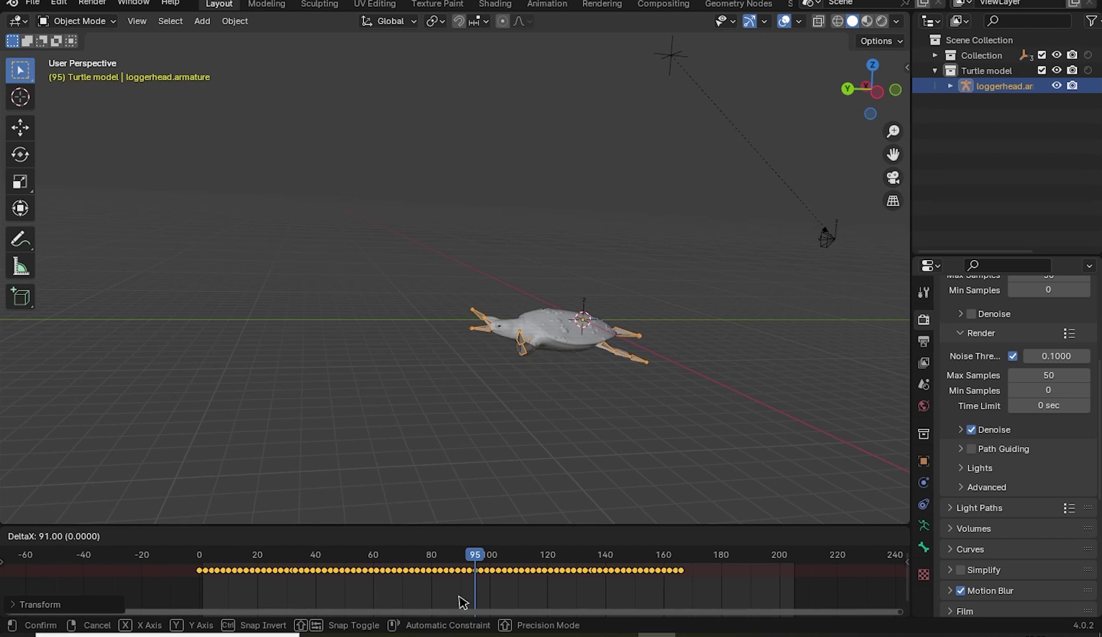
left_click(457, 598)
key("space")
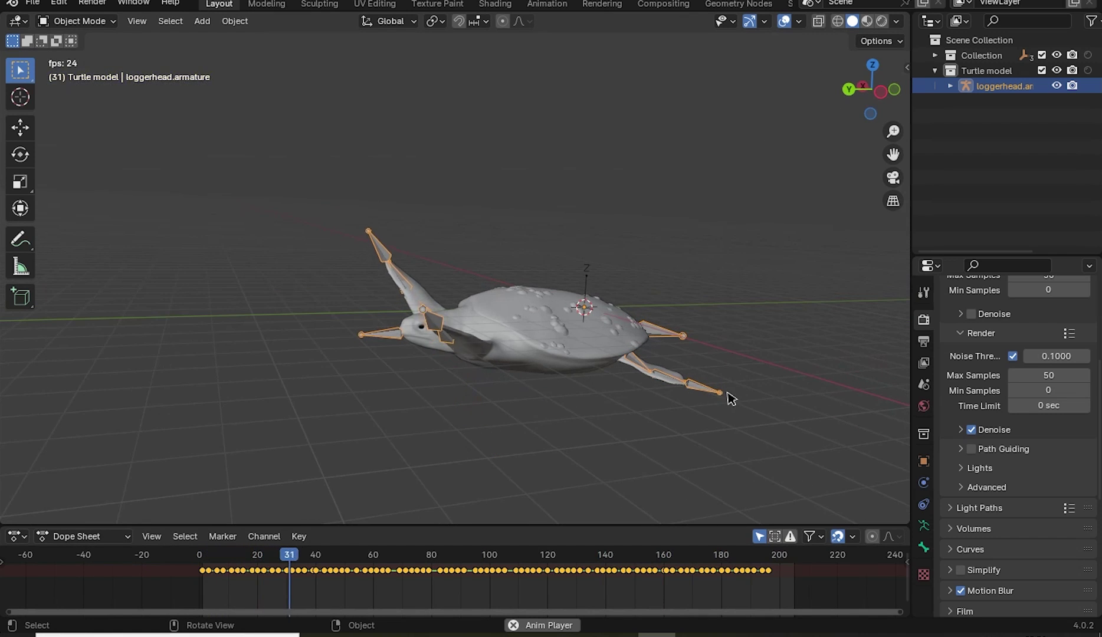
key("space")
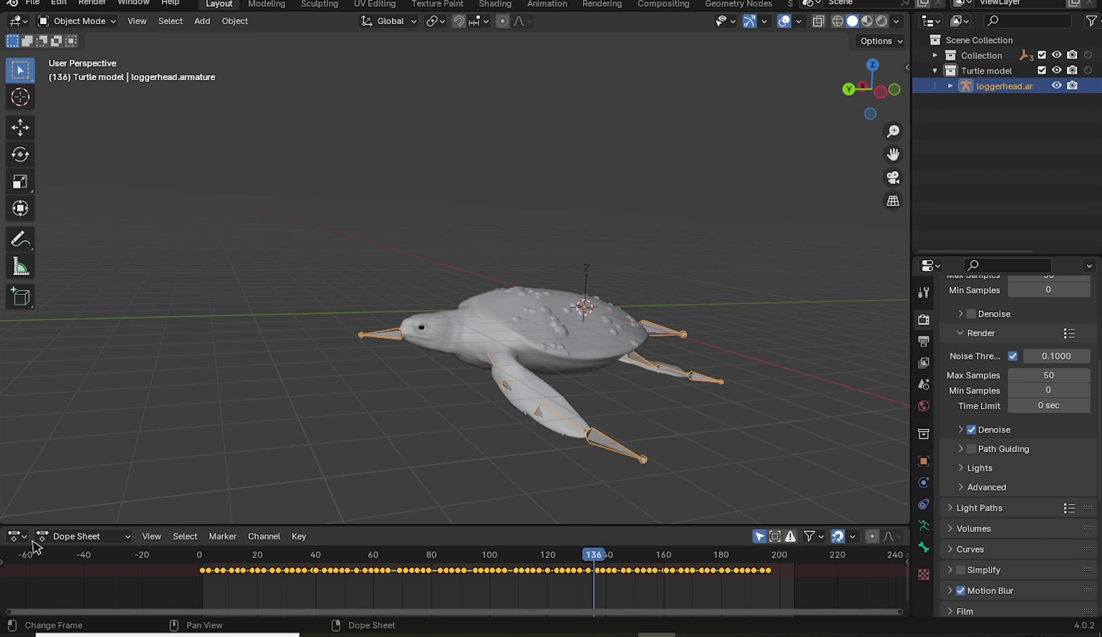
- Restore the Timeline, select the turtle body mesh, and open the Shading workspace
left_click(17, 536)
left_click(218, 402)
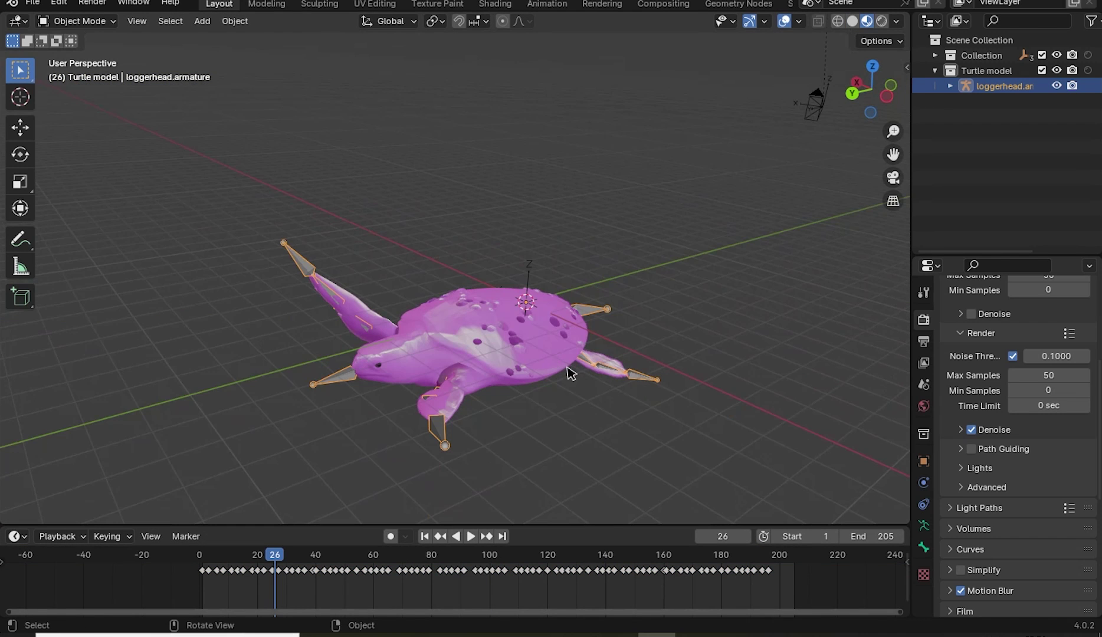
left_click(508, 370)
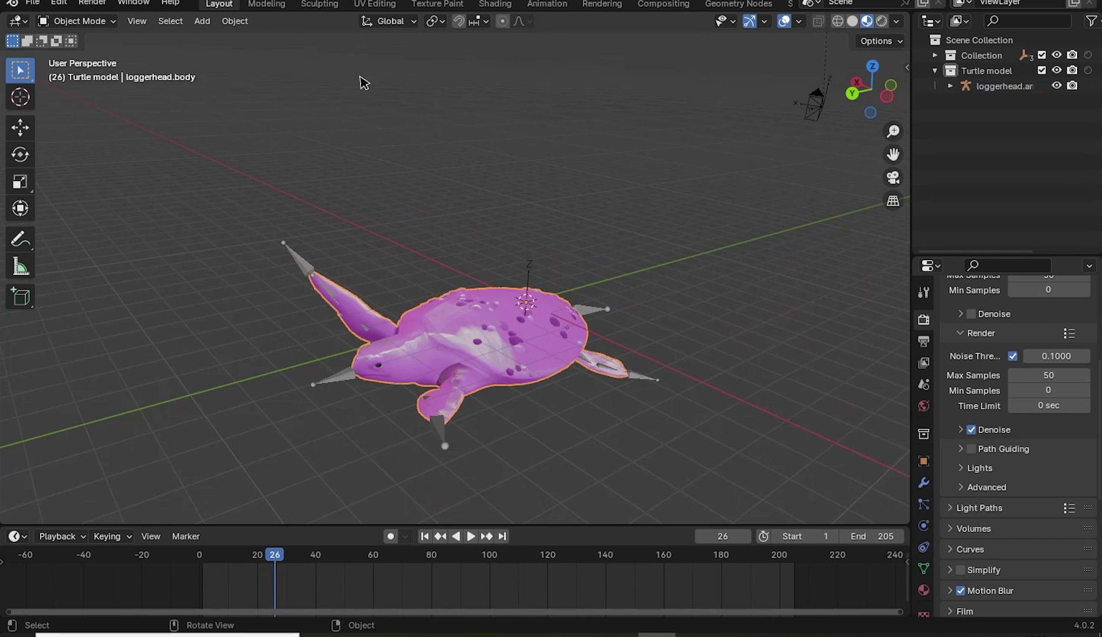
left_click(491, 6)
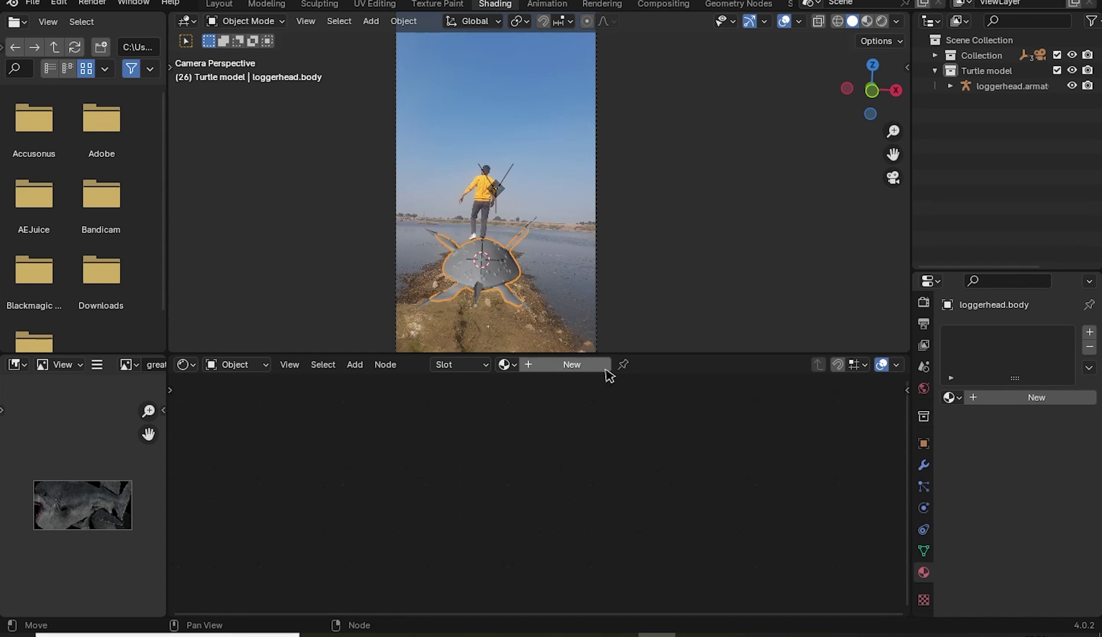
- Give the turtle body a new material wired to its base color, roughness and normal textures
left_click(563, 366)
scroll(595, 506, "up", 2)
scroll(615, 530, "up", 1)
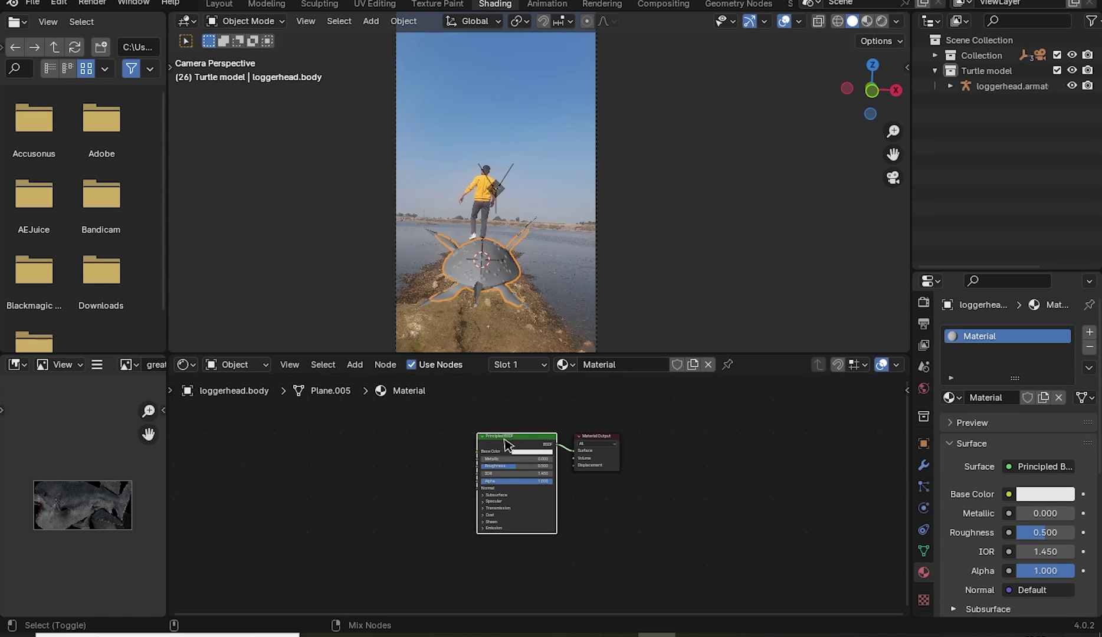
key("ctrl+shift+t")
key("a")
left_click(790, 504)
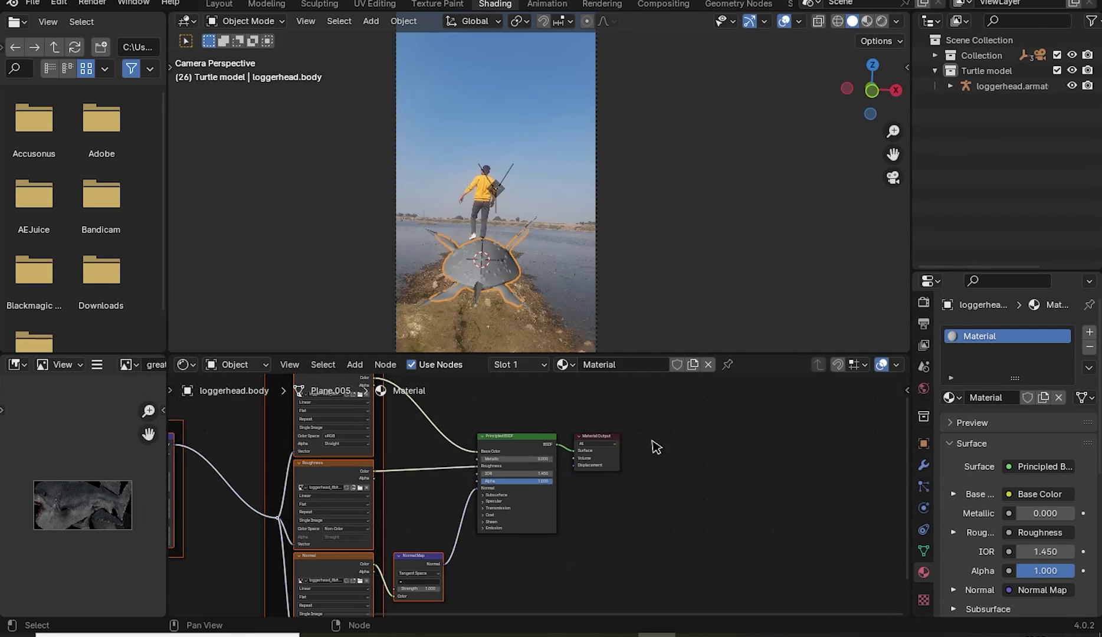
- Switch the viewport to Material Preview to see the textured shell
left_click(866, 21)
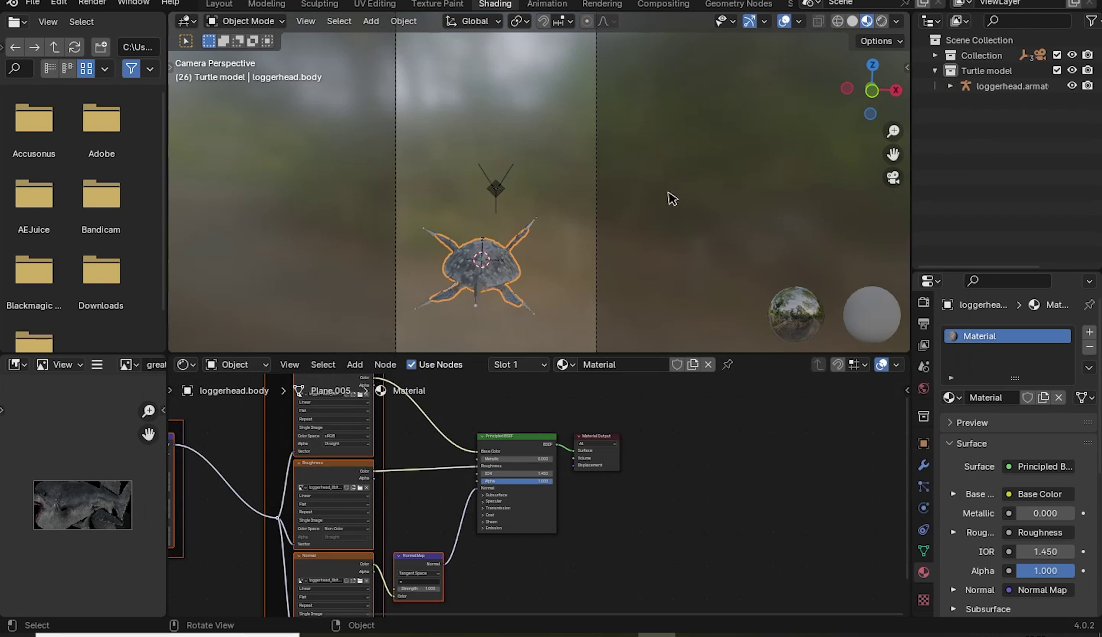
scroll(648, 206, "up", 4)
scroll(635, 284, "up", 2)
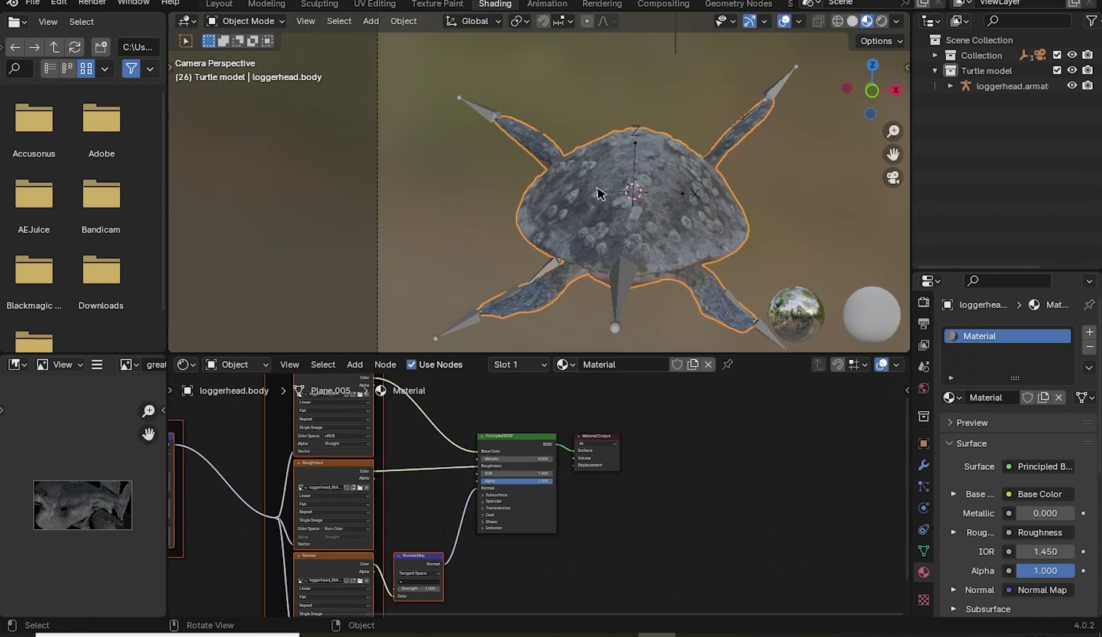
- Return to the Layout workspace and hide the turtle model and other collection
left_click(216, 6)
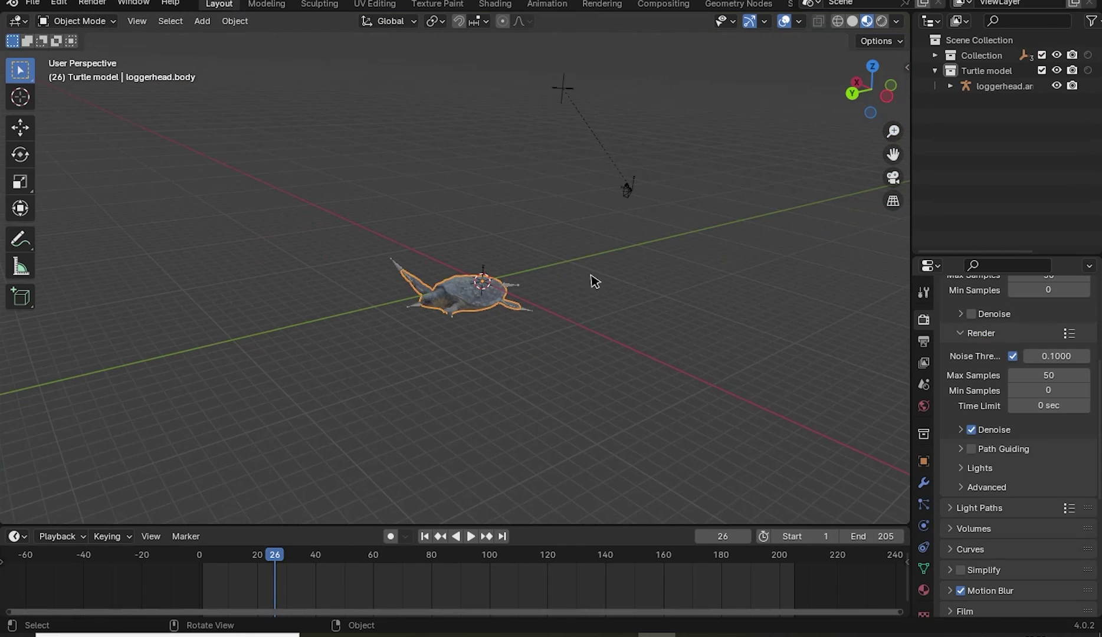
mouse_move(547, 463)
middle_mouse_down()
mouse_move(533, 492)
mouse_move(482, 509)
mouse_move(389, 504)
mouse_move(542, 504)
middle_mouse_up()
left_click(1057, 70)
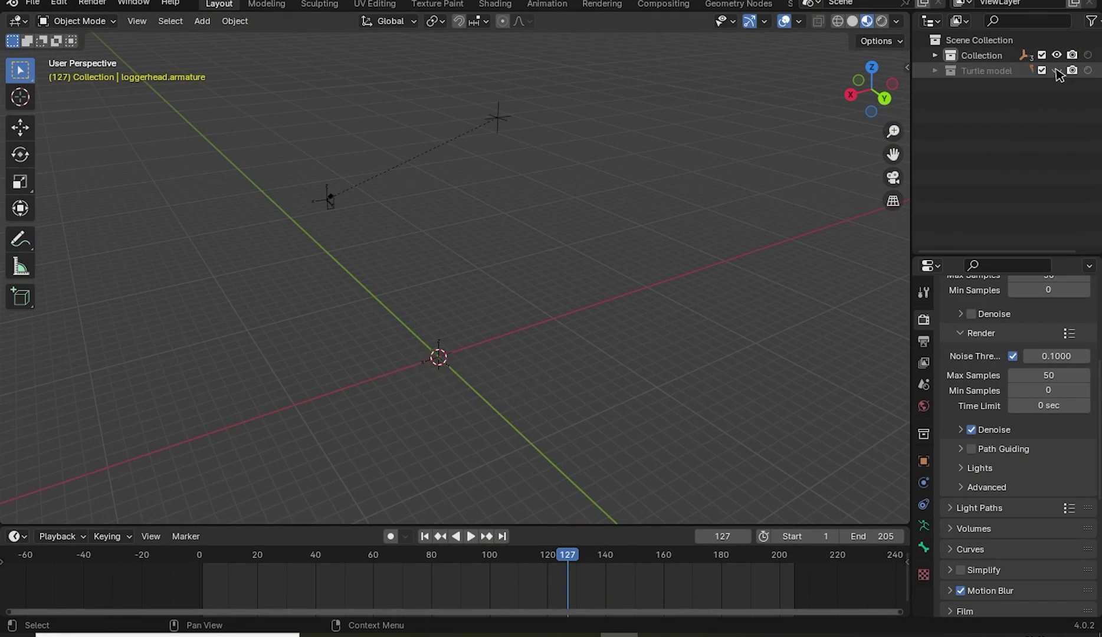
left_click(1057, 55)
mouse_move(748, 242)
middle_mouse_down()
mouse_move(524, 291)
mouse_move(509, 328)
middle_mouse_up()
- Add a Bezier curve and delete all of its control points in Edit Mode
key("shift+a")
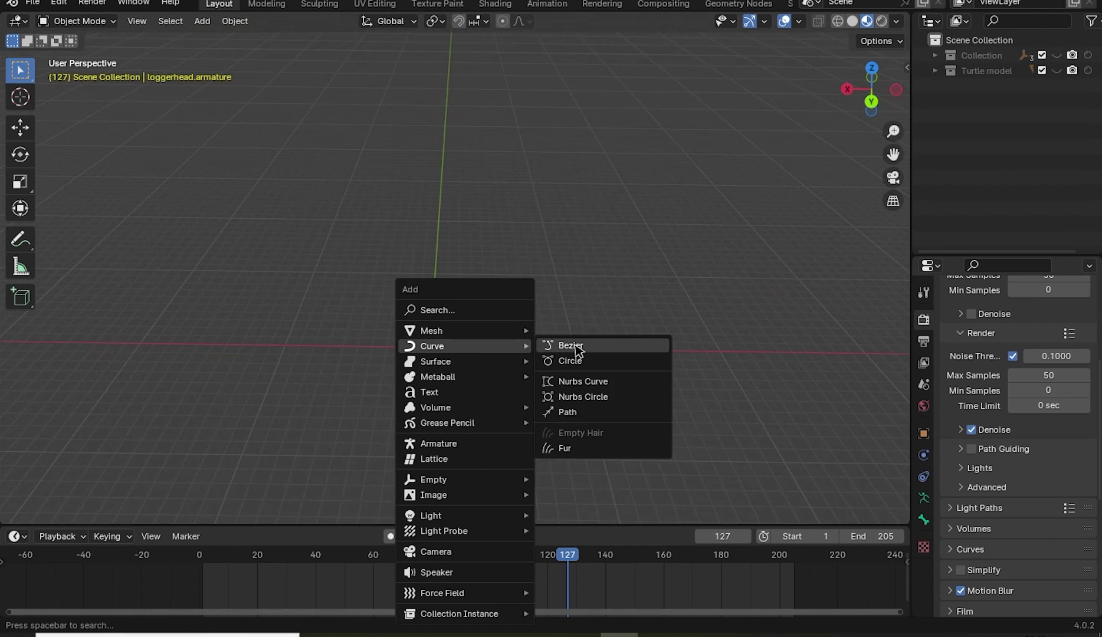
mouse_move(433, 346)
left_click(575, 346)
mouse_move(534, 340)
middle_mouse_down()
mouse_move(488, 366)
mouse_move(527, 346)
middle_mouse_up()
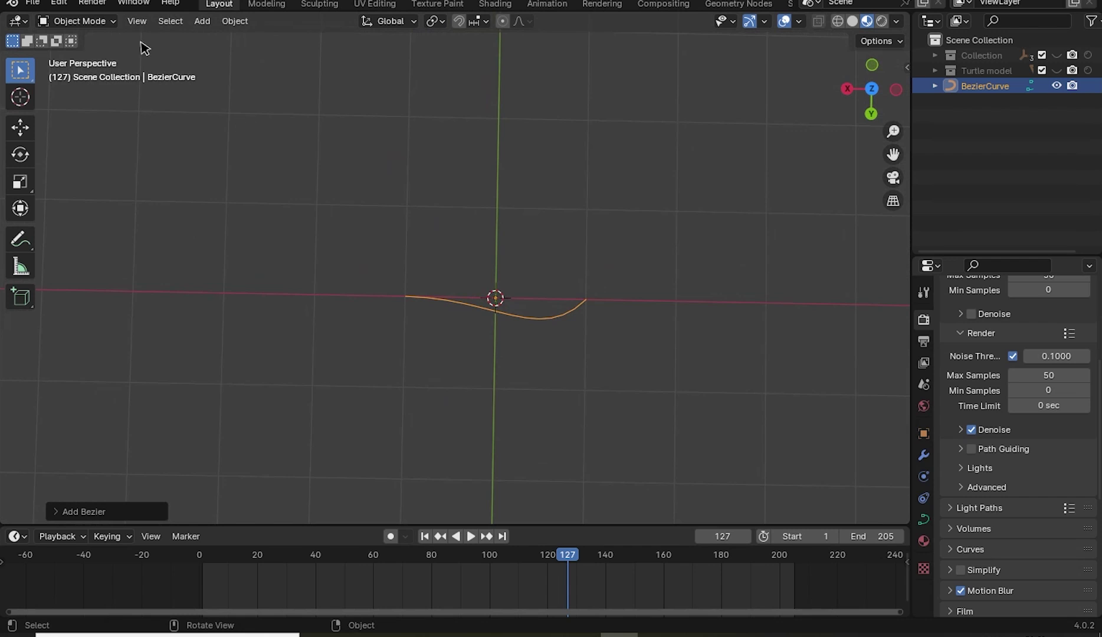
left_click(79, 23)
left_click(80, 55)
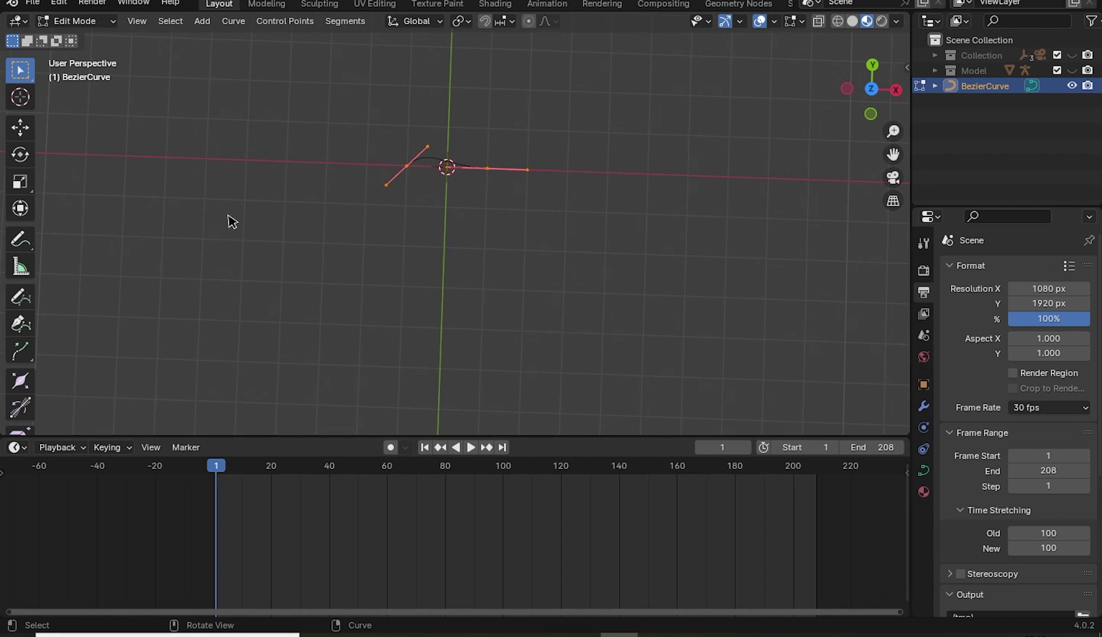
key("x")
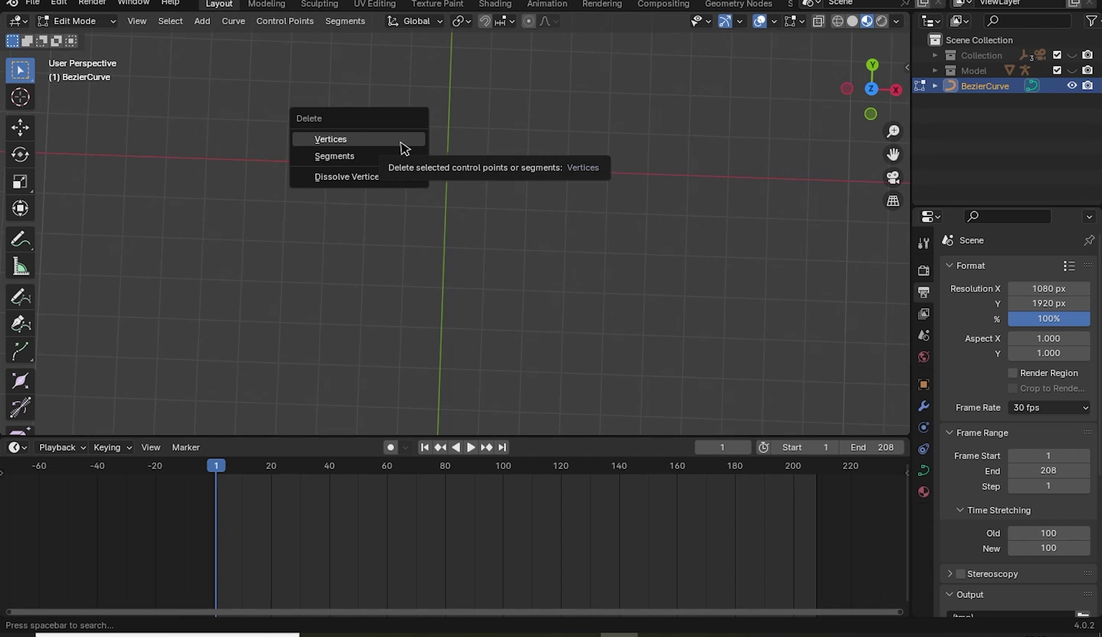
left_click(403, 148)
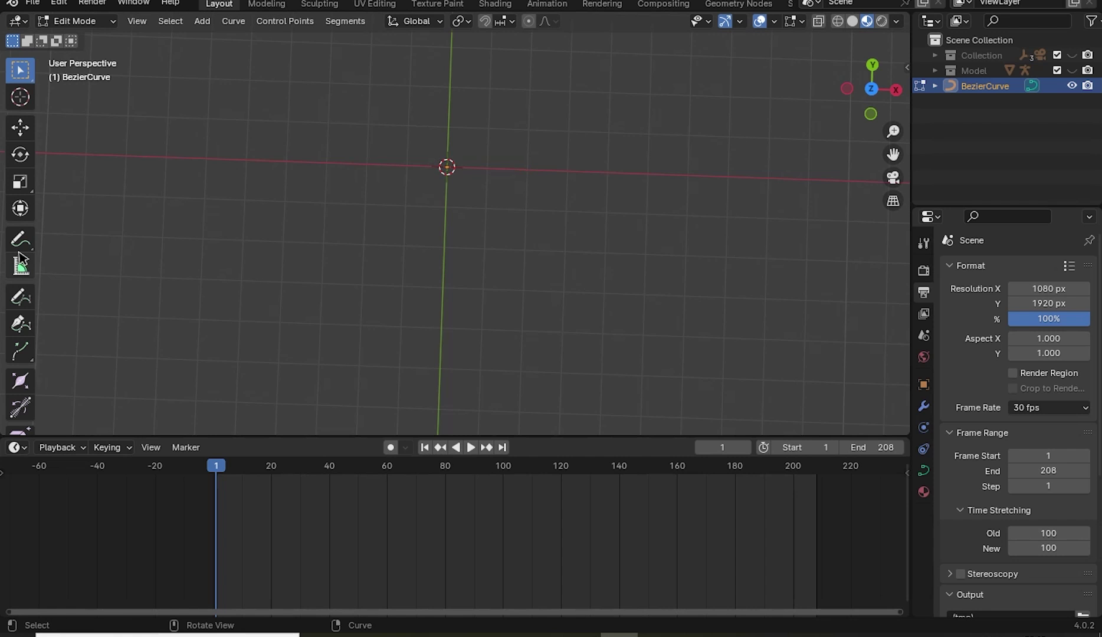
- Draw a new freehand path in front of the camera and reposition one of its points
left_click(19, 287)
scroll(464, 220, "down", 3)
left_click(1072, 55)
left_click_drag(439, 289, 439, 293)
key("KP_0")
key("KP_0")
key("KP_0")
key("g")
left_click(428, 302)
key("KP_0")
mouse_move(537, 295)
middle_mouse_down()
mouse_move(488, 354)
mouse_move(475, 351)
middle_mouse_up()
key("KP_0")
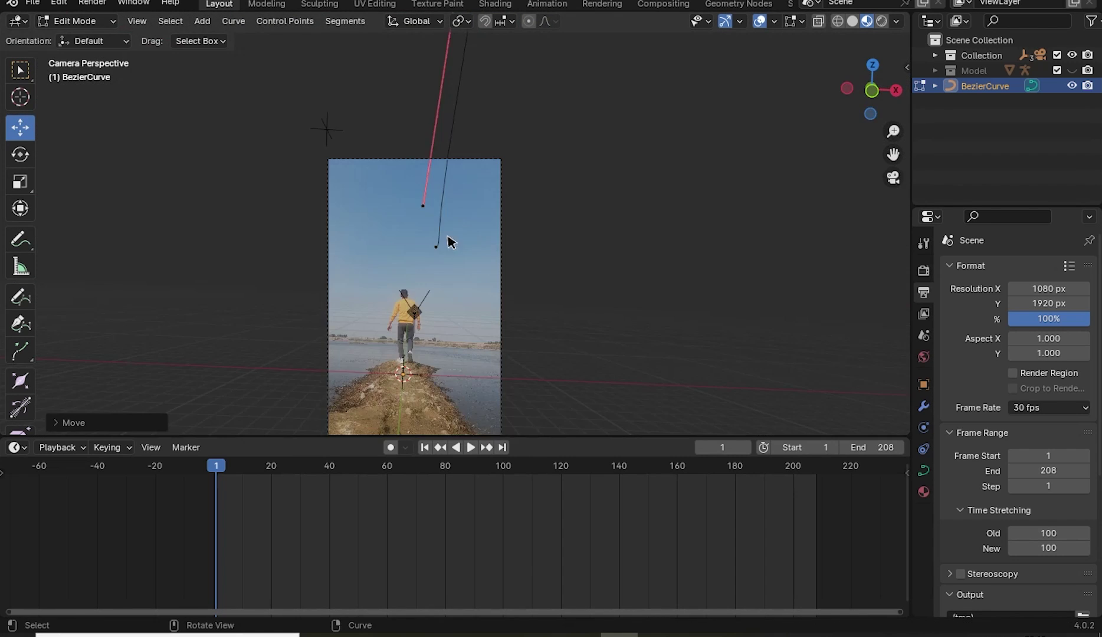
key("KP_0")
- Adjust another path point, leave Edit Mode, and unhide the Model collection with the turtle
middle_click_drag(468, 226, 516, 203)
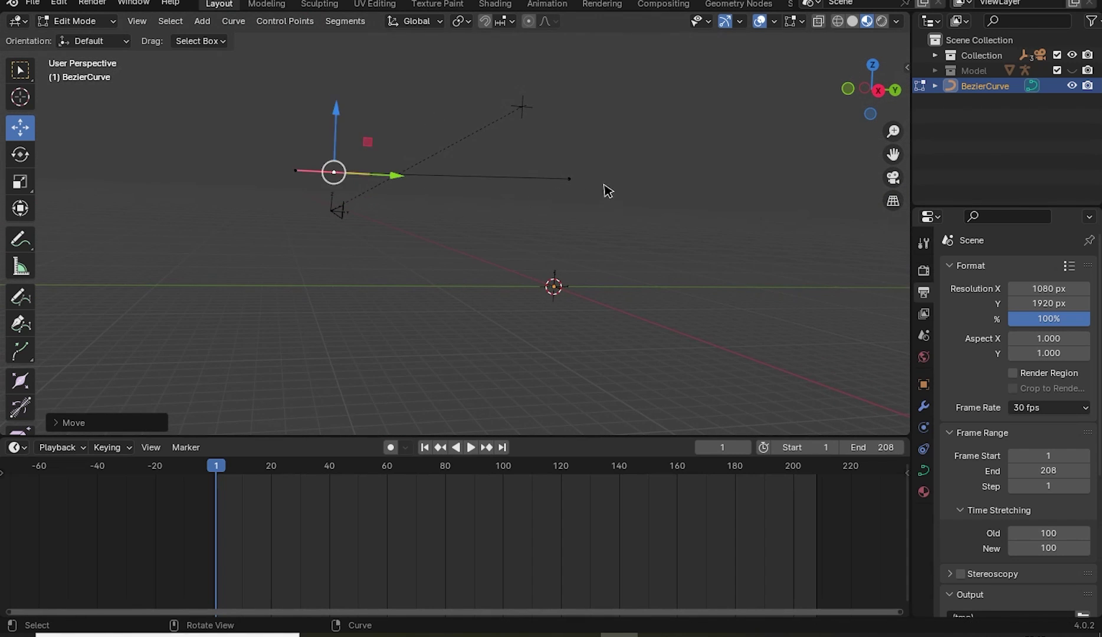
key("g")
left_click(584, 212)
key("Tab")
middle_click_drag(583, 211, 649, 177)
left_click(933, 71)
left_click(1072, 70)
key("Tab")
key("Tab")
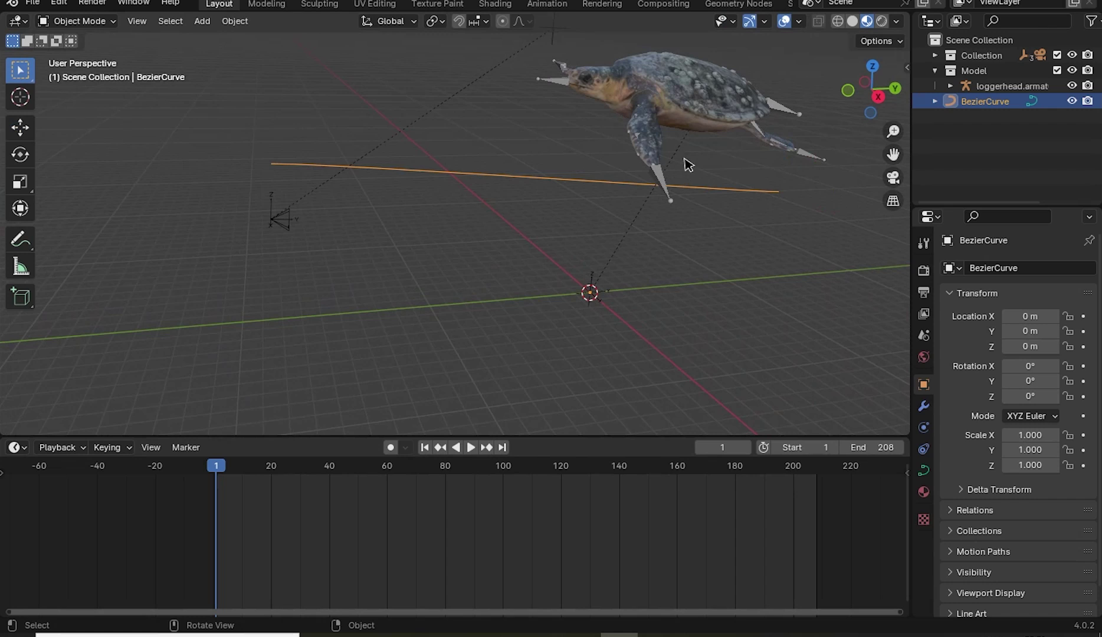
left_click(669, 187)
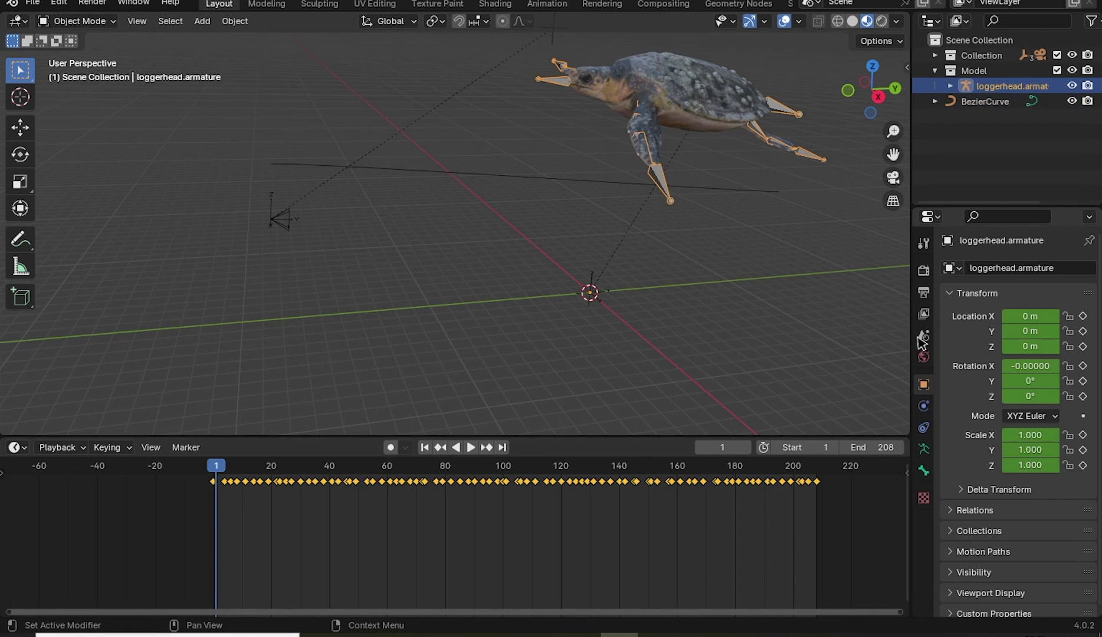
- Add a Follow Path constraint targeting BezierCurve with Animate Path enabled, and play it
left_click(924, 427)
left_click(1027, 269)
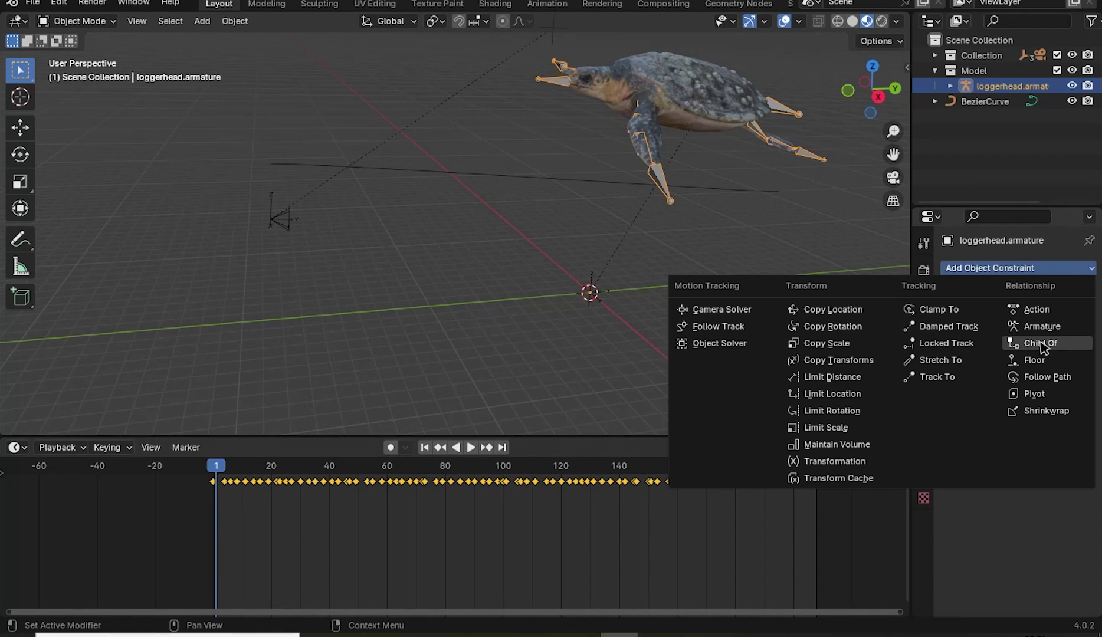
left_click(1034, 378)
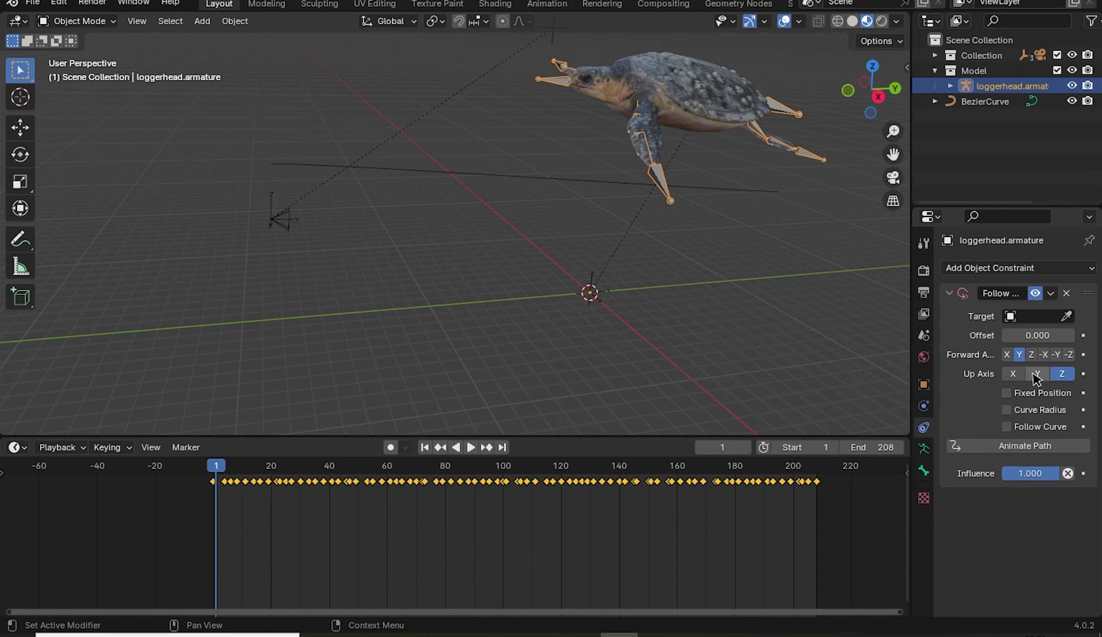
left_click(481, 175)
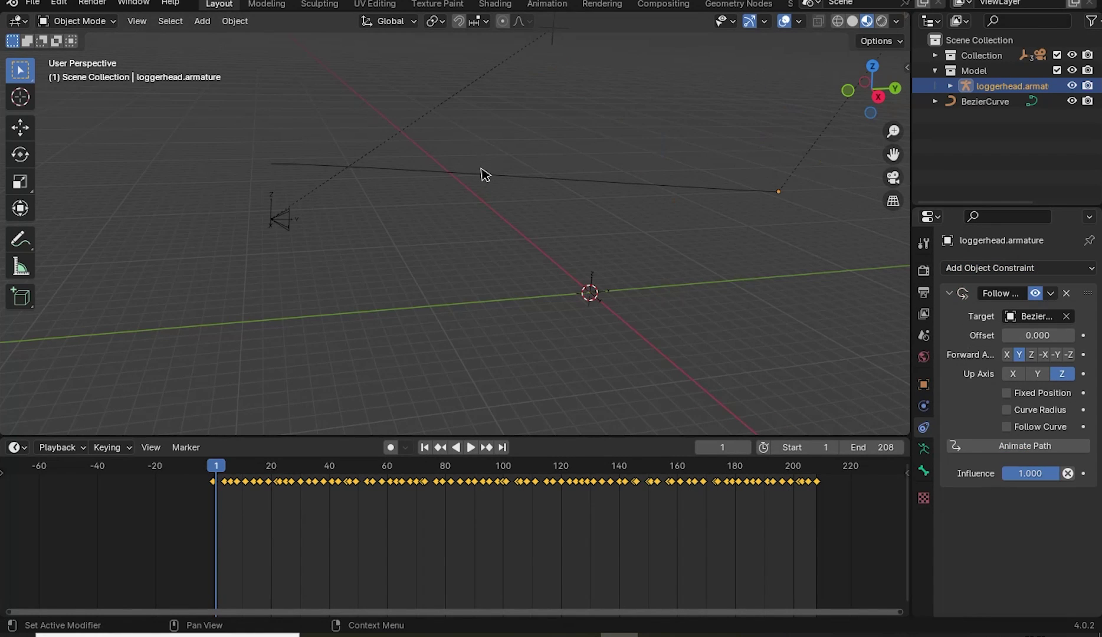
left_click(1029, 447)
key("space")
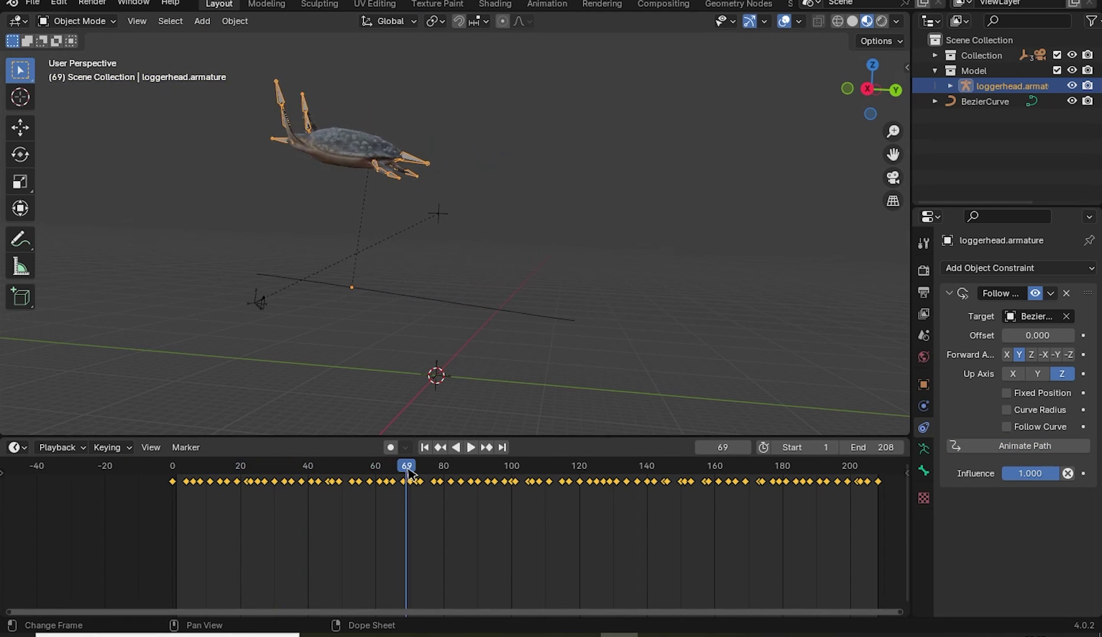
- Review the turtle's path travel through the camera from frame 0, then select BezierCurve
key("KP_0")
left_click(279, 470)
left_click_drag(278, 471, 134, 470)
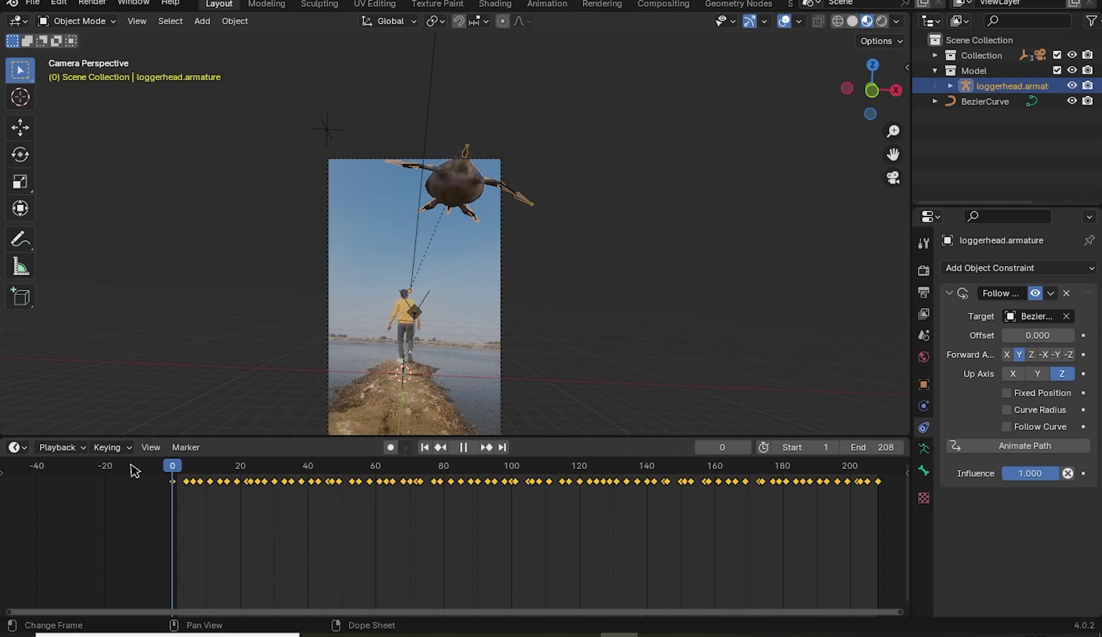
left_click(476, 441)
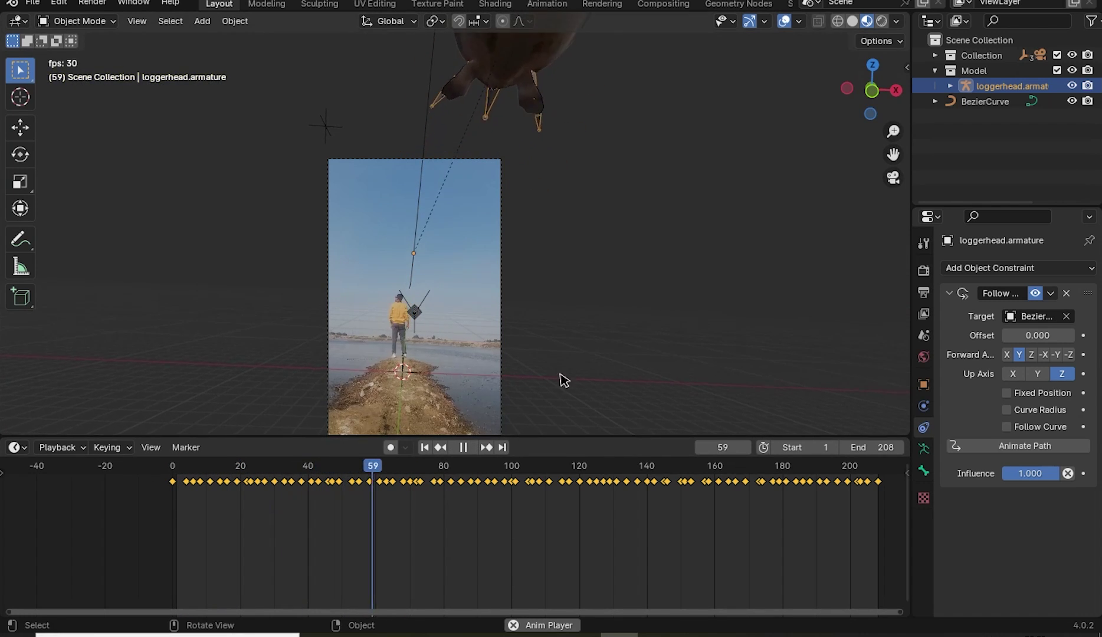
left_click_drag(335, 465, 68, 460)
key("space")
key("KP_0")
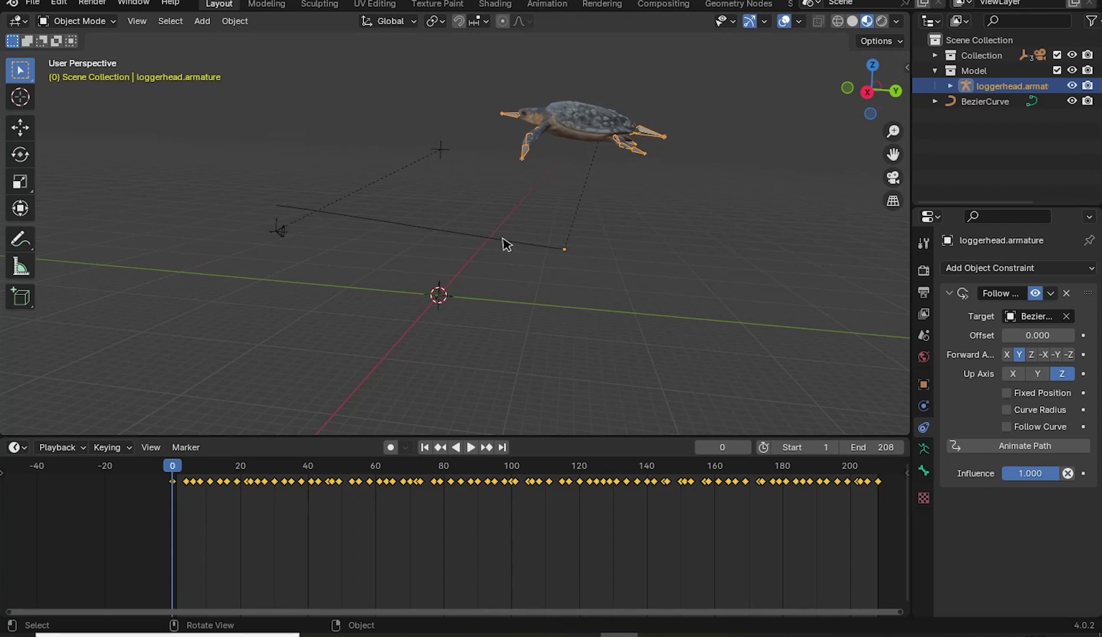
left_click(503, 239)
left_click(923, 471)
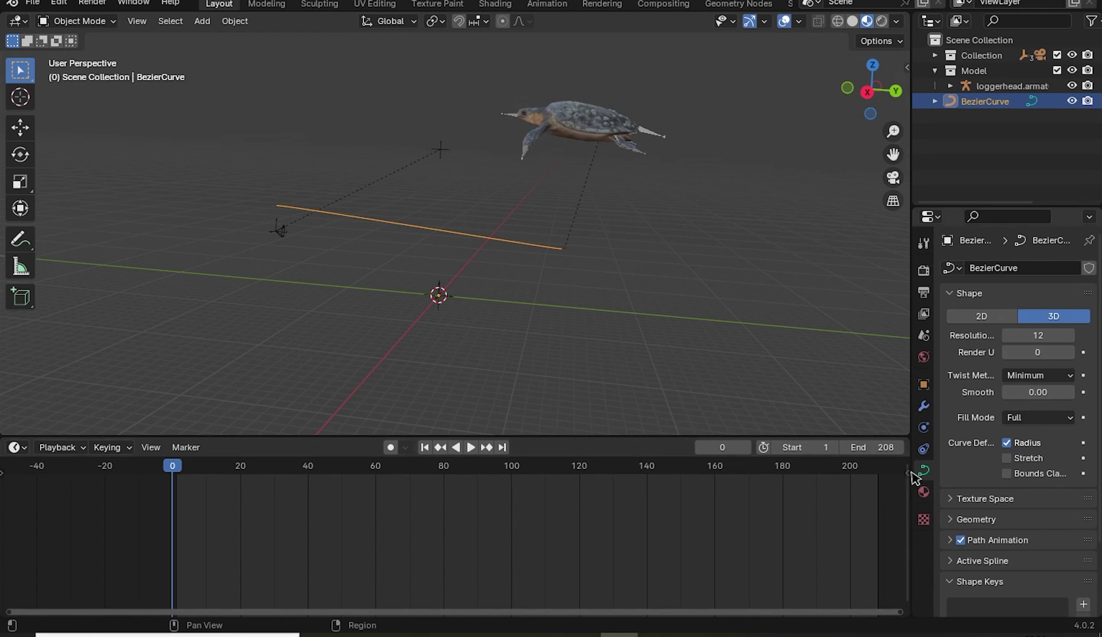
- Set path animation Frames to 687 with Evaluation Time 170, then play the sharks
scroll(957, 520, "down", 2)
scroll(957, 507, "down", 2)
left_click(951, 452)
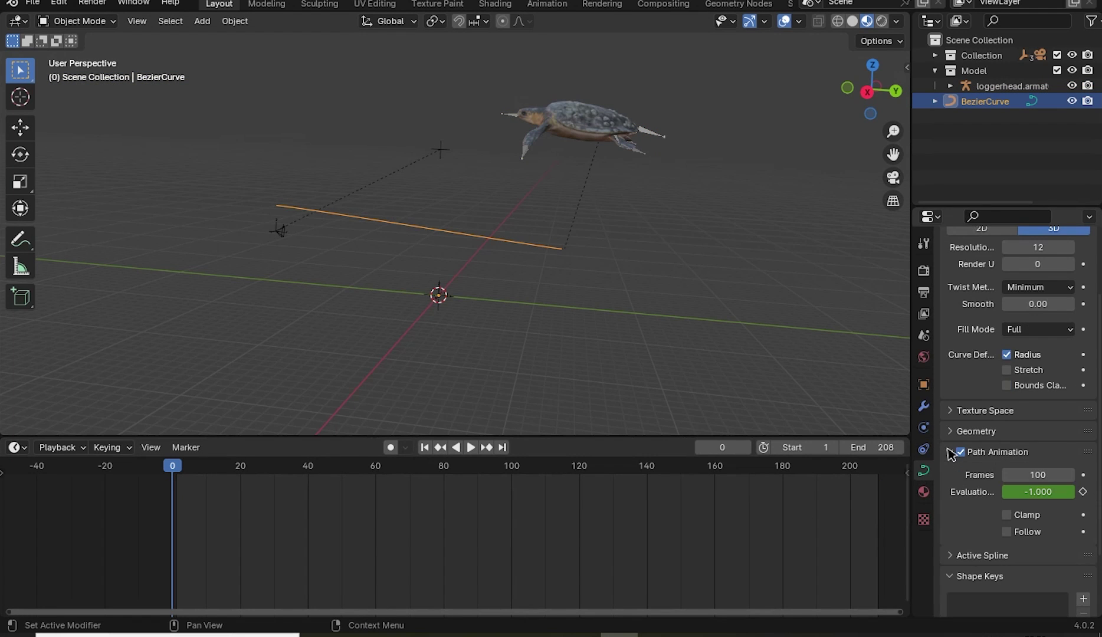
left_click(1038, 475)
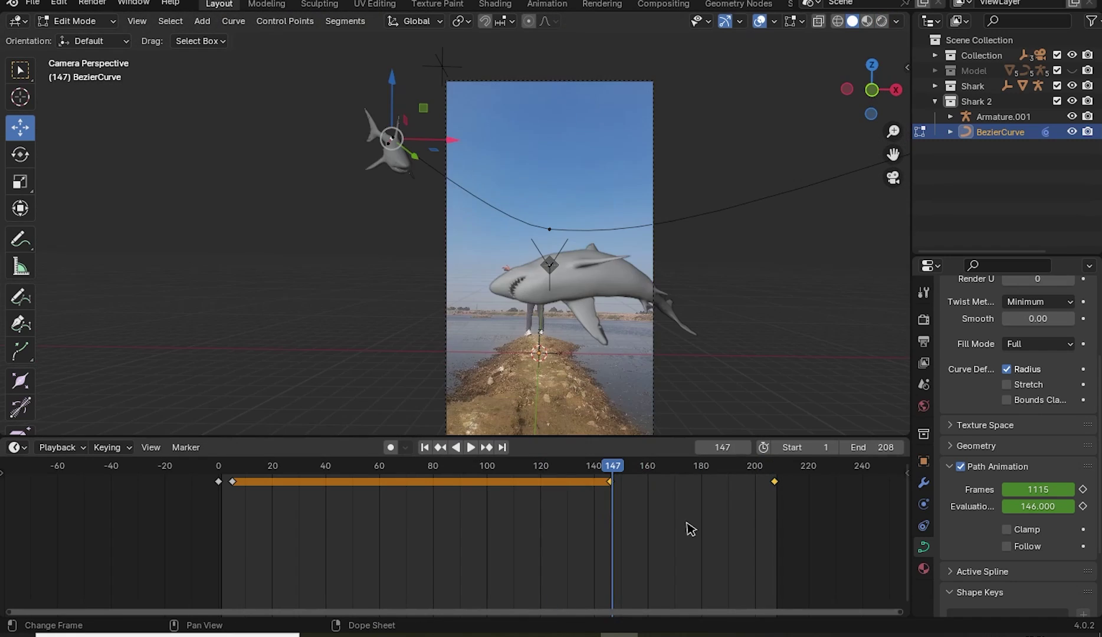
left_click(690, 530)
key("space")
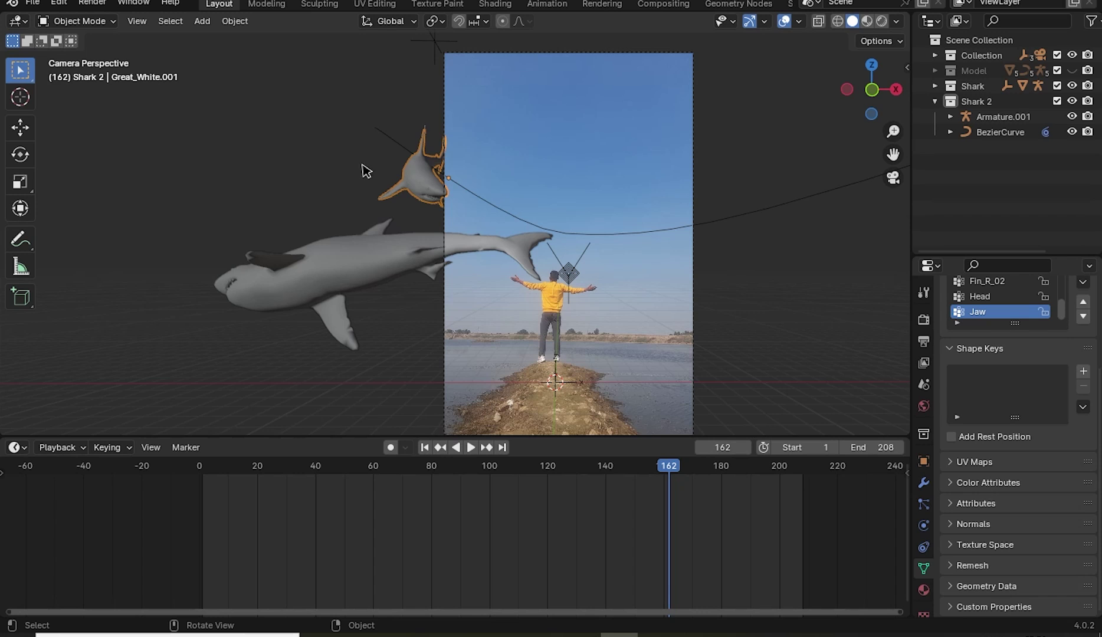
- Select Shark 2's Jaw bone in Pose Mode and key its location, rotation and scale at frame 170
left_click(429, 128)
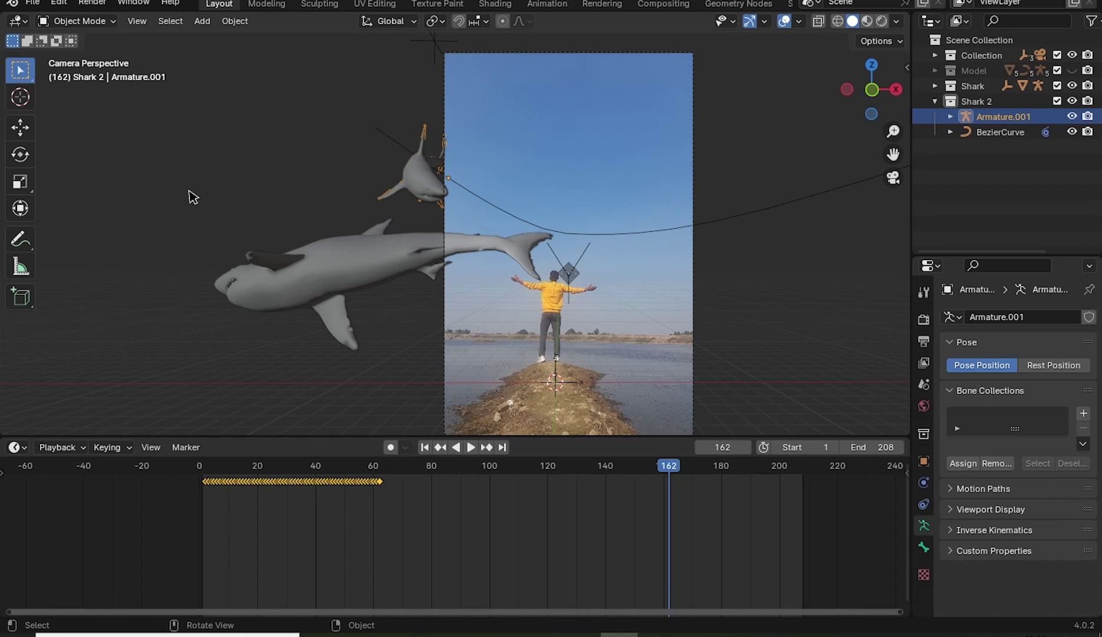
left_click(66, 24)
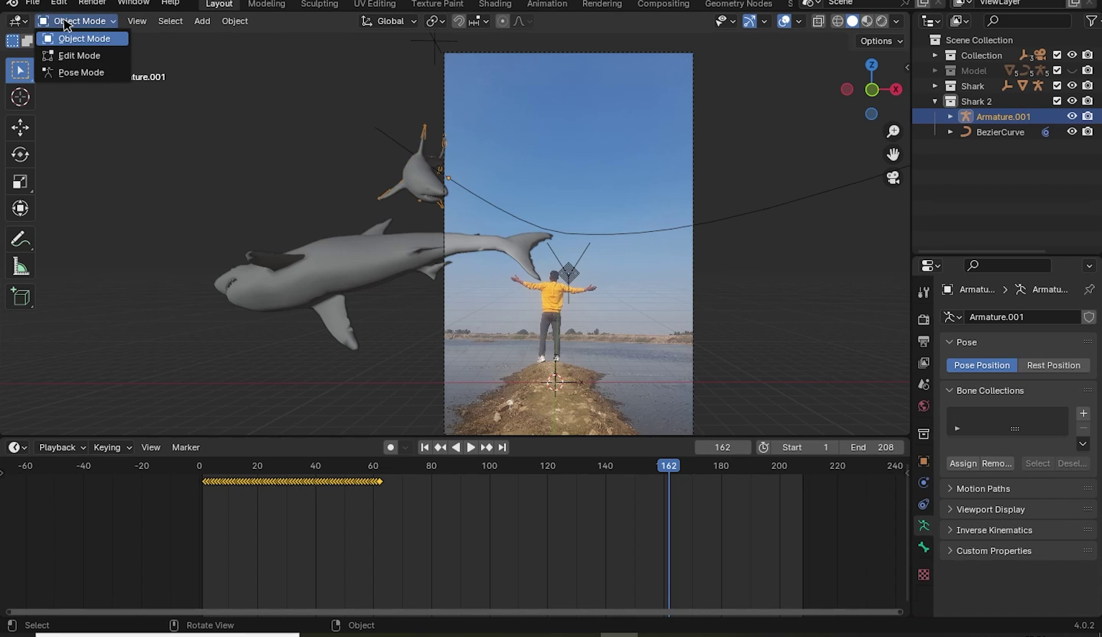
left_click(75, 74)
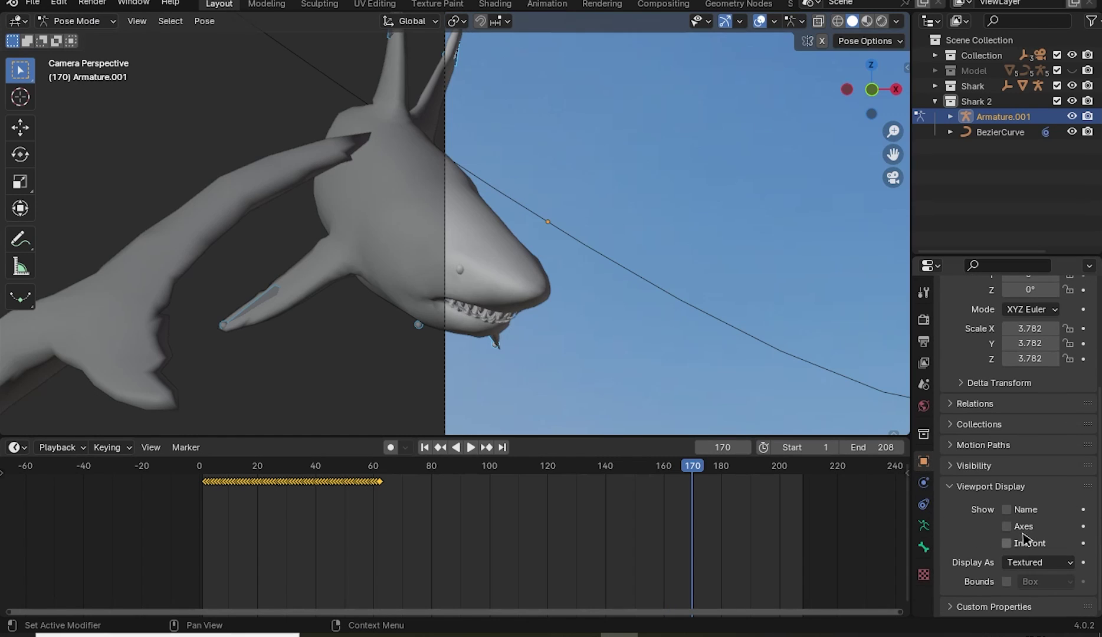
left_click(1008, 544)
scroll(554, 316, "down", 2)
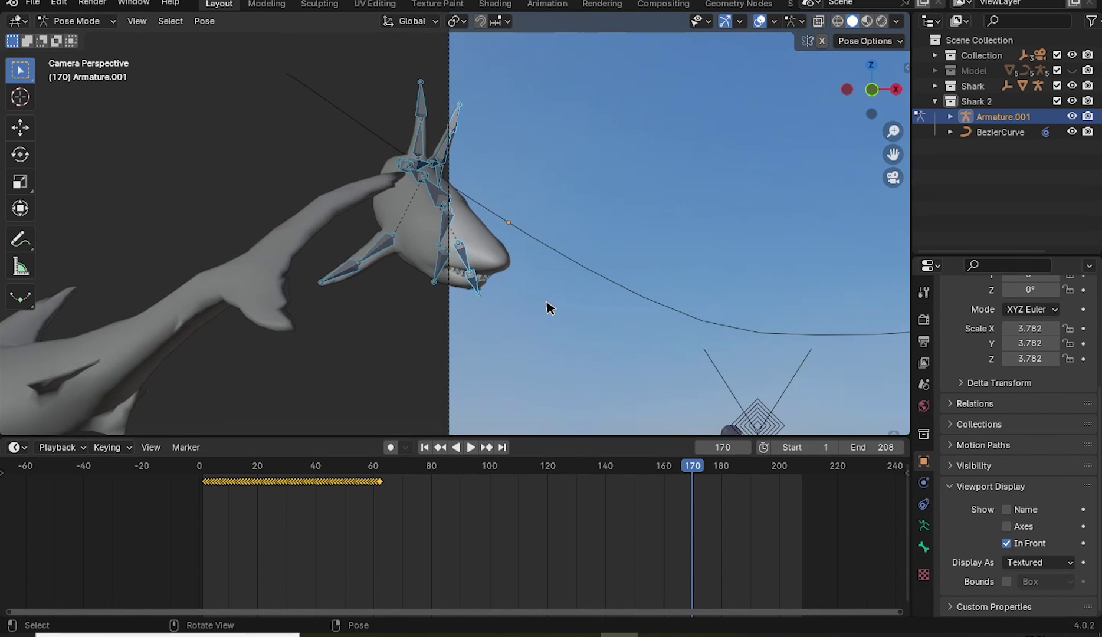
middle_click_drag(547, 307, 630, 317)
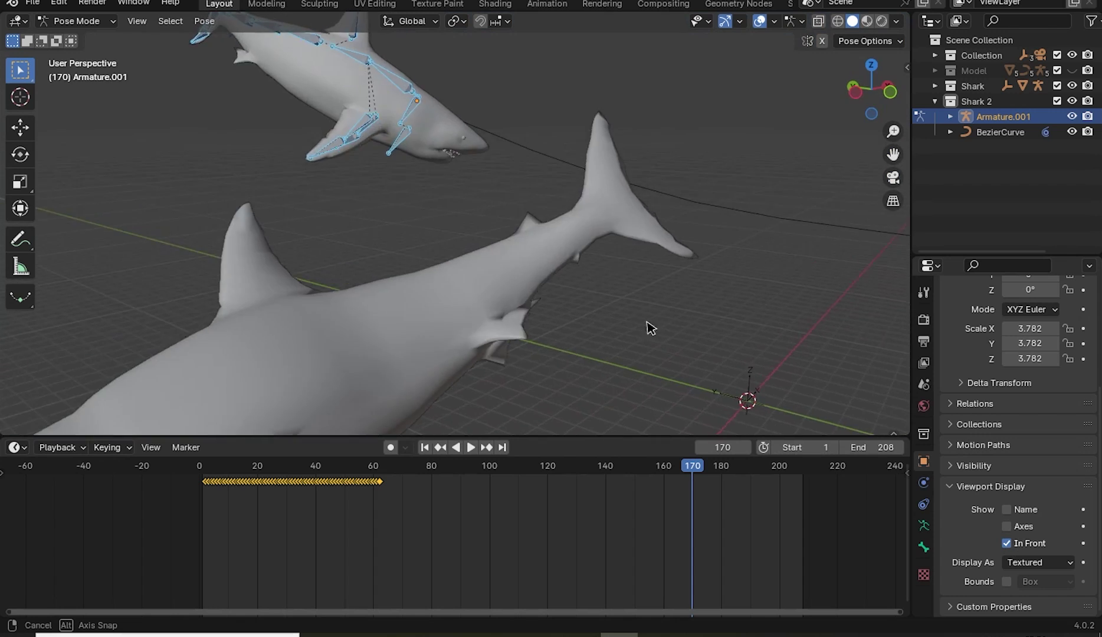
left_click(365, 121)
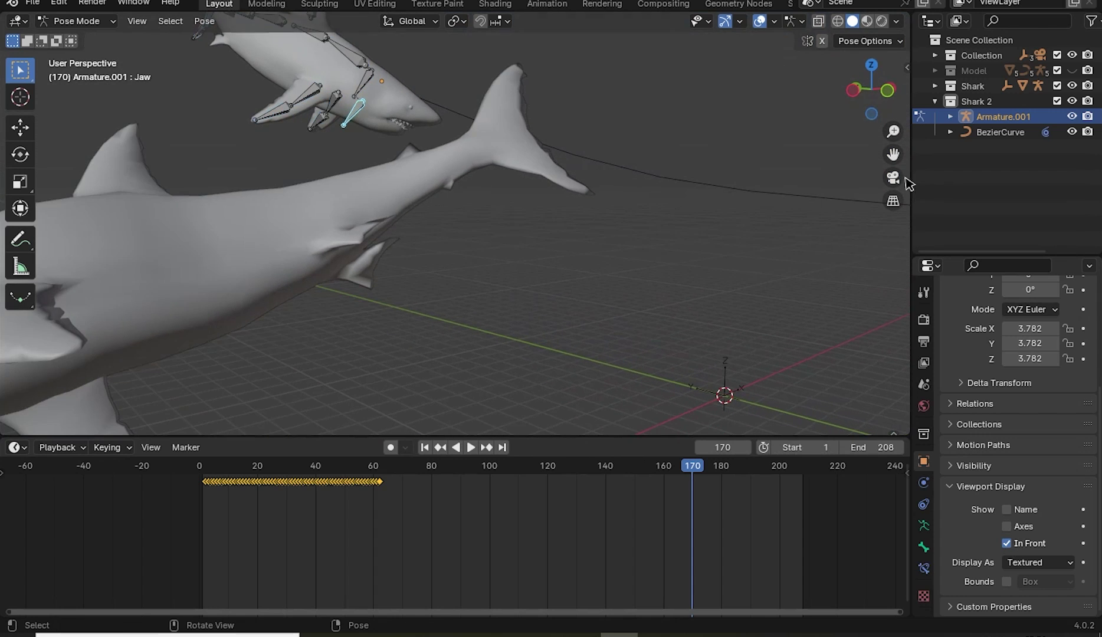
left_click(893, 178)
key("i")
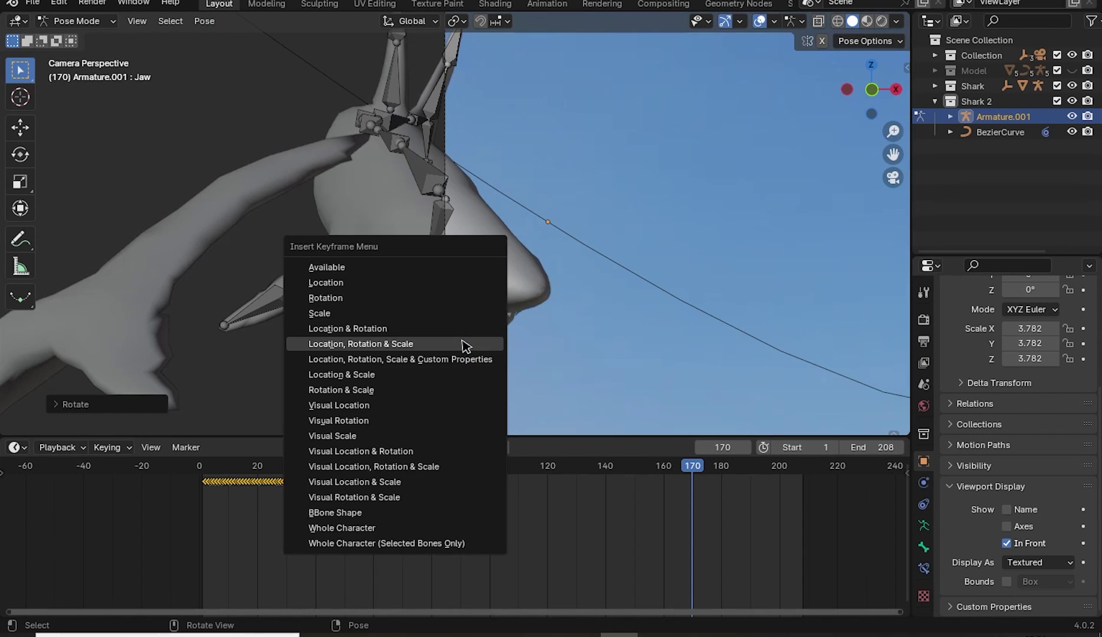
left_click(464, 344)
- Rotate the jaw wide open at frame 204, keyframe it, and play back from around frame 177
left_click_drag(683, 472, 791, 467)
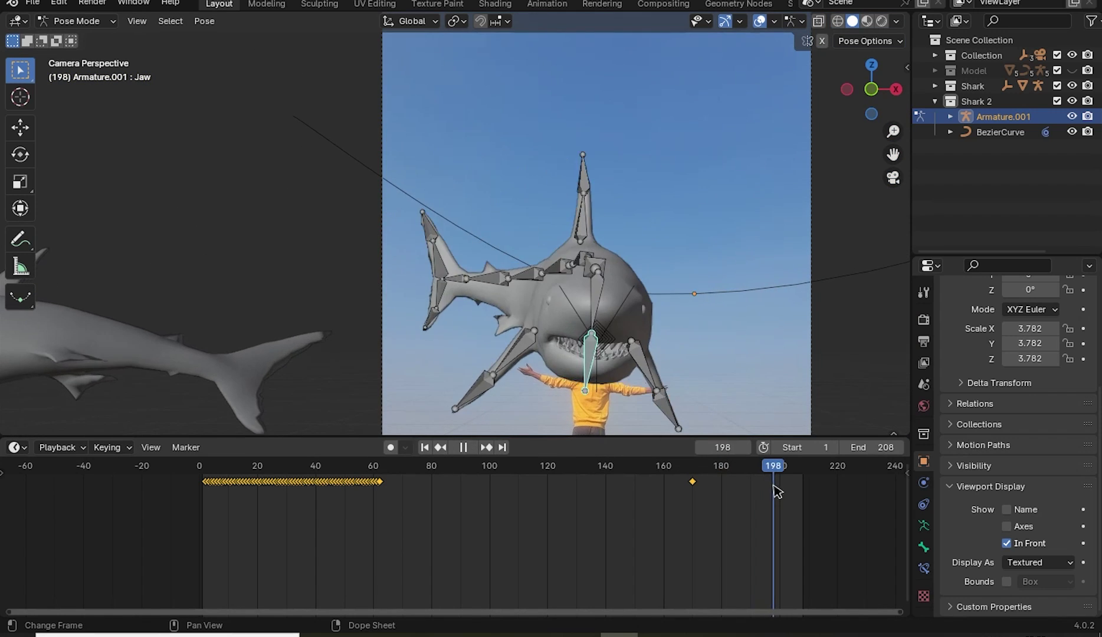
key("r")
left_click(581, 252)
key("r")
left_click(596, 298)
key("r")
left_click(590, 319)
scroll(767, 424, "down", 3)
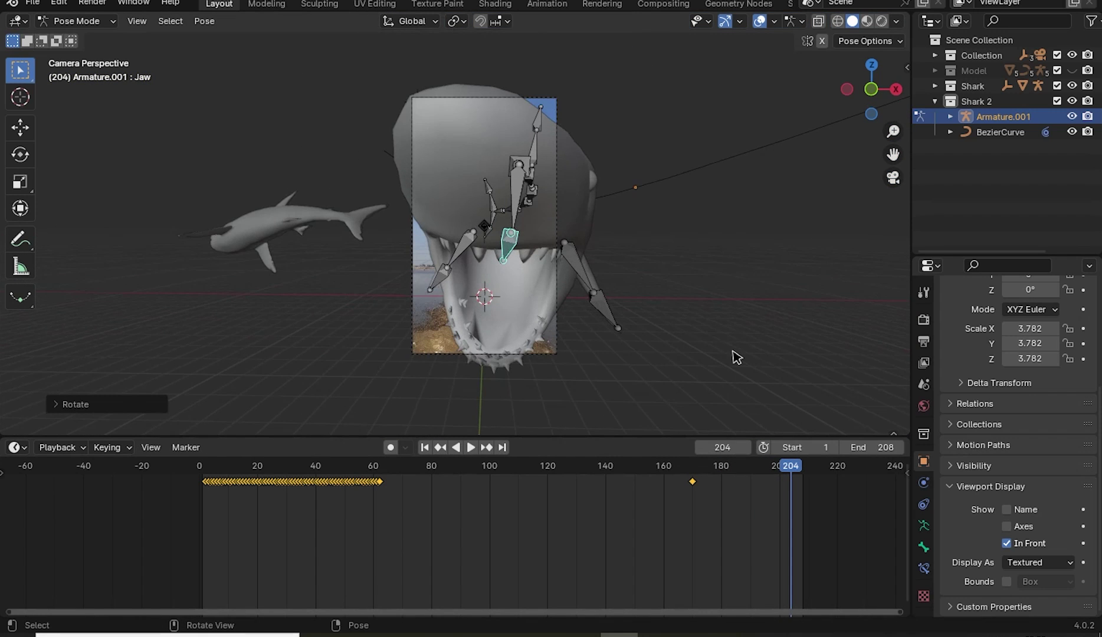
key("i")
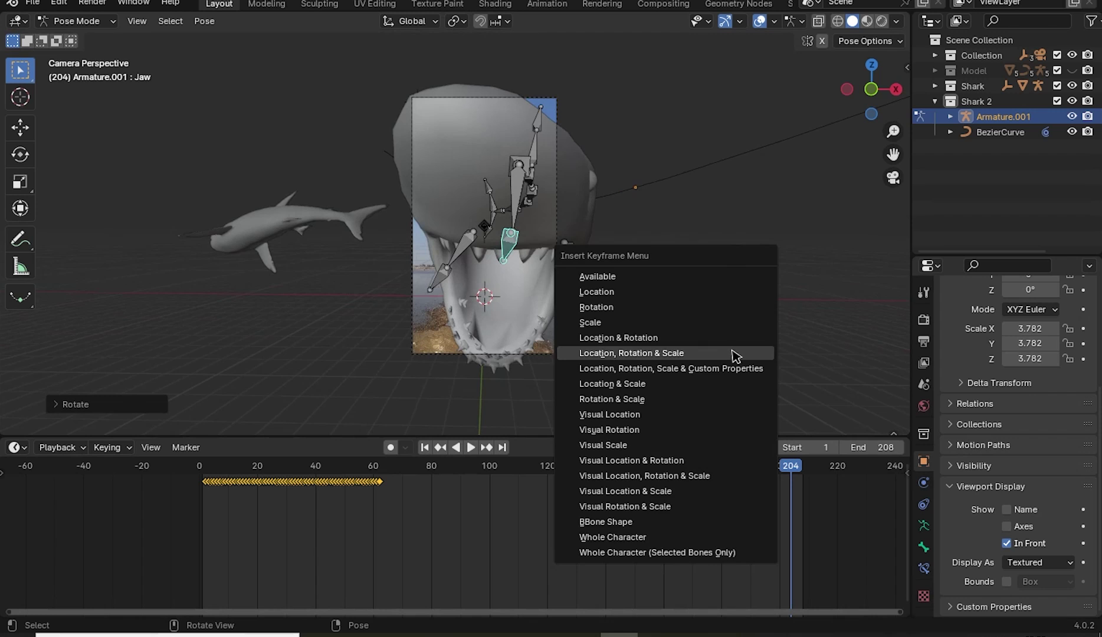
left_click(735, 353)
left_click_drag(791, 475, 714, 469)
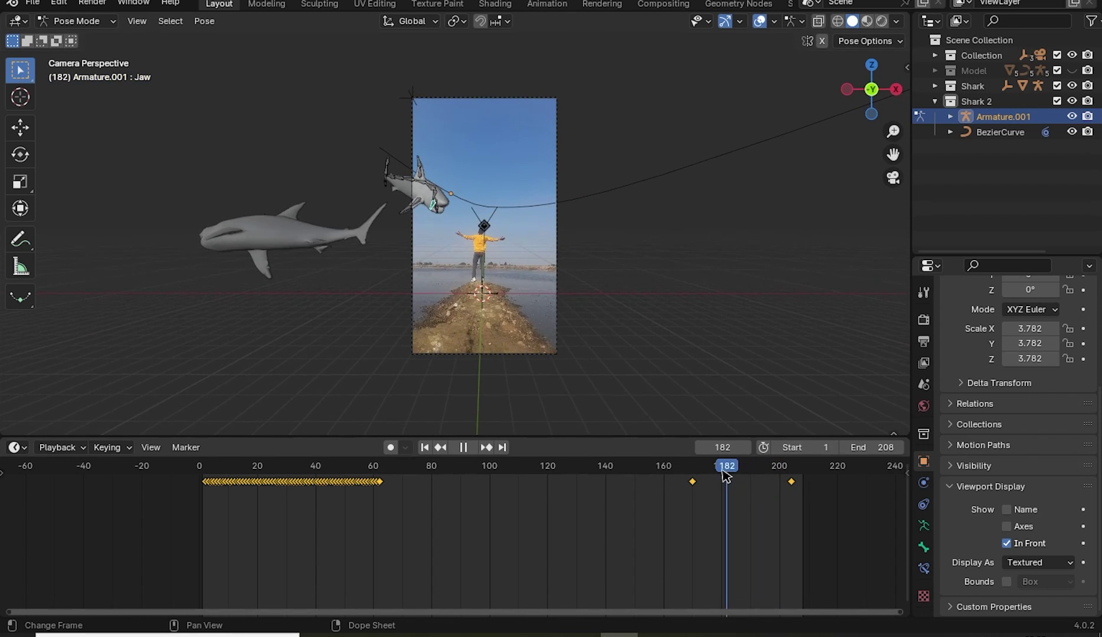
key("space")
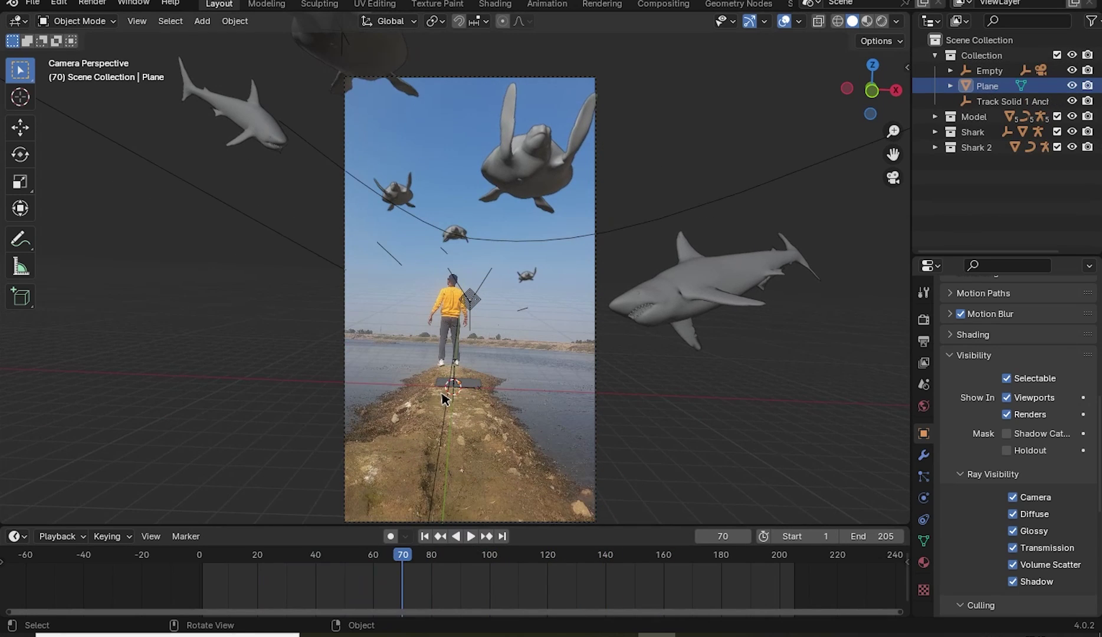
- Enlarge the ground Plane, make it a shadow catcher, and preview the viewport in Rendered shading
key("s")
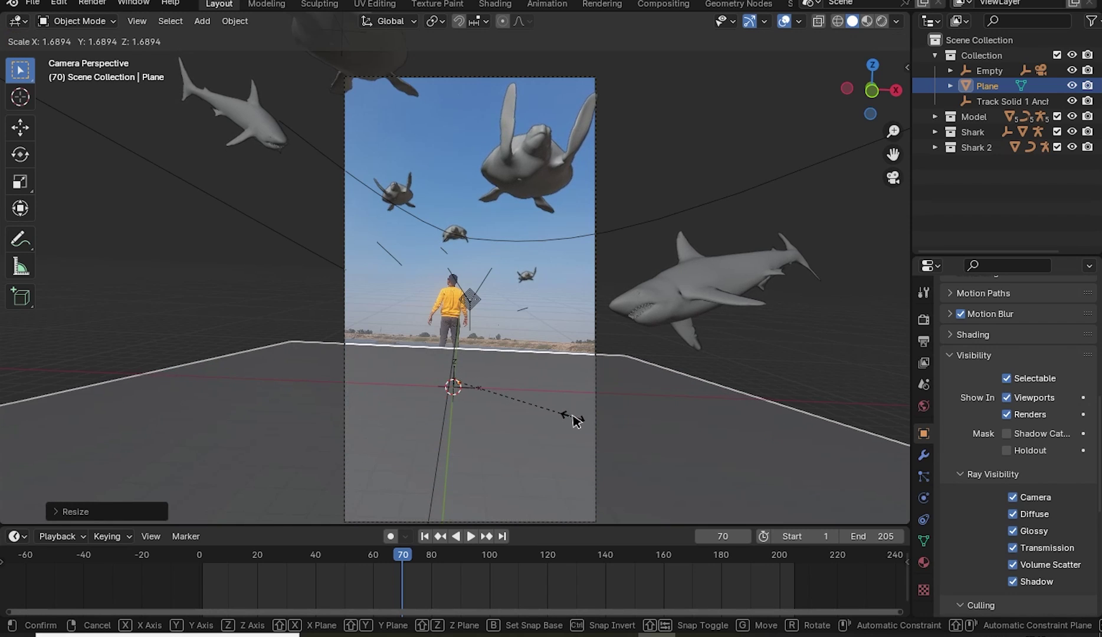
left_click(594, 431)
left_click(924, 407)
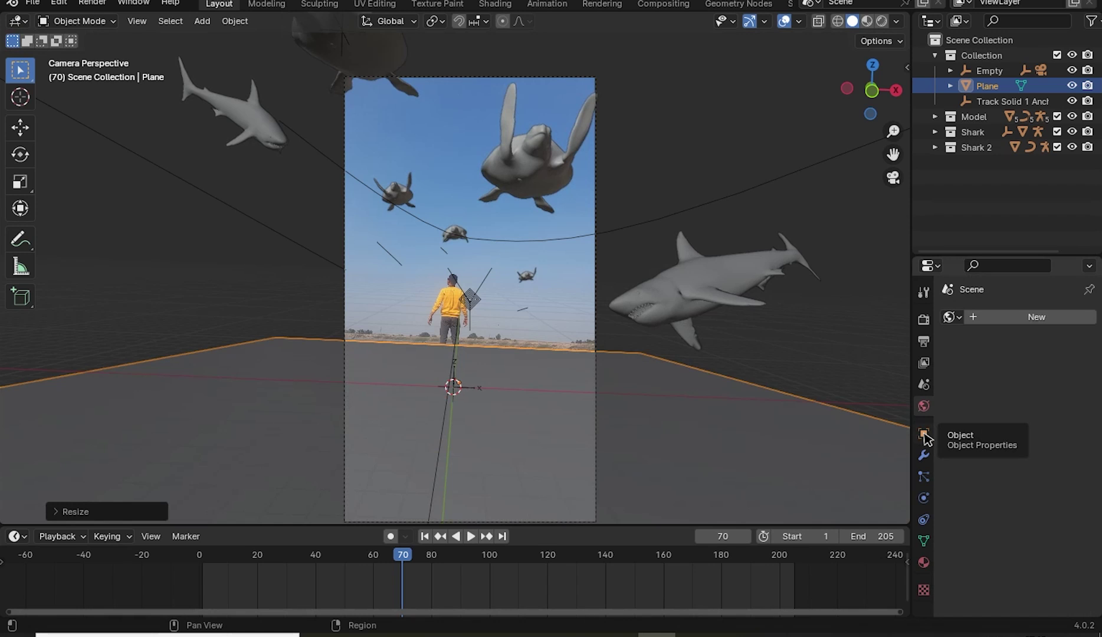
left_click(925, 438)
scroll(952, 484, "down", 5)
scroll(964, 394, "down", 5)
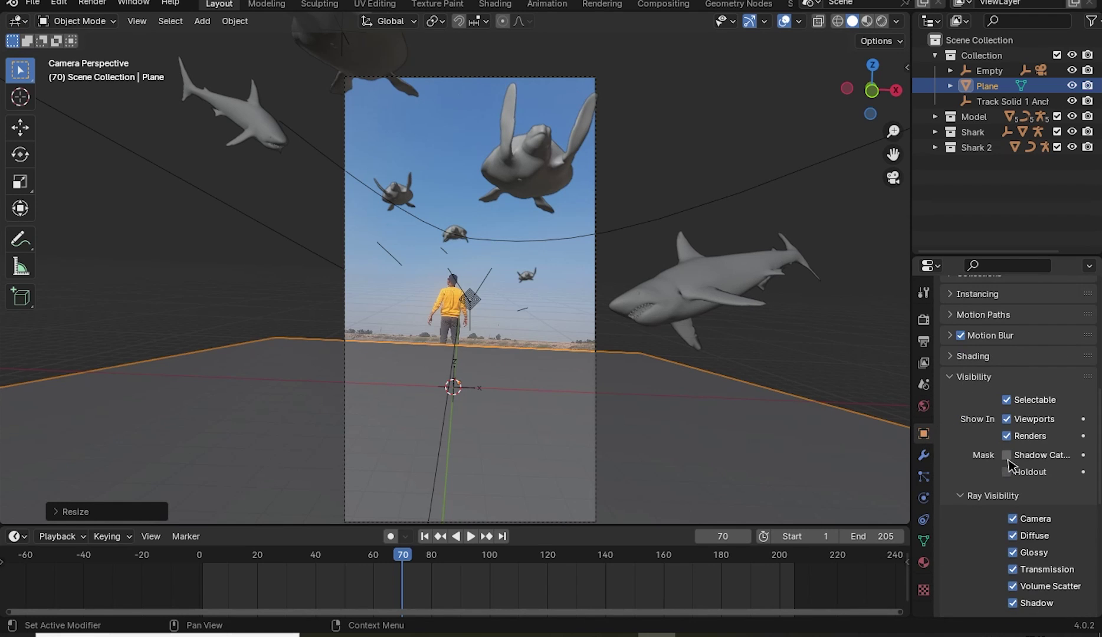
left_click(863, 341)
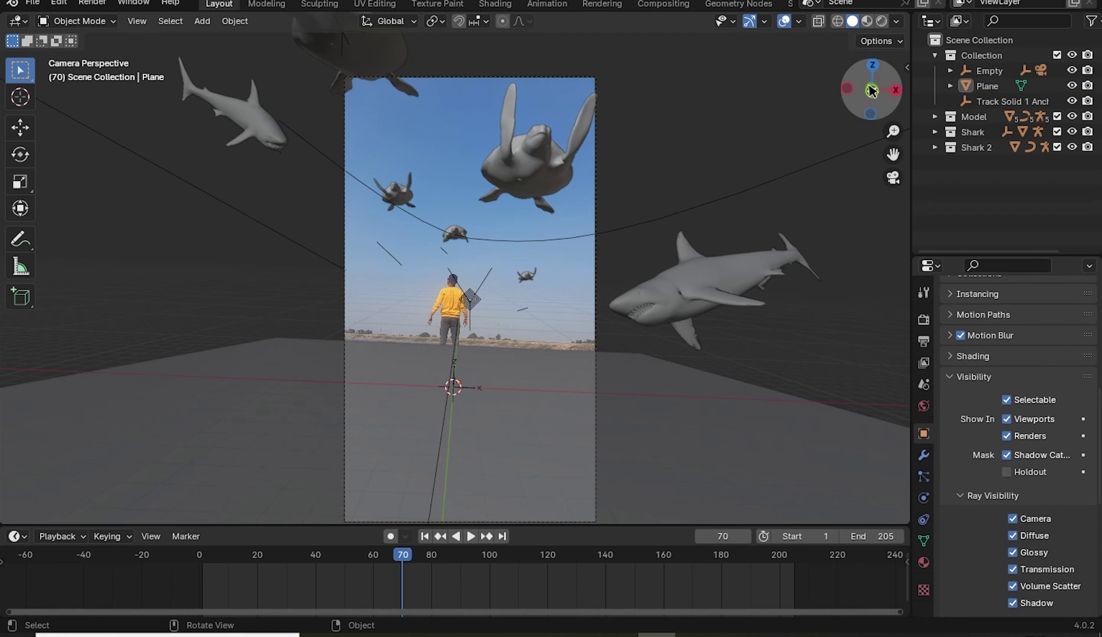
left_click(881, 23)
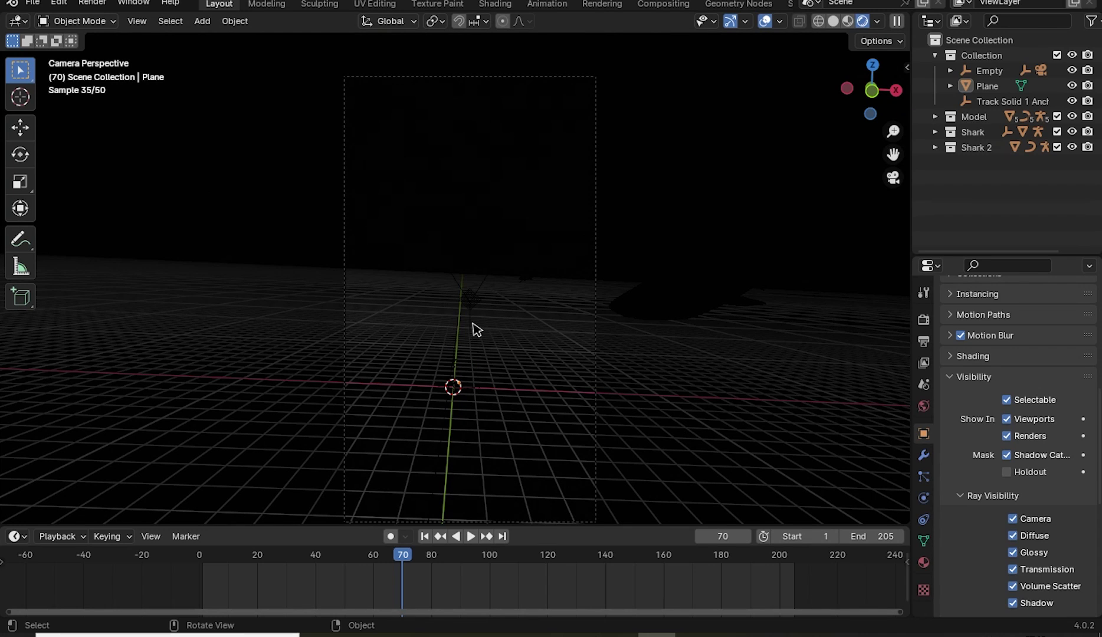
left_click(490, 4)
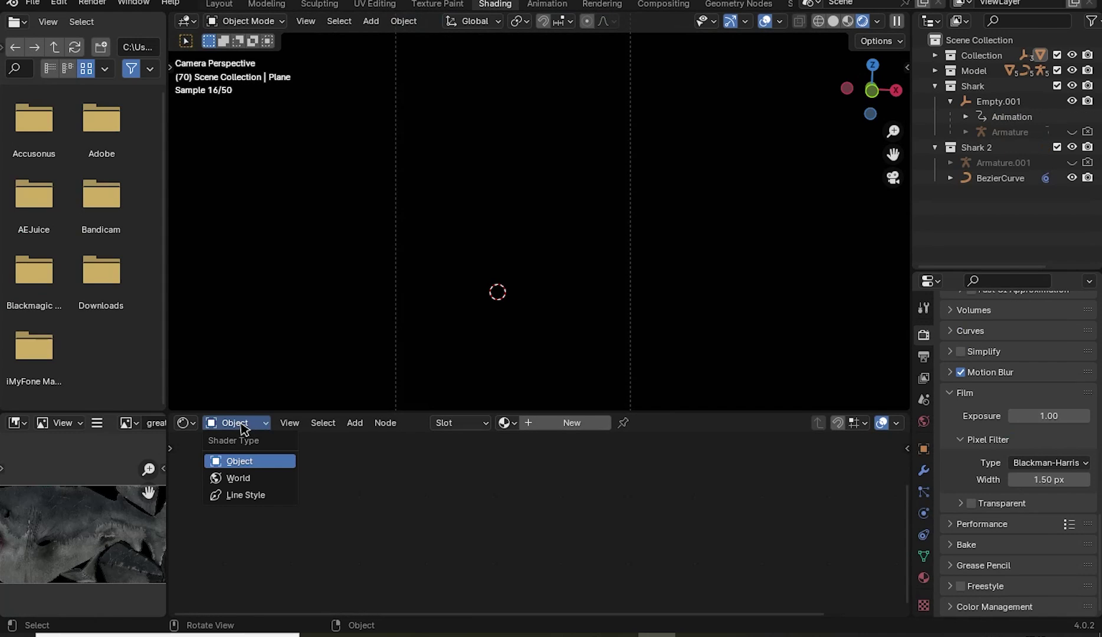
- Create a new world lit by an Environment Texture using the ox_bridge_morning_4k.exr HDRI
left_click(240, 479)
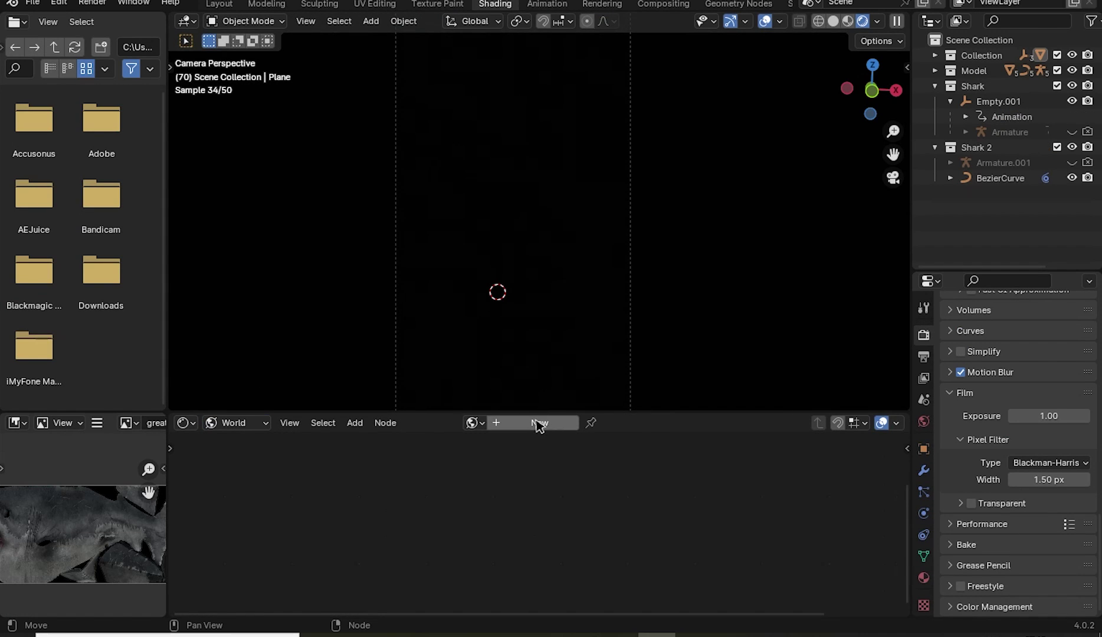
left_click(538, 426)
key("shift+a")
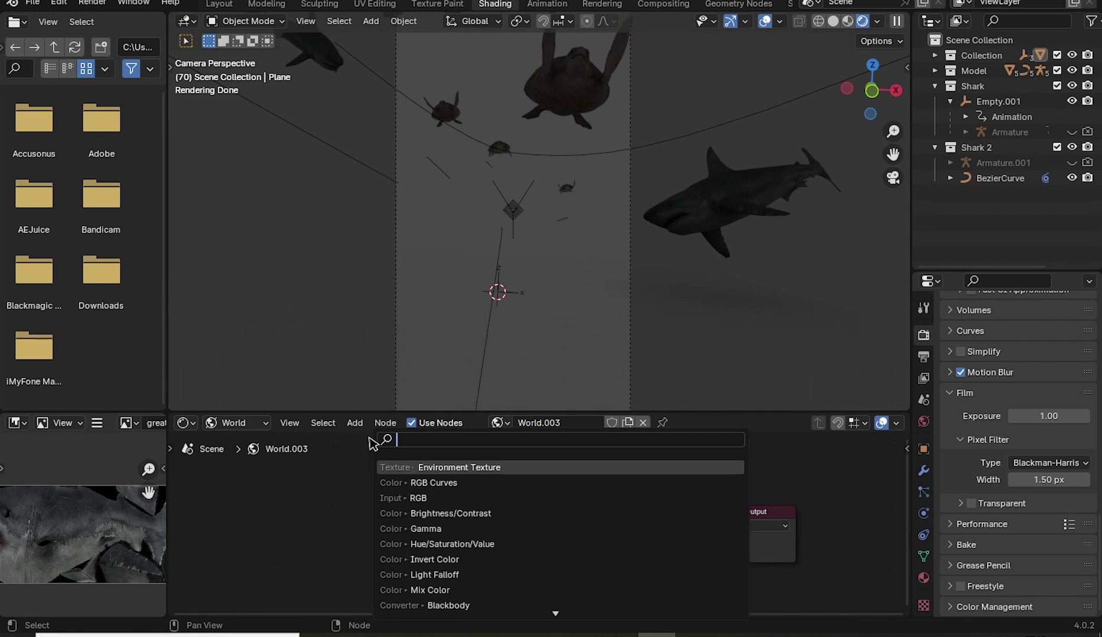
type("env")
key("Return")
left_click(485, 511)
left_click_drag(486, 513, 529, 543)
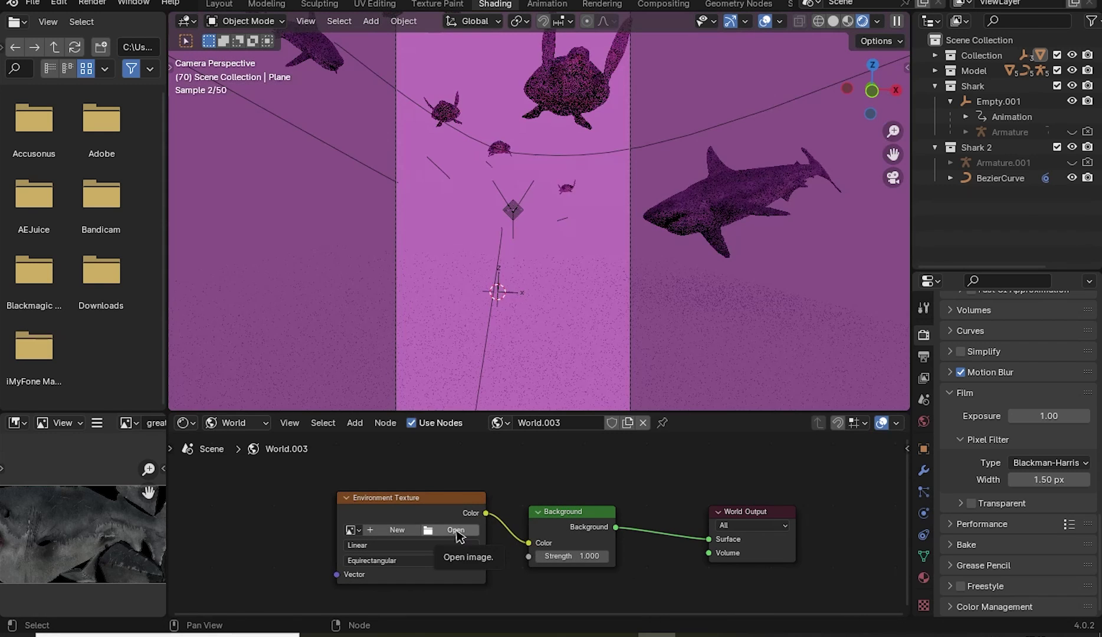
left_click(458, 530)
left_click(377, 176)
left_click(787, 503)
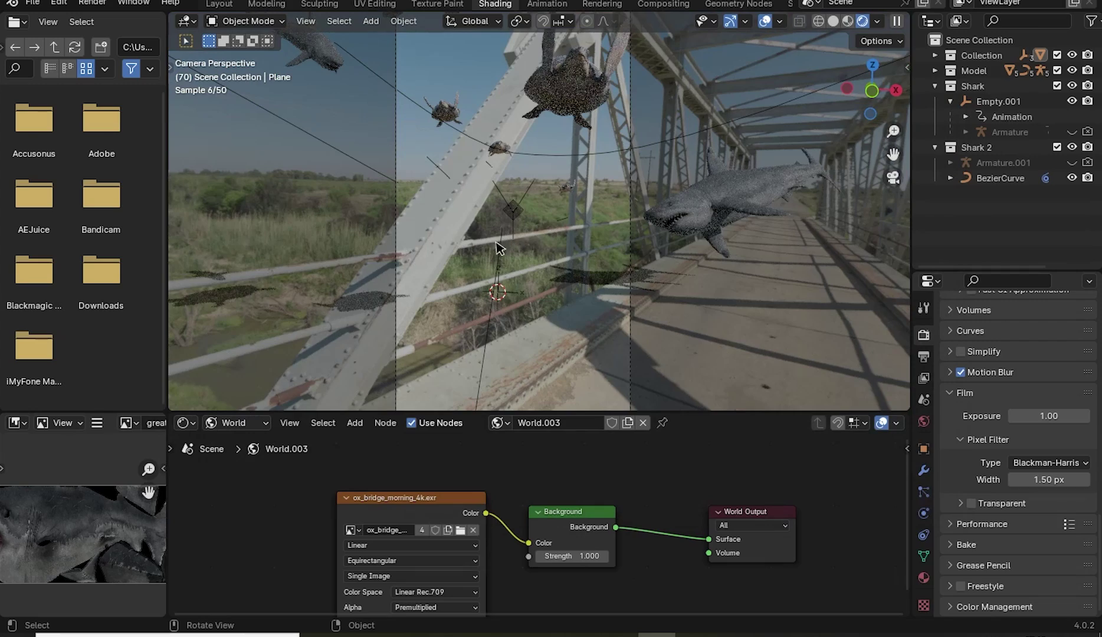
- Add a Mapping node to the environment texture and rotate it 90° on Z
middle_click_drag(506, 185, 437, 206)
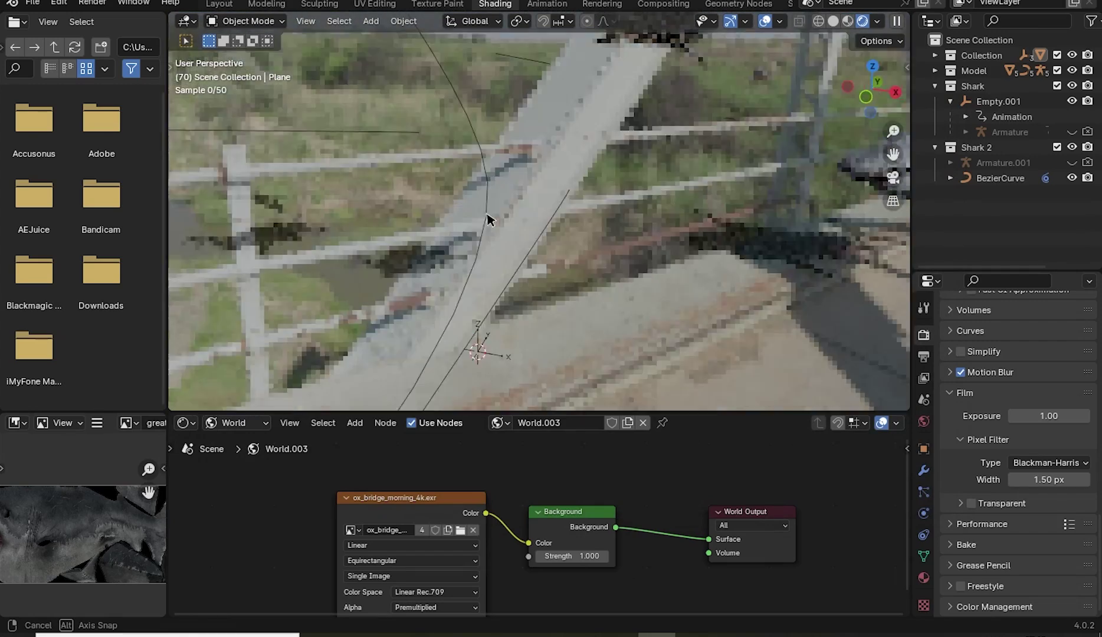
middle_click_drag(437, 207, 543, 246)
left_click(893, 177)
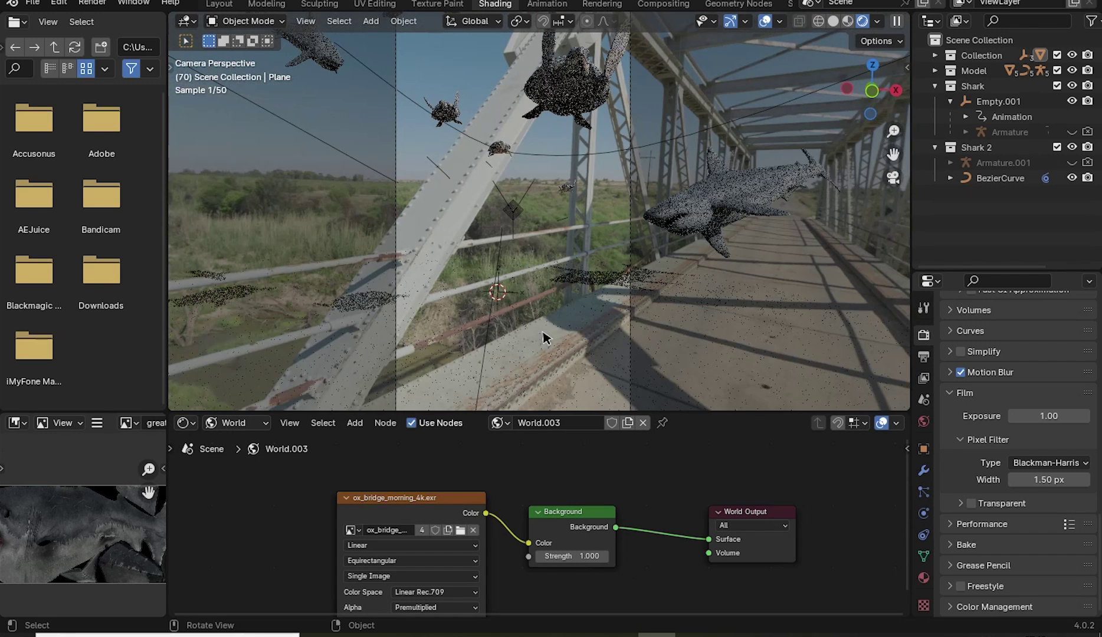
middle_click_drag(522, 507, 614, 472)
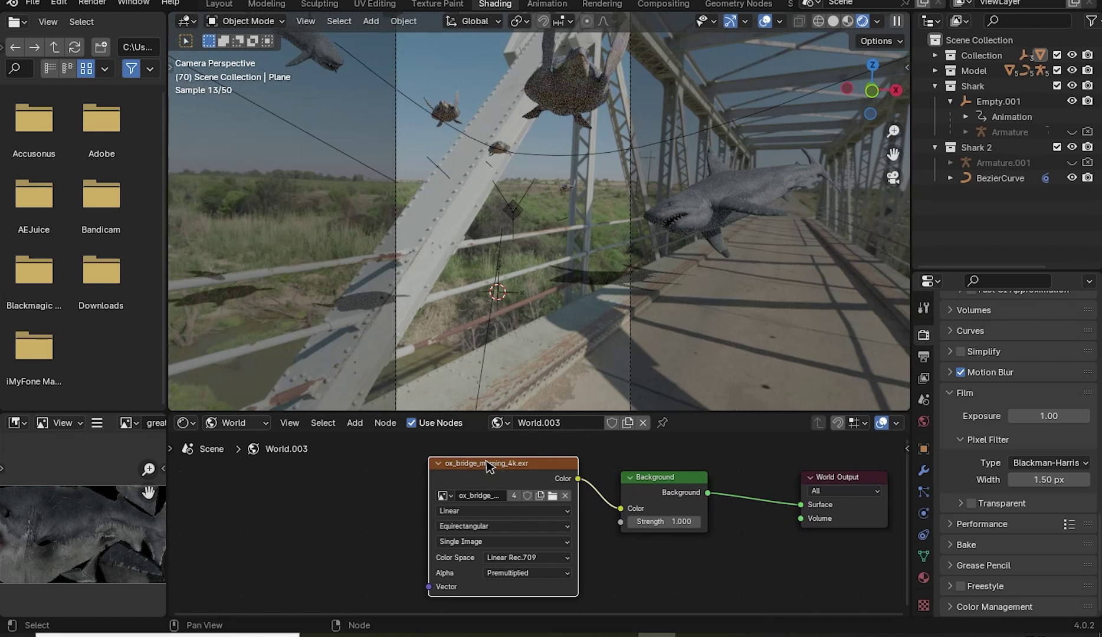
key("ctrl+t")
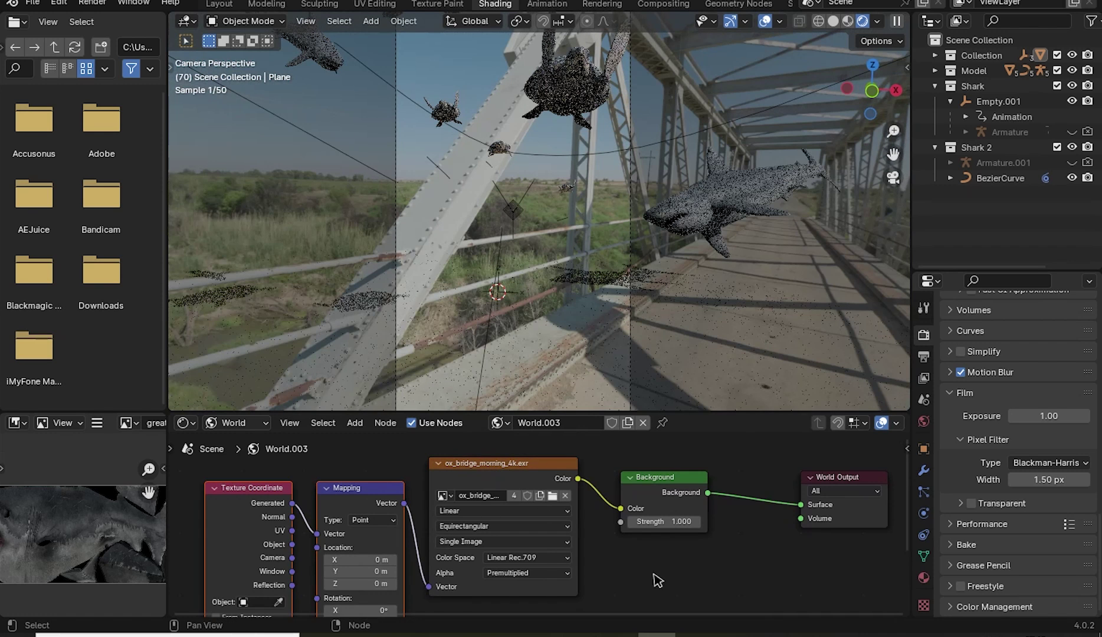
middle_click_drag(654, 580, 783, 536)
scroll(531, 549, "up", 2)
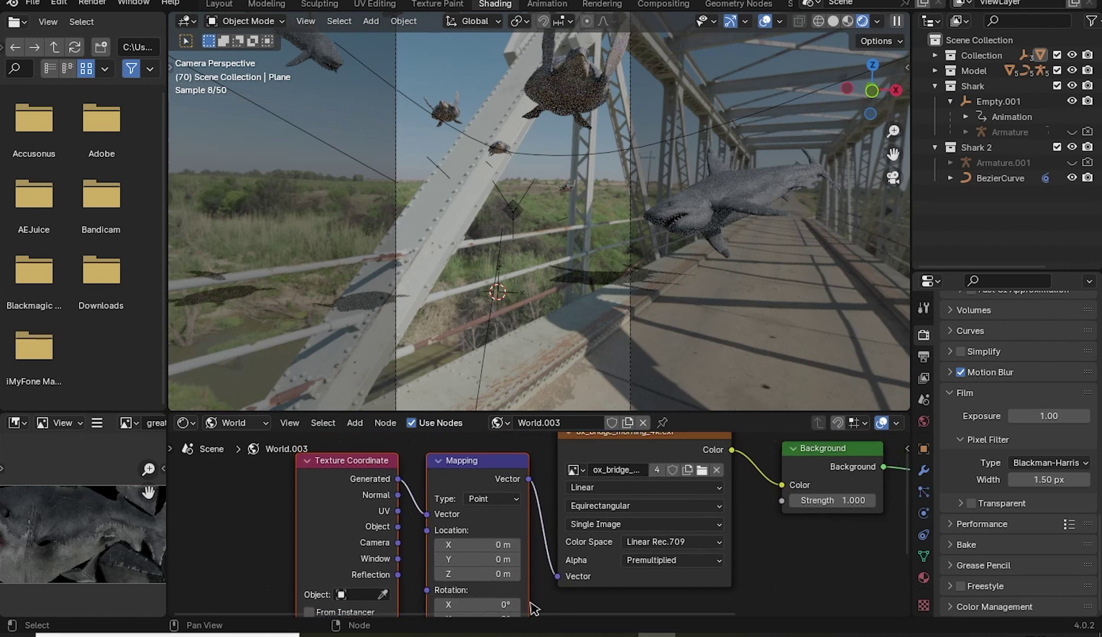
scroll(562, 584, "down", 1)
middle_click_drag(562, 591, 553, 565)
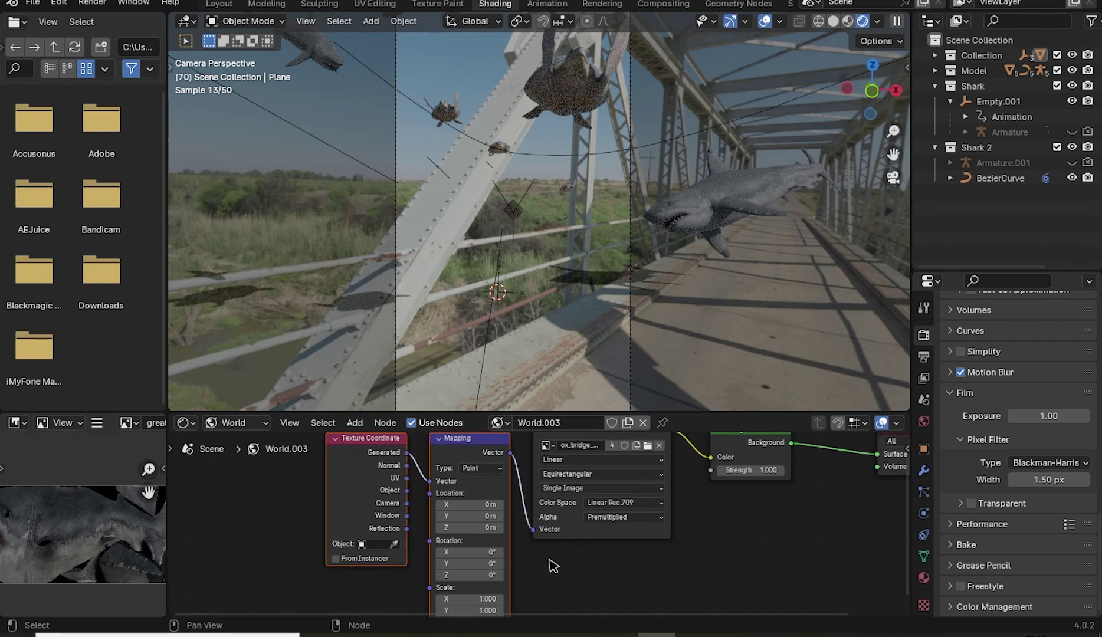
double_click(472, 575)
type("90")
key("Return")
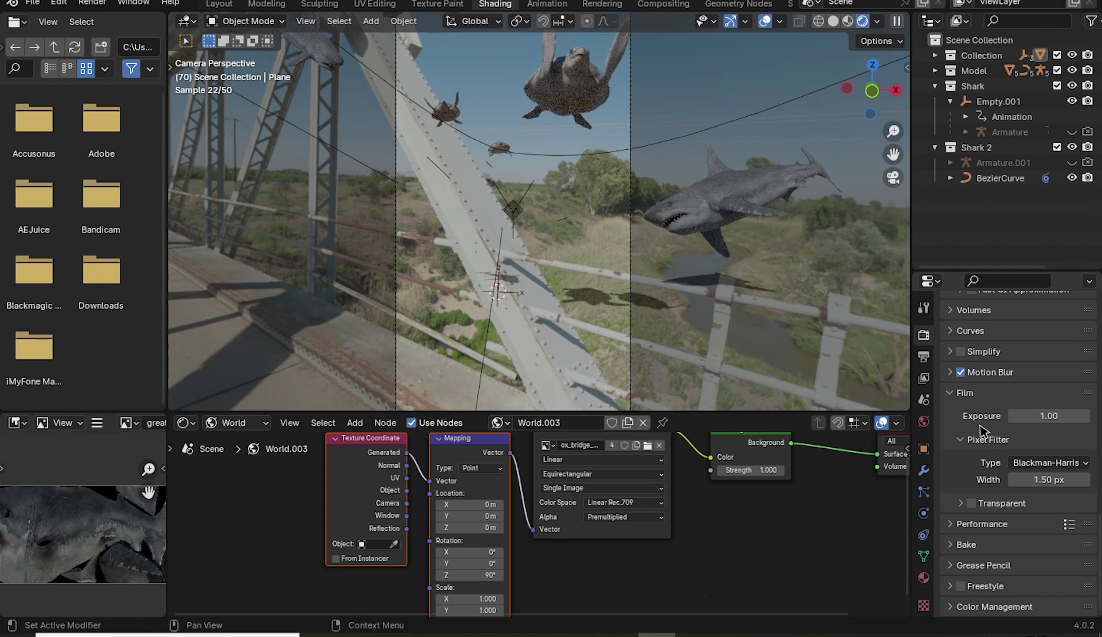
- Make the film transparent and render the animation as a PNG RGBA image sequence
left_click(971, 504)
left_click_drag(887, 157, 376, 121)
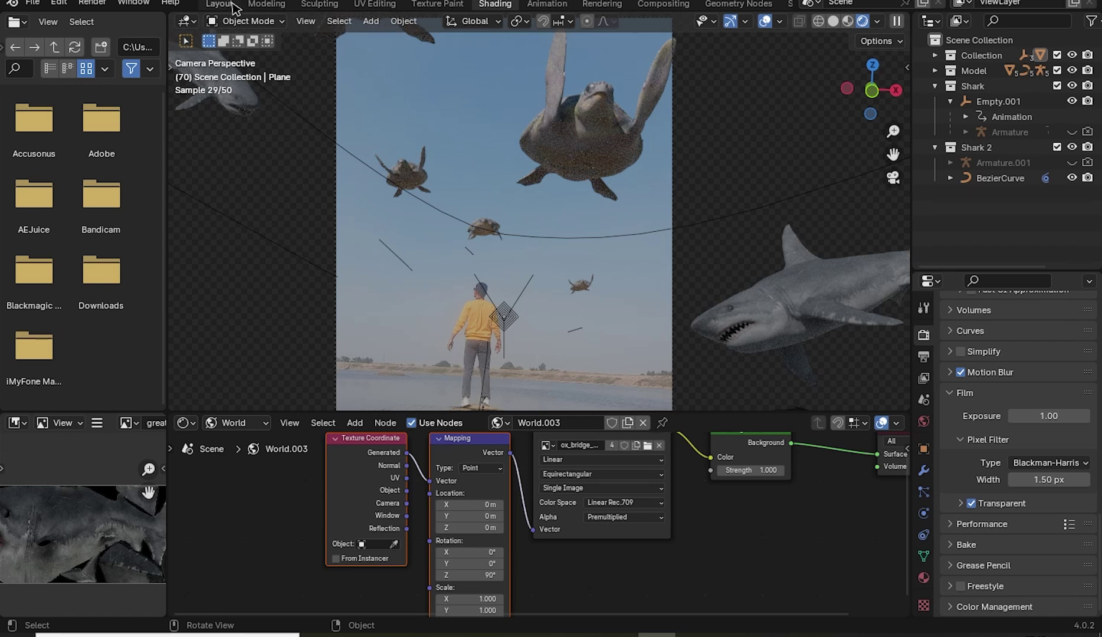
left_click(221, 4)
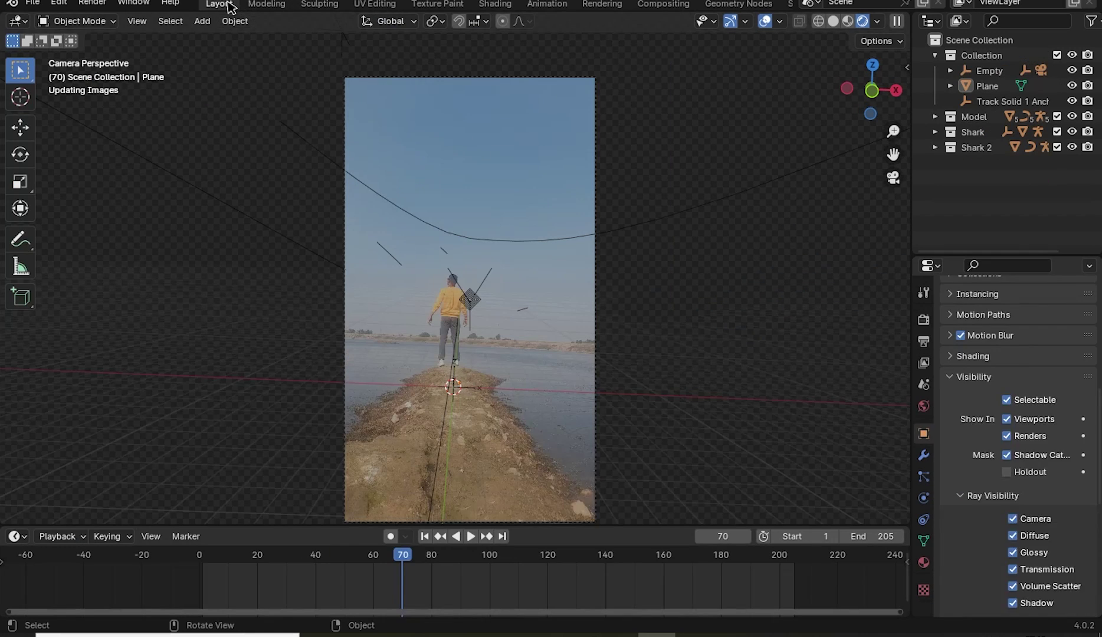
left_click(924, 342)
scroll(1049, 412, "down", 4)
scroll(1056, 436, "down", 2)
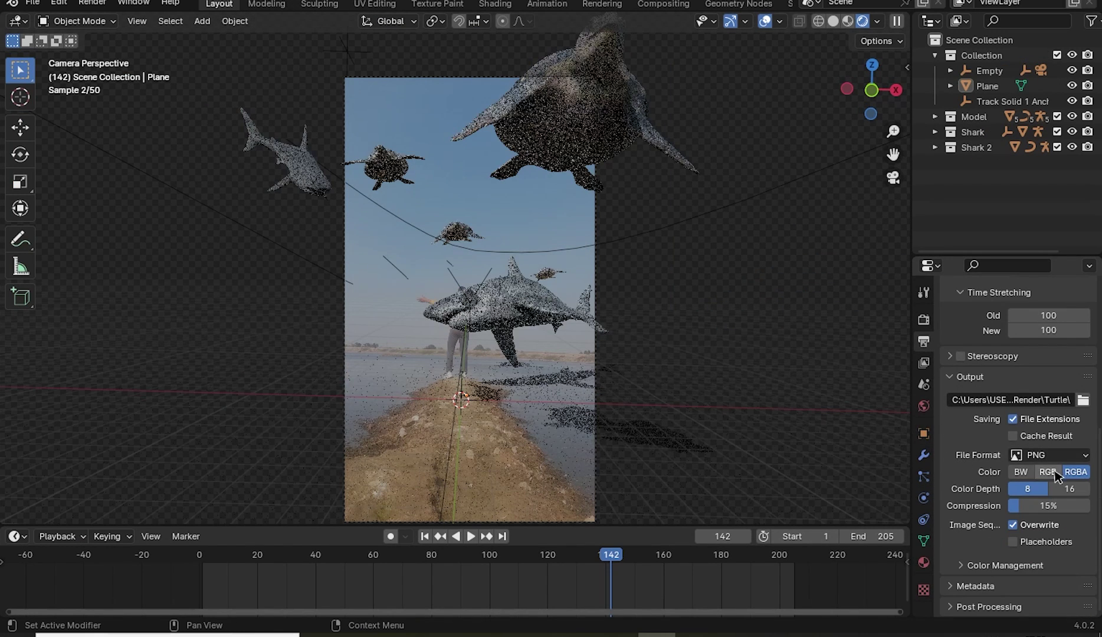
left_click(92, 3)
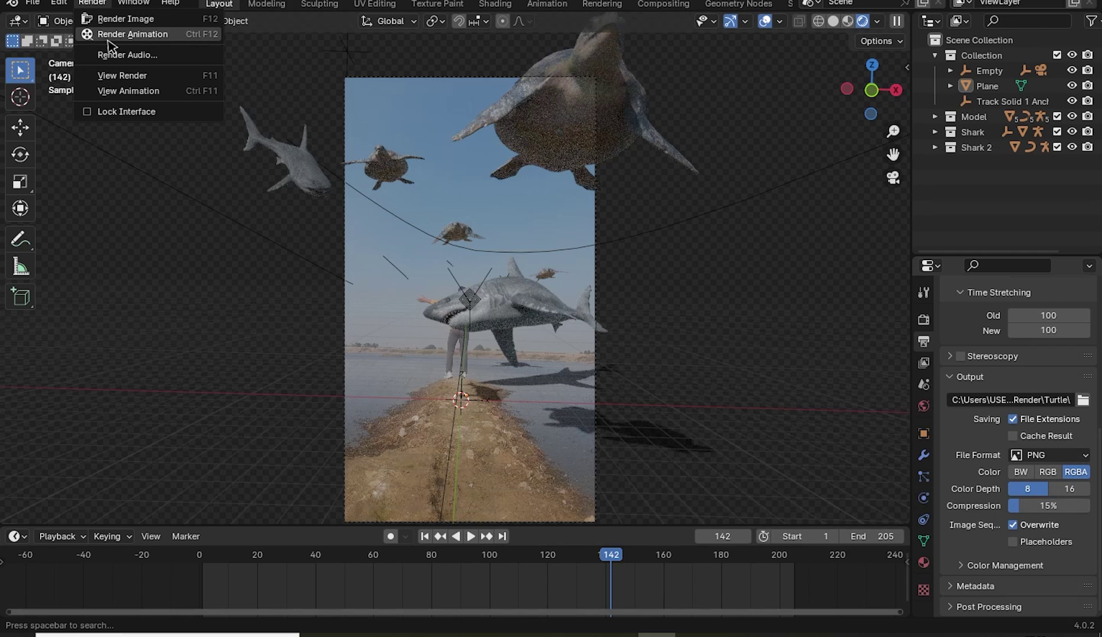
left_click(92, 35)
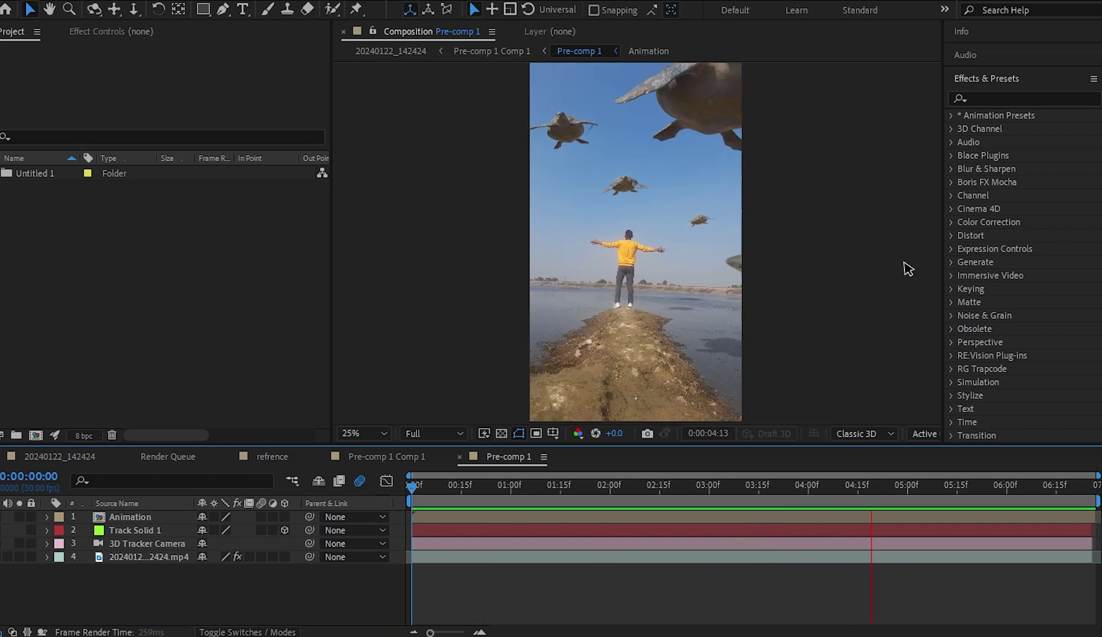
- Duplicate the beach footage layer and split the upper copy at about 5:07, deleting the extra part
left_click(771, 558)
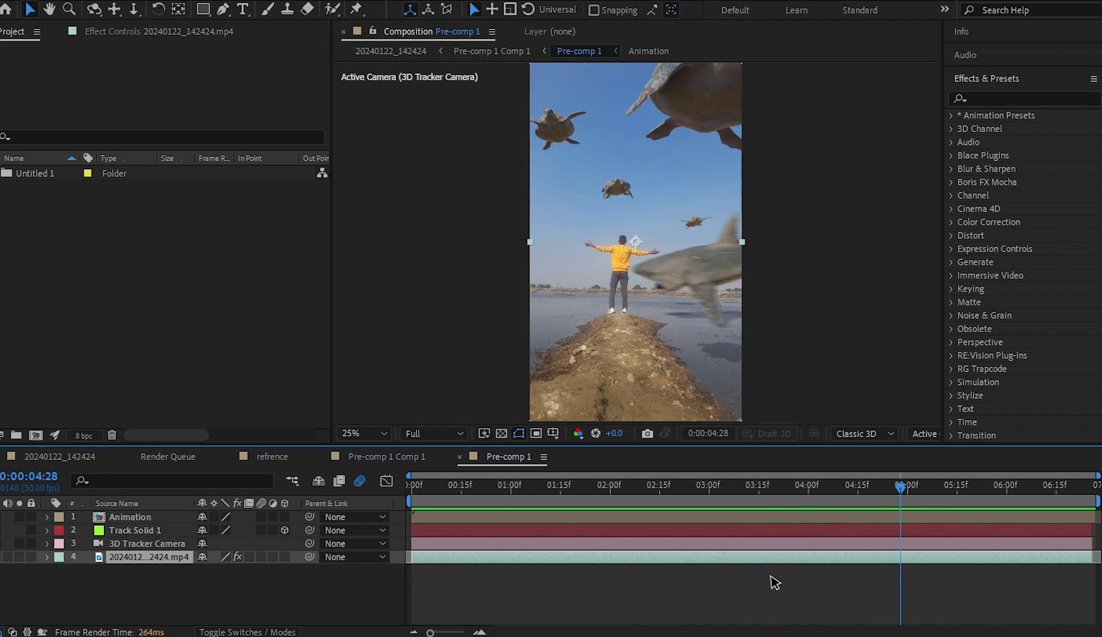
key("ctrl+d")
left_click(856, 569)
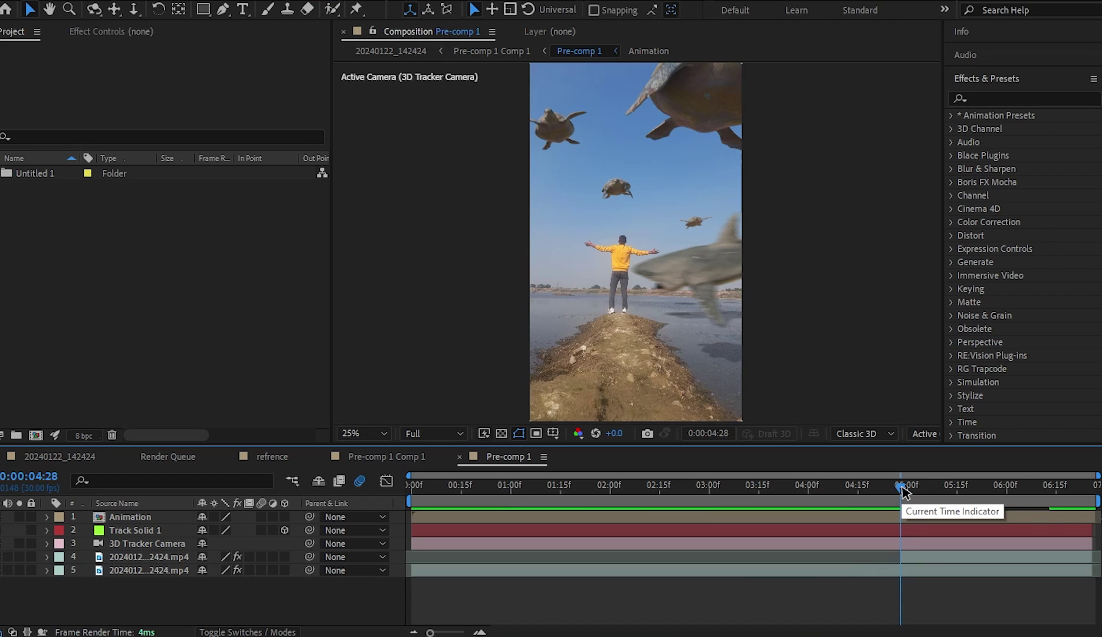
left_click_drag(901, 489, 932, 494)
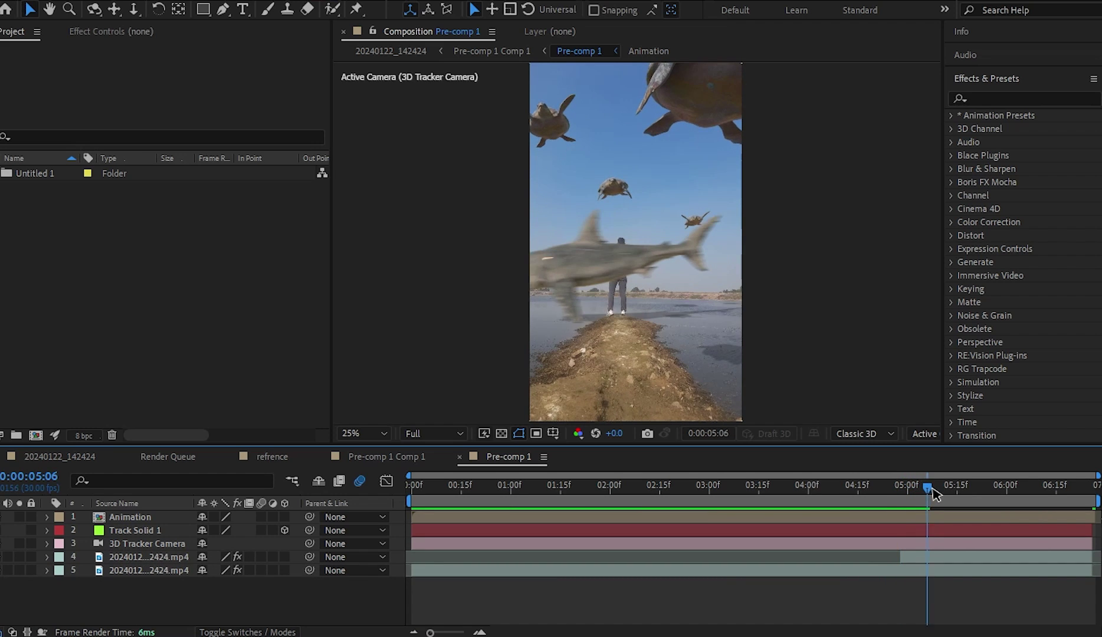
left_click(933, 557)
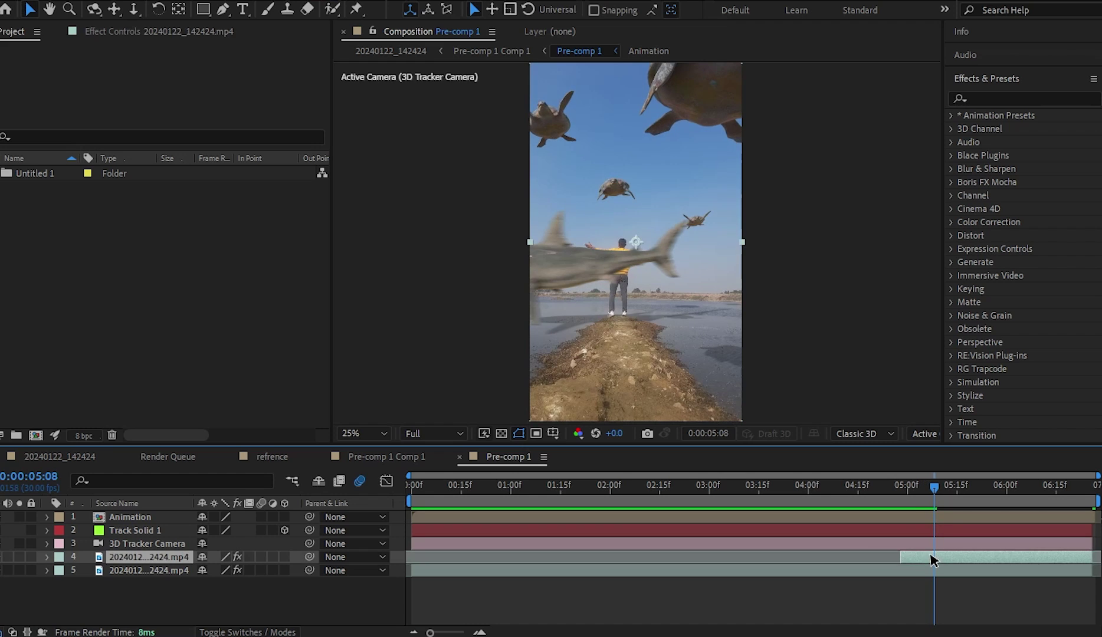
key("ctrl+shift+d")
key("Delete")
- Rename the short clip layer to Roto
right_click(136, 557)
left_click(170, 538)
type("Roto")
key("Return")
- Paint the walking man, feet included, with the Roto Brush on the Roto layer
left_click(332, 9)
double_click(644, 343)
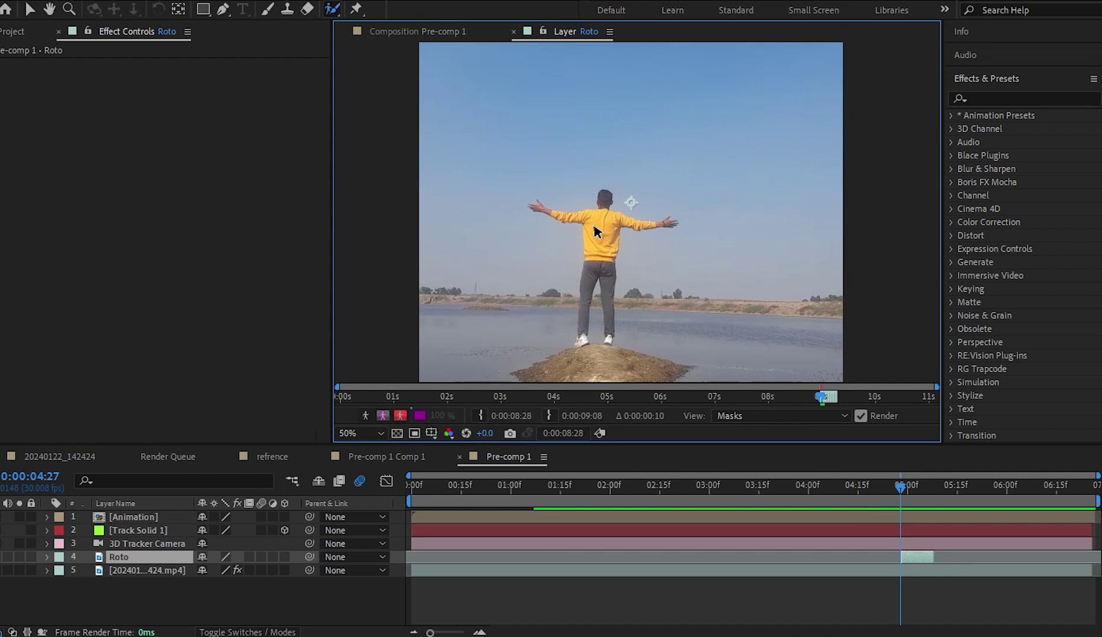
left_click_drag(594, 231, 597, 251)
scroll(598, 251, "up", 2)
scroll(634, 215, "up", 1)
scroll(693, 257, "down", 2)
scroll(744, 283, "up", 2)
left_click_drag(775, 171, 739, 230)
scroll(635, 259, "down", 2)
scroll(668, 254, "up", 2)
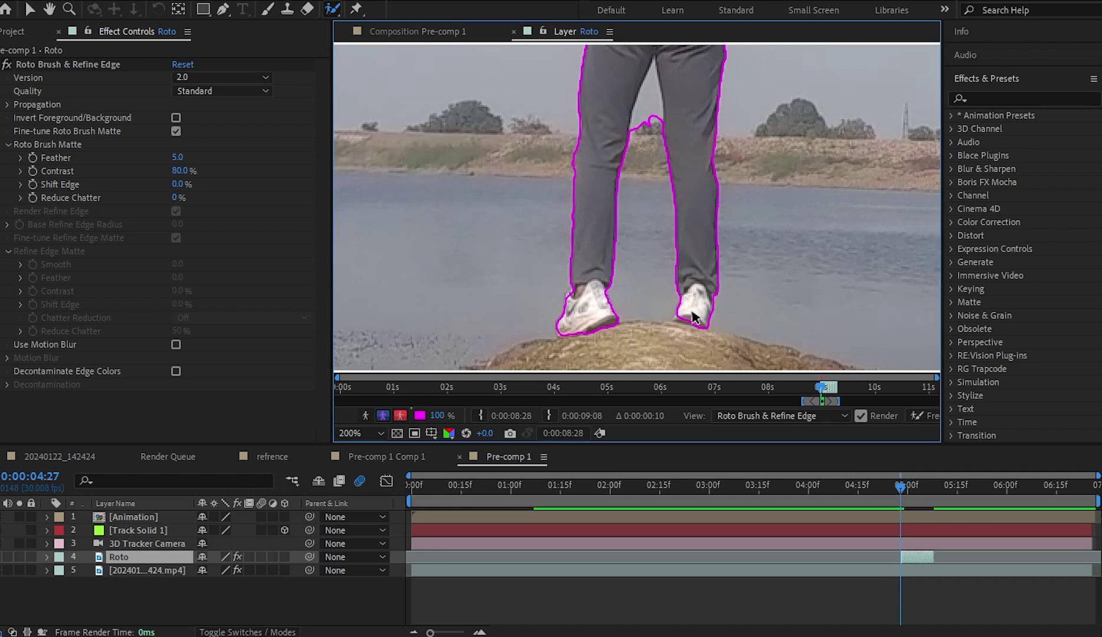
scroll(684, 266, "down", 3)
- Freeze the roto matte and return to the composition with the Roto layer's Position shown
left_click(913, 416)
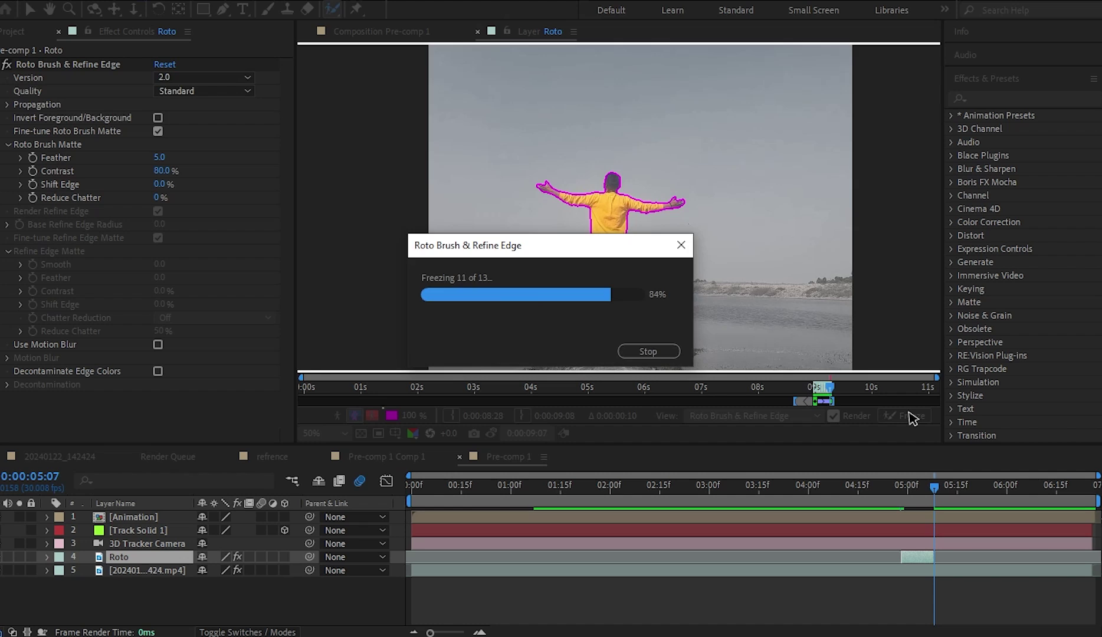
left_click(378, 31)
key("p")
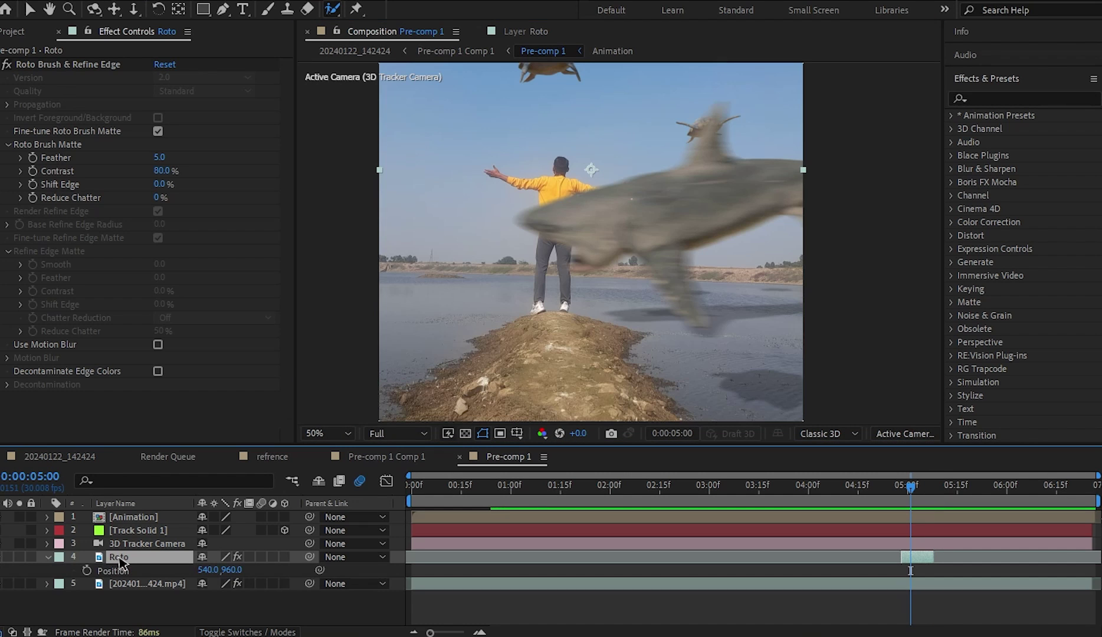
- Keyframe the Roto layer's Position, shifting the man's cut-out left over the next frames
left_click(87, 571)
key("semicolon")
key("Page_Down")
key("Page_Down")
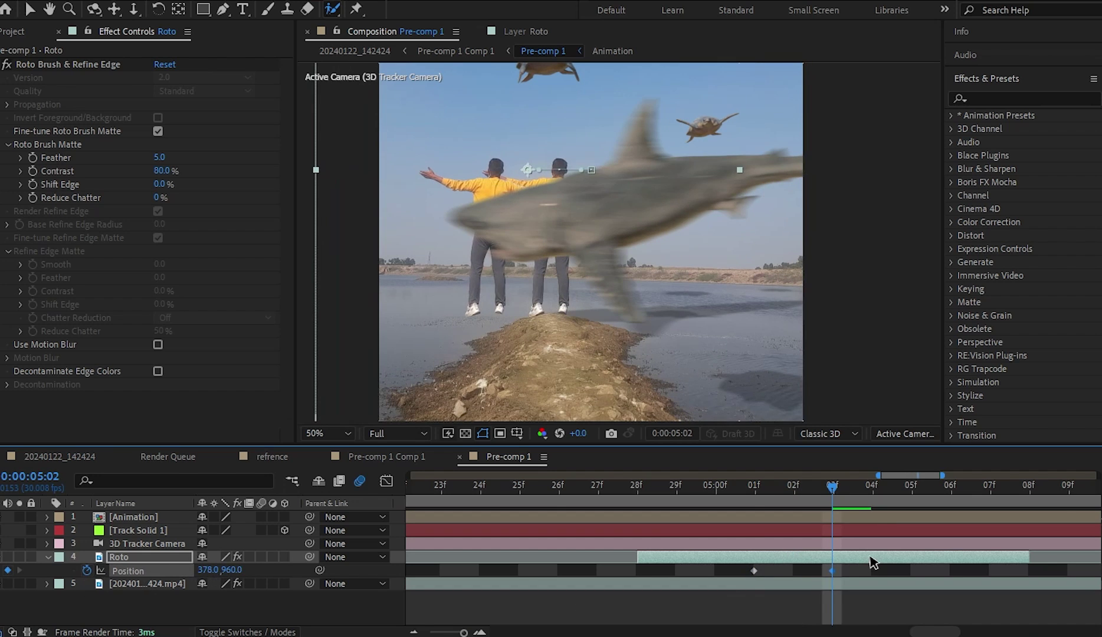
key("Page_Down")
key("Page_Down")
mouse_move(219, 570)
left_mouse_down()
mouse_move(194, 571)
mouse_move(213, 580)
left_mouse_up()
key("Page_Down")
key("Page_Down")
key("Page_Down")
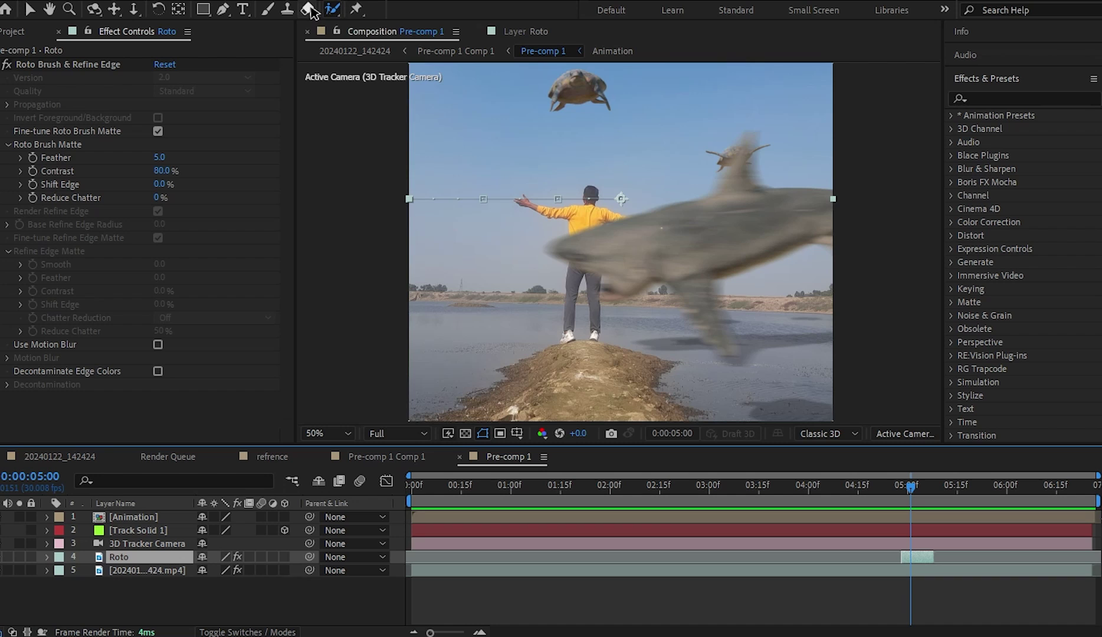
- Place puppet pins on the man's legs and arm and keyframe a small arm-pin shift
left_click(357, 8)
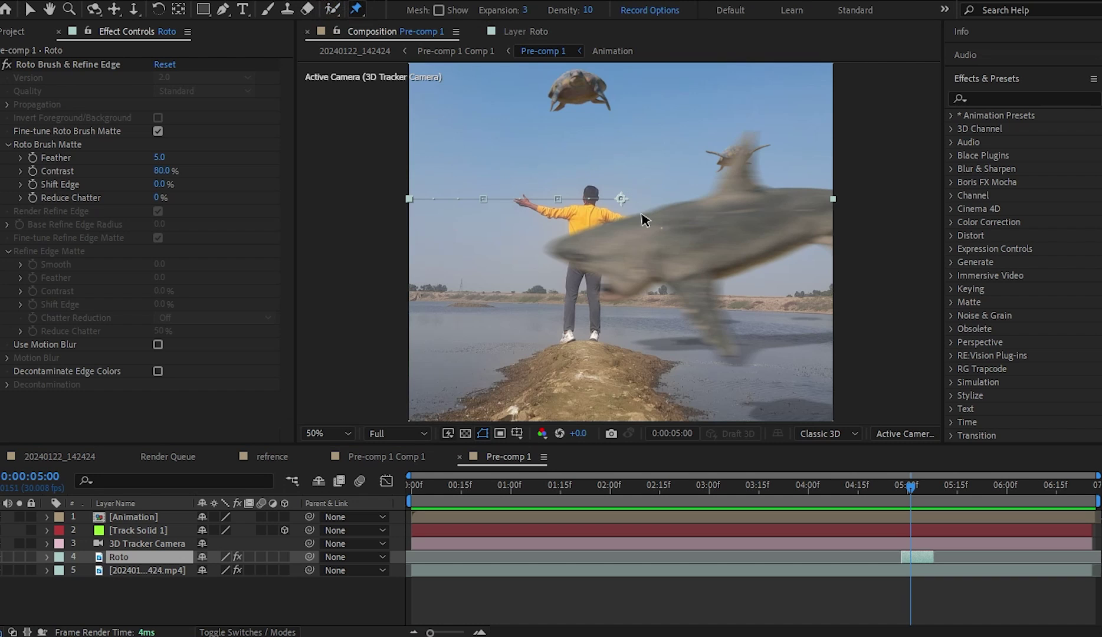
left_click(587, 262)
left_click(595, 297)
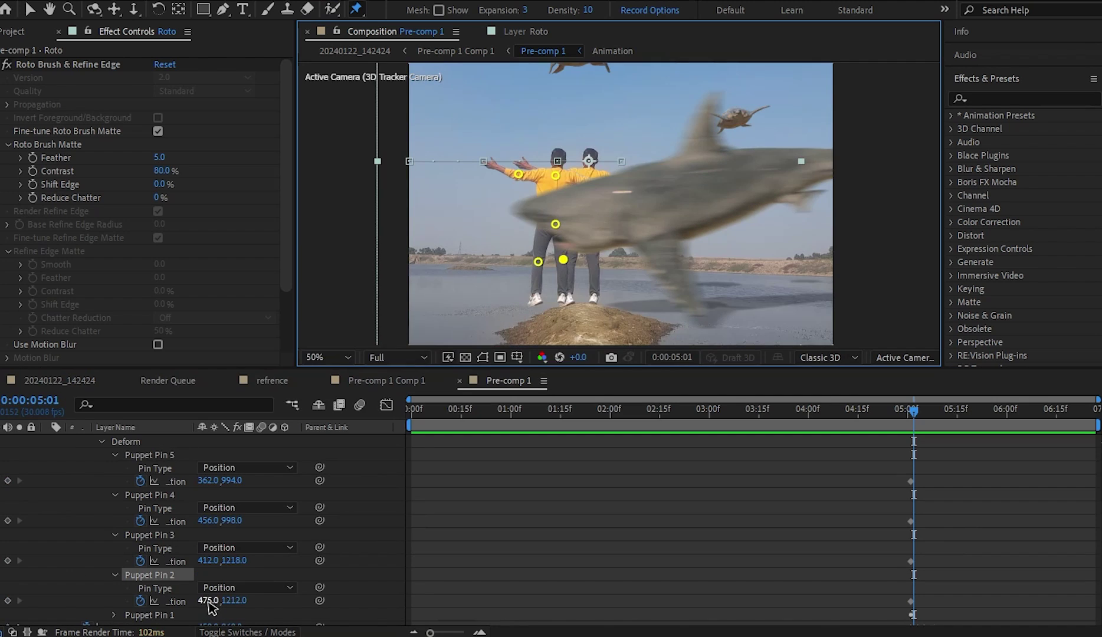
left_click_drag(211, 603, 219, 603)
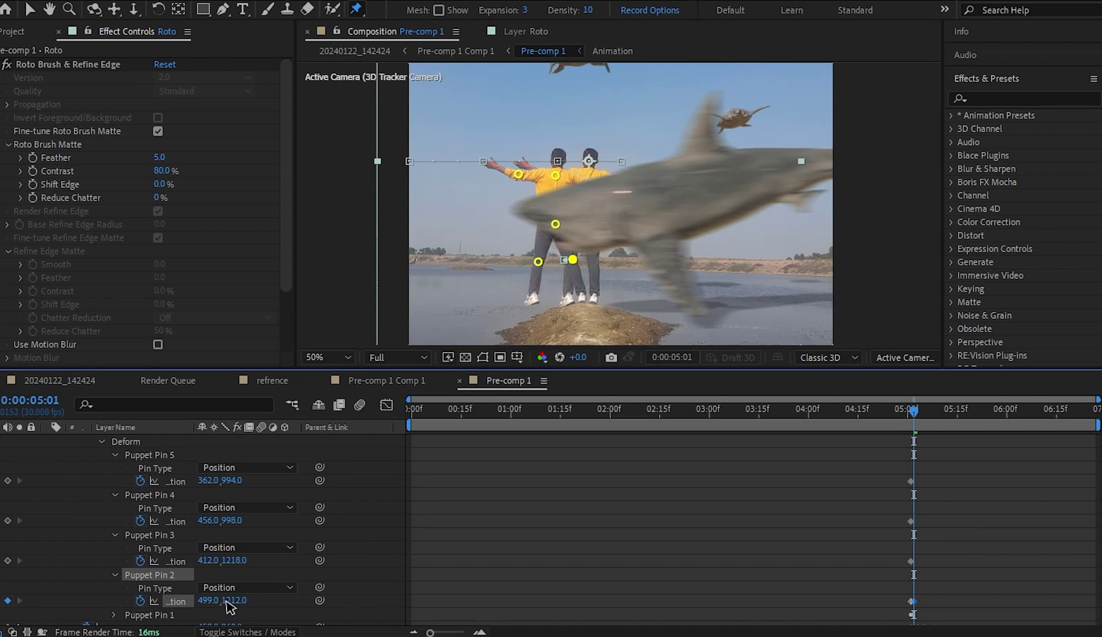
left_click_drag(207, 561, 222, 565)
left_click(518, 174)
left_click(176, 481)
key("Left")
key("Left")
key("Left")
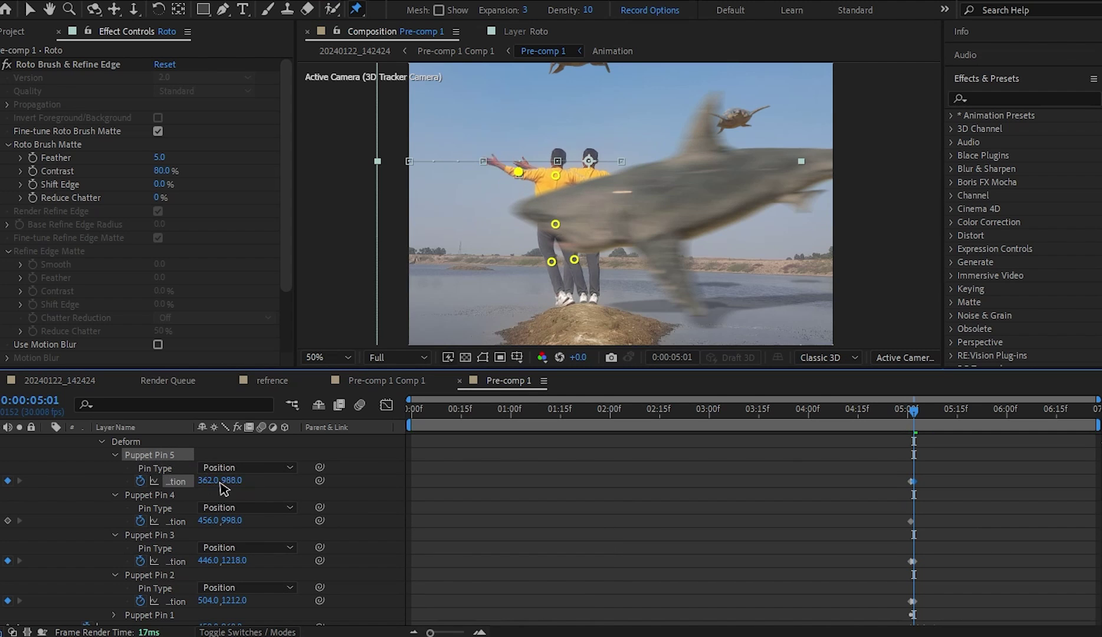
key("space")
- Collapse the Roto layer and preview the puppet animation from just before five seconds
scroll(100, 495, "up", 3)
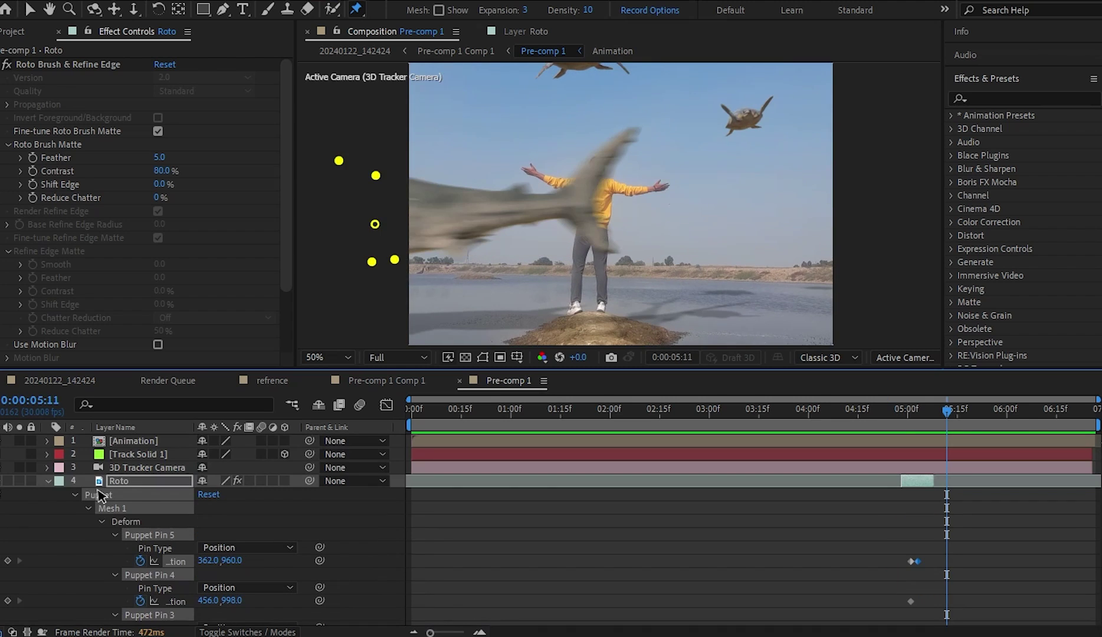
left_click(47, 482)
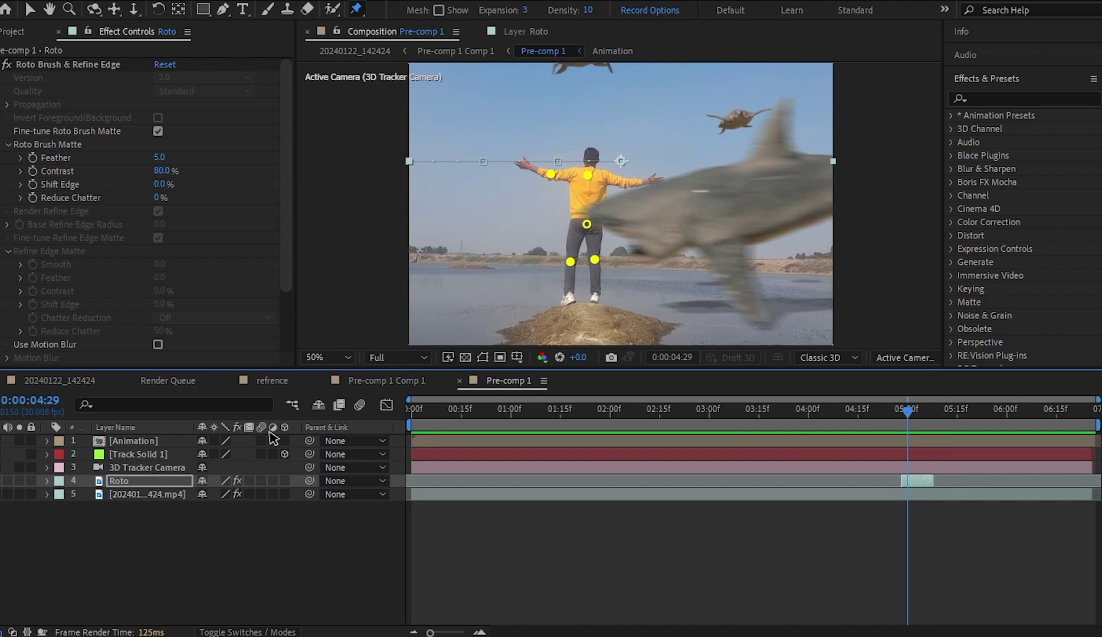
left_click(888, 409)
key("space")
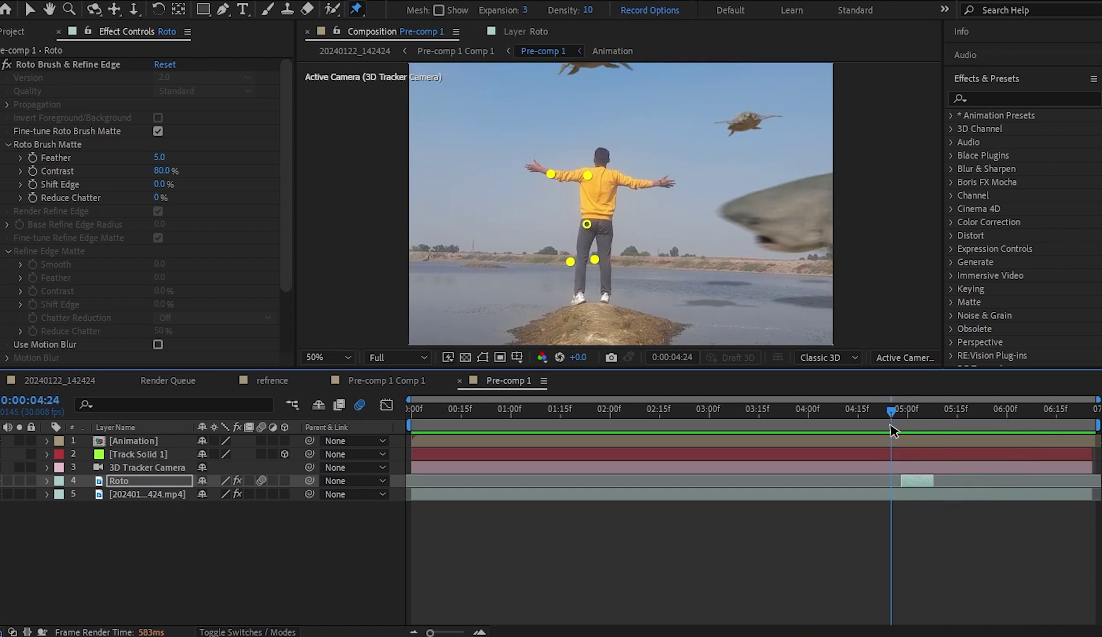
left_click_drag(924, 423, 914, 424)
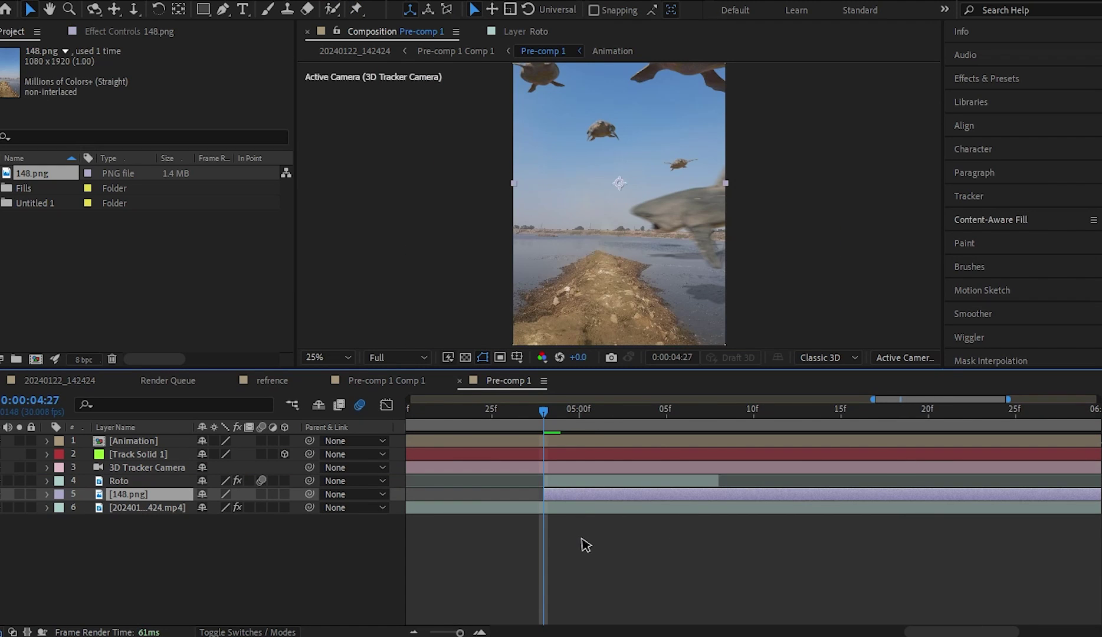
- Parent the 148.png layer to Track Solid 1 and drag the Blood composition toward the timeline
key("semicolon")
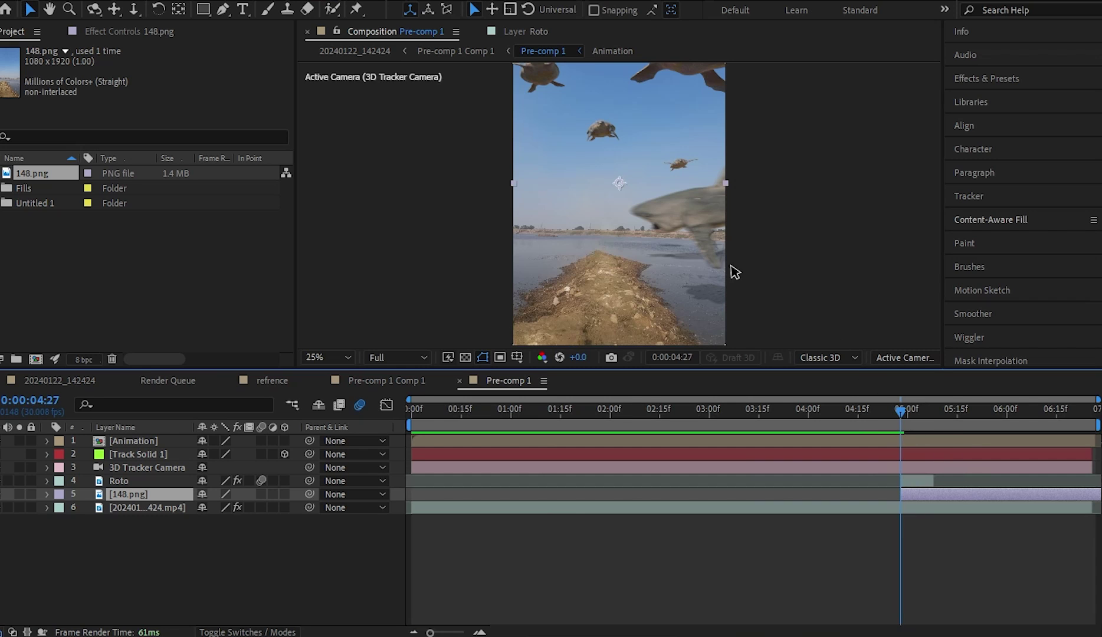
left_click(905, 411)
left_click_drag(908, 435, 898, 458)
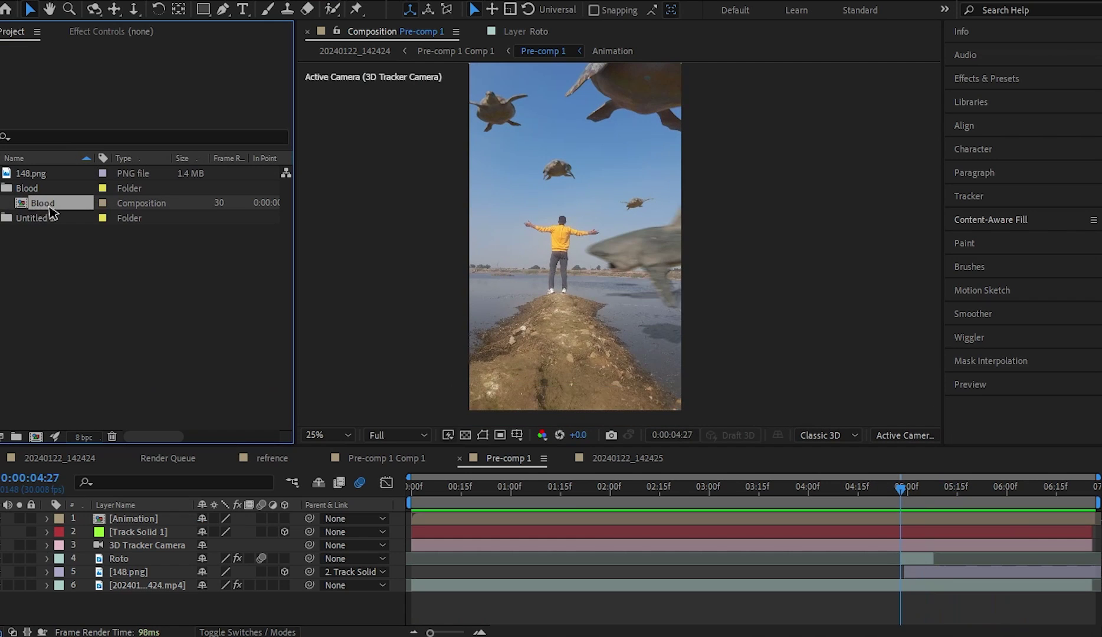
left_click_drag(52, 213, 804, 487)
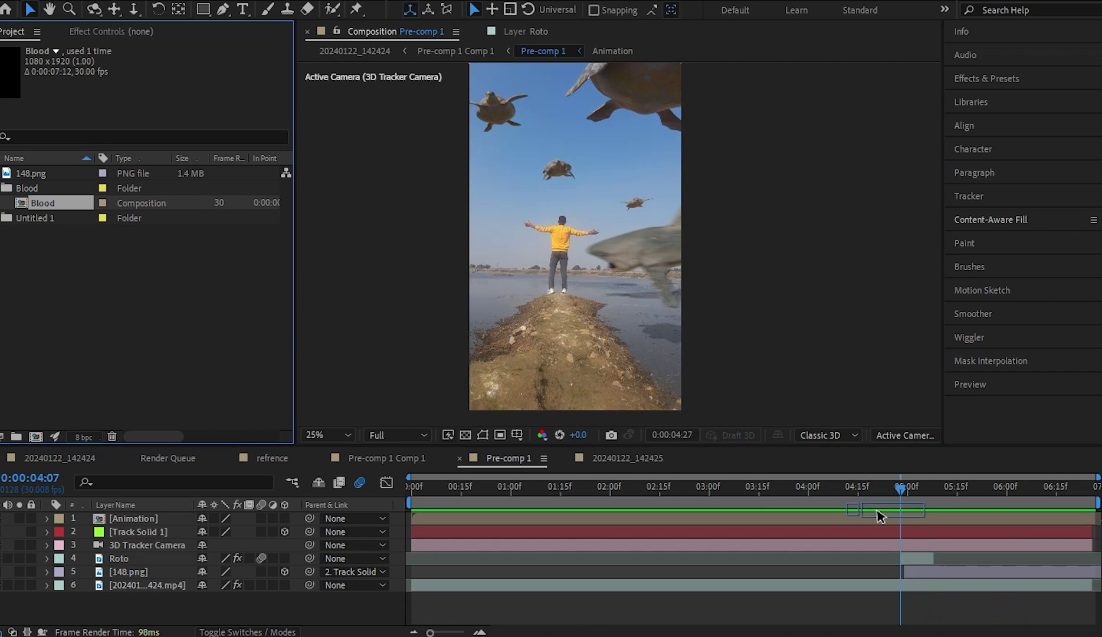
- Drop the Blood composition at five seconds and preview the finished composite
left_click_drag(903, 517, 909, 519)
key("space")
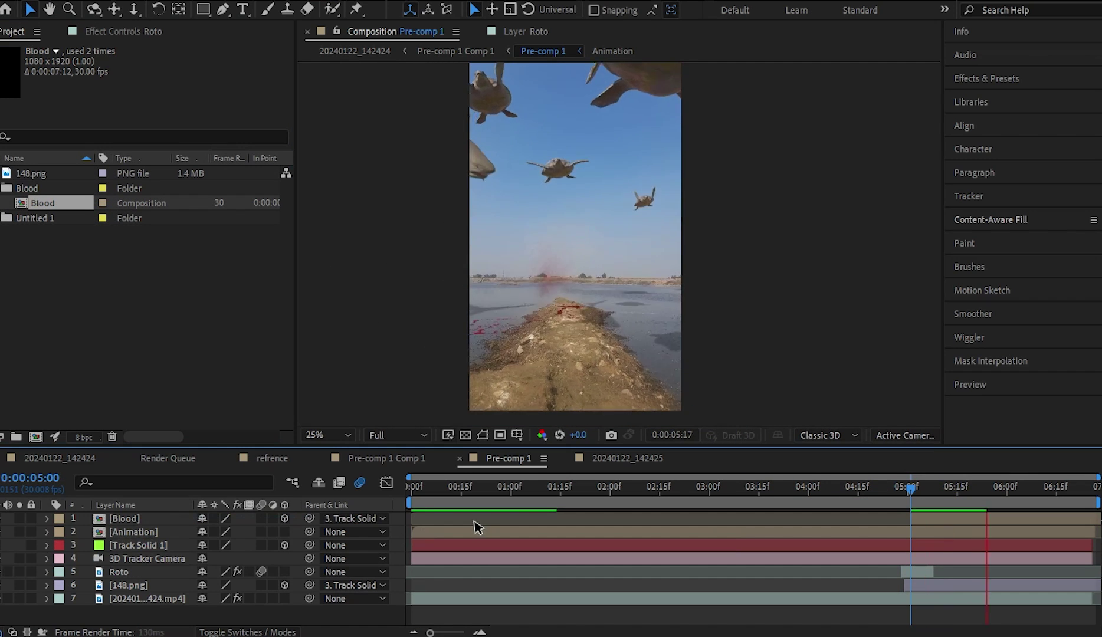